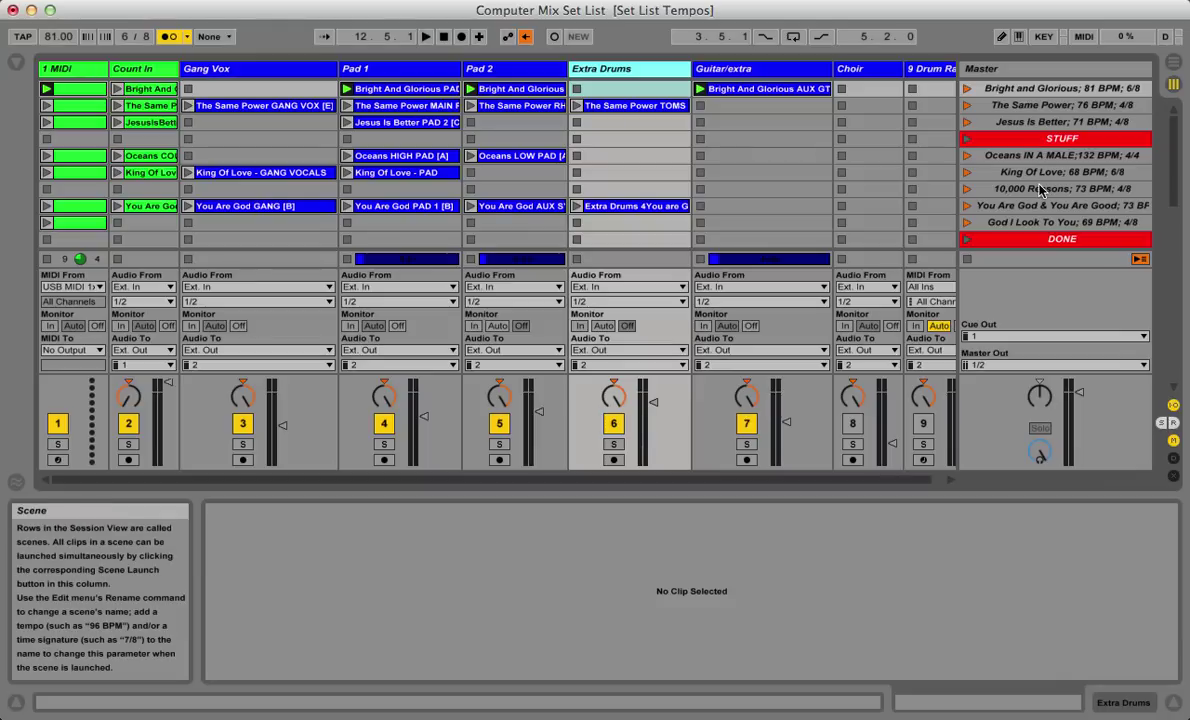
- Move the STUFF scene up above Jesus Is Better in the Master column
{"action": "scroll", "coordinate": [1040, 188], "scroll_direction": "down", "scroll_amount": 3}
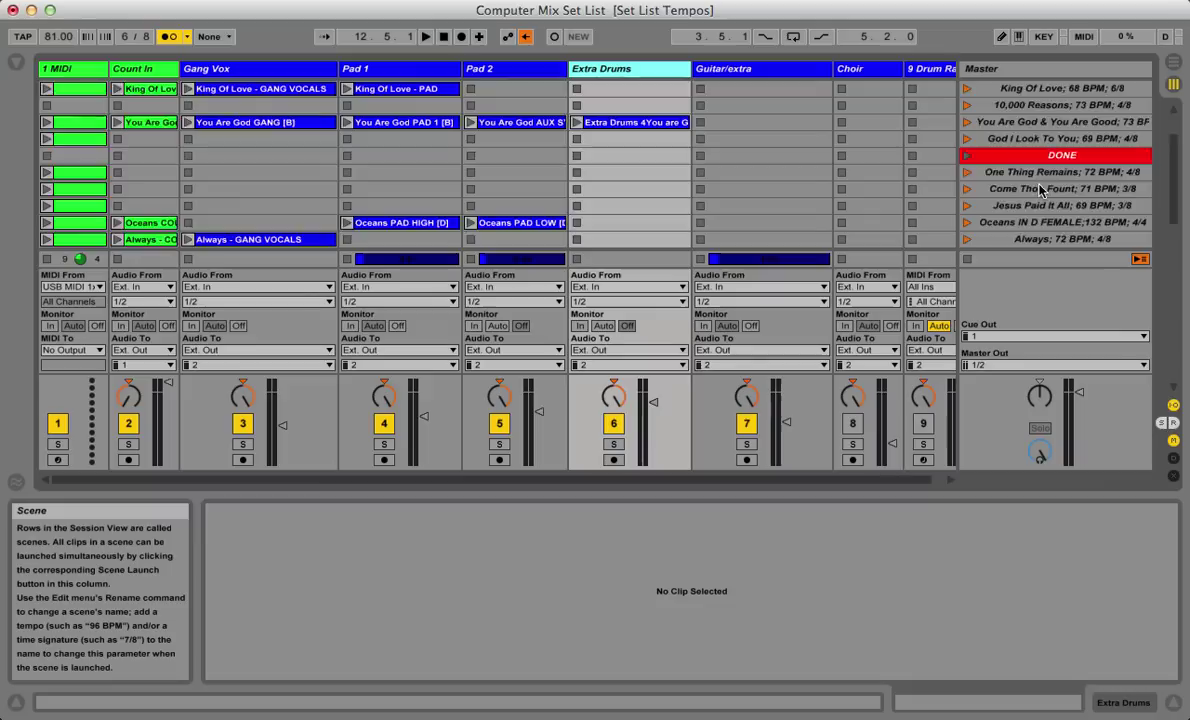
{"action": "scroll", "coordinate": [1040, 188], "scroll_direction": "up", "scroll_amount": 3}
{"action": "left_click", "coordinate": [1033, 90]}
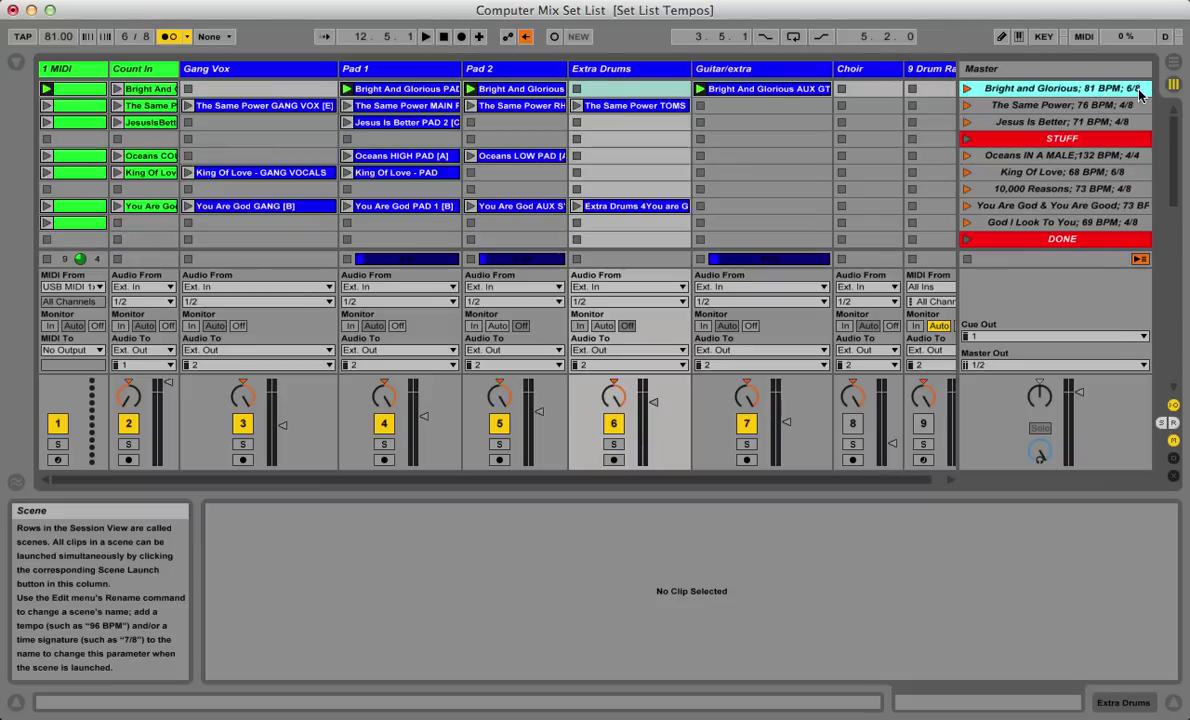
{"action": "left_click", "coordinate": [1030, 139]}
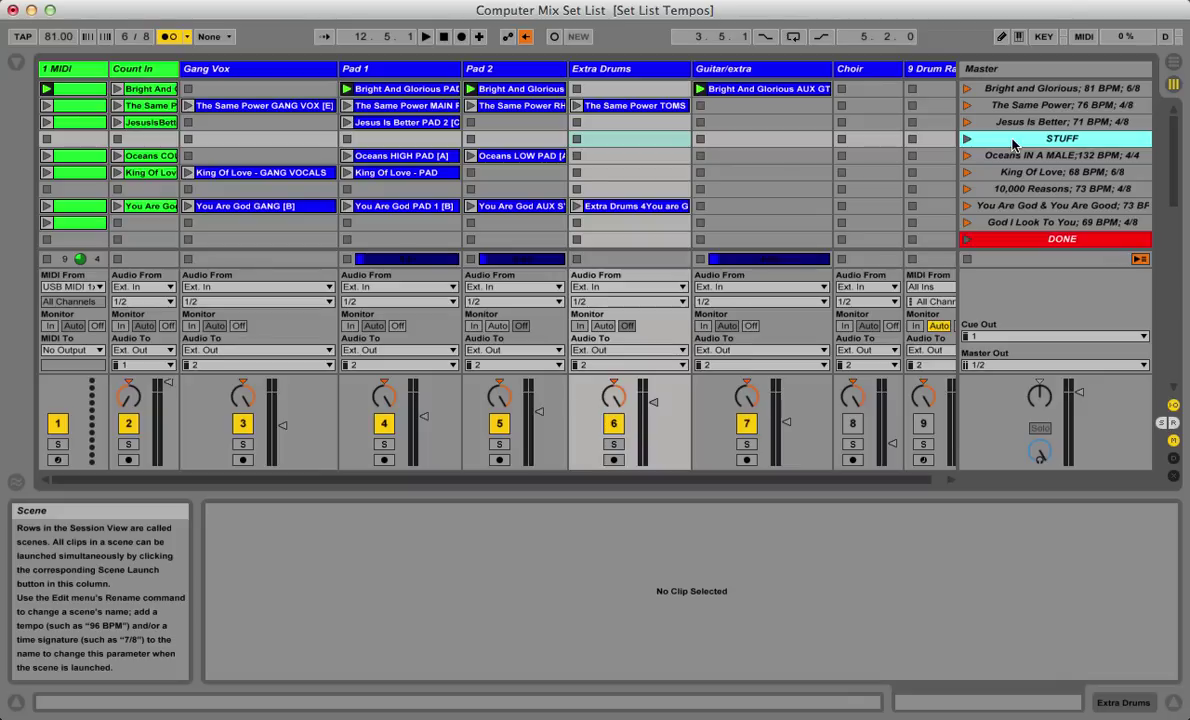
{"action": "left_click_drag", "start_coordinate": [1013, 145], "coordinate": [1035, 205]}
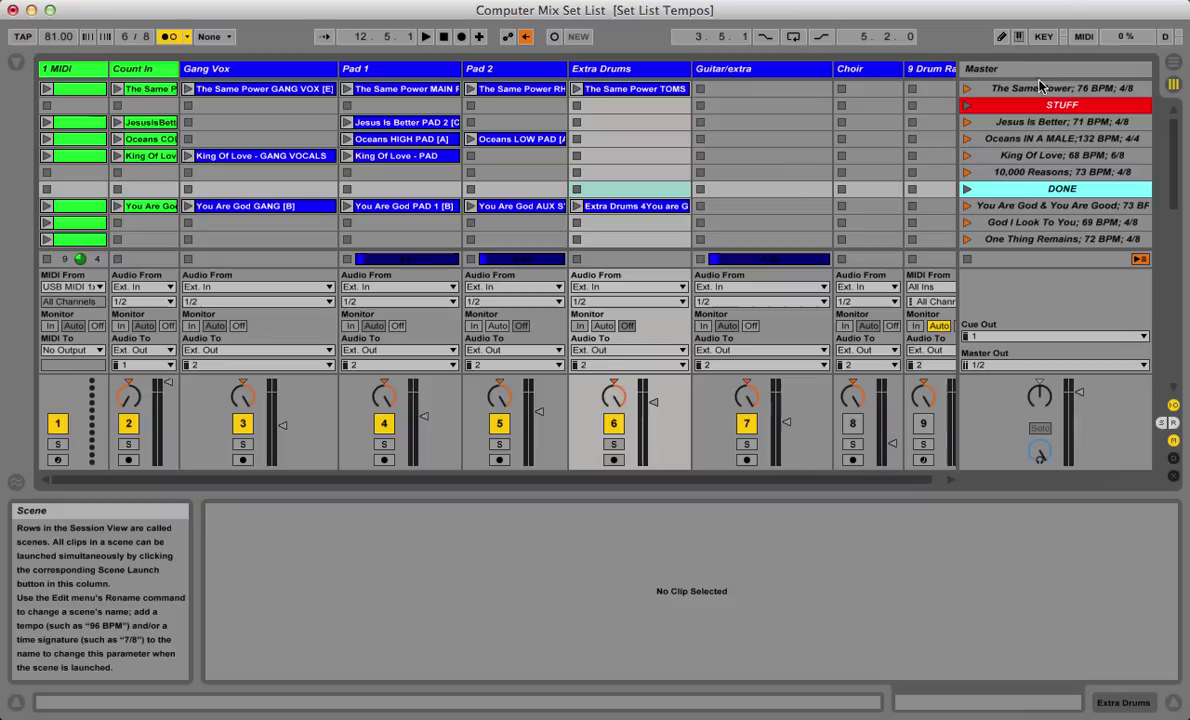
- Reposition the DONE scene so it sits directly above You Are God & You Are Good
{"action": "left_click", "coordinate": [1042, 124]}
{"action": "key", "text": "Down"}
{"action": "key", "text": "Down"}
{"action": "key", "text": "Down"}
{"action": "key", "text": "Down"}
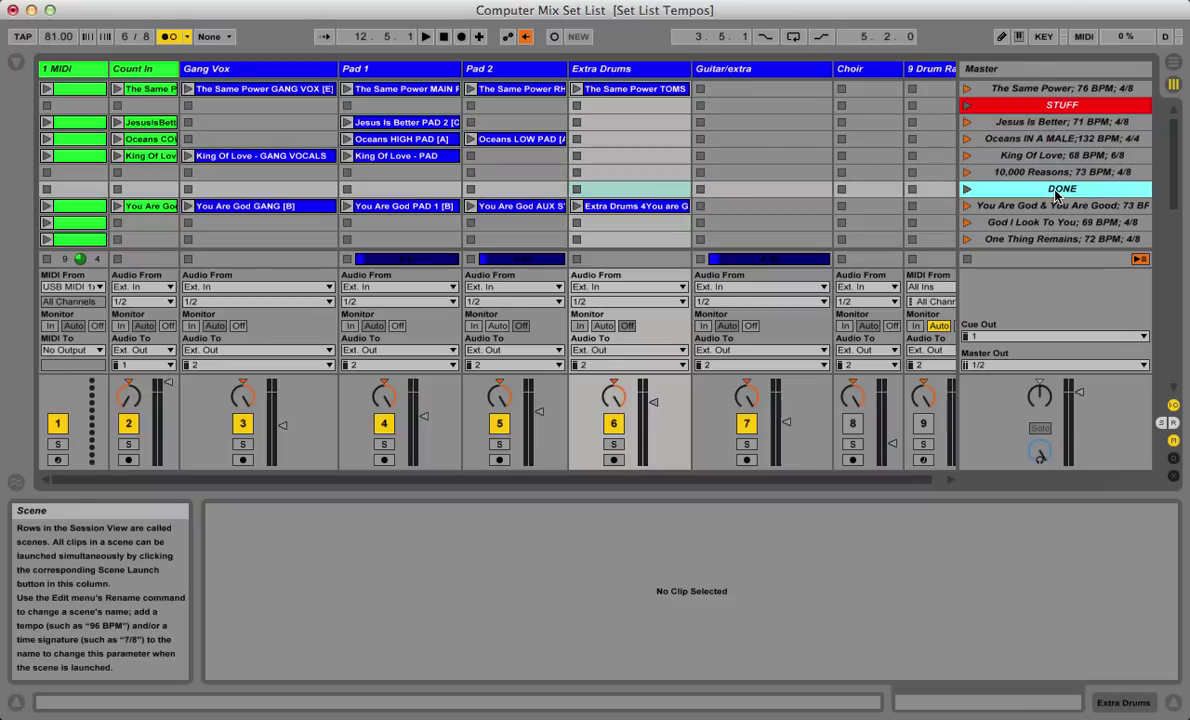
{"action": "left_click_drag", "start_coordinate": [1057, 196], "coordinate": [996, 224]}
{"action": "left_click", "coordinate": [1050, 196]}
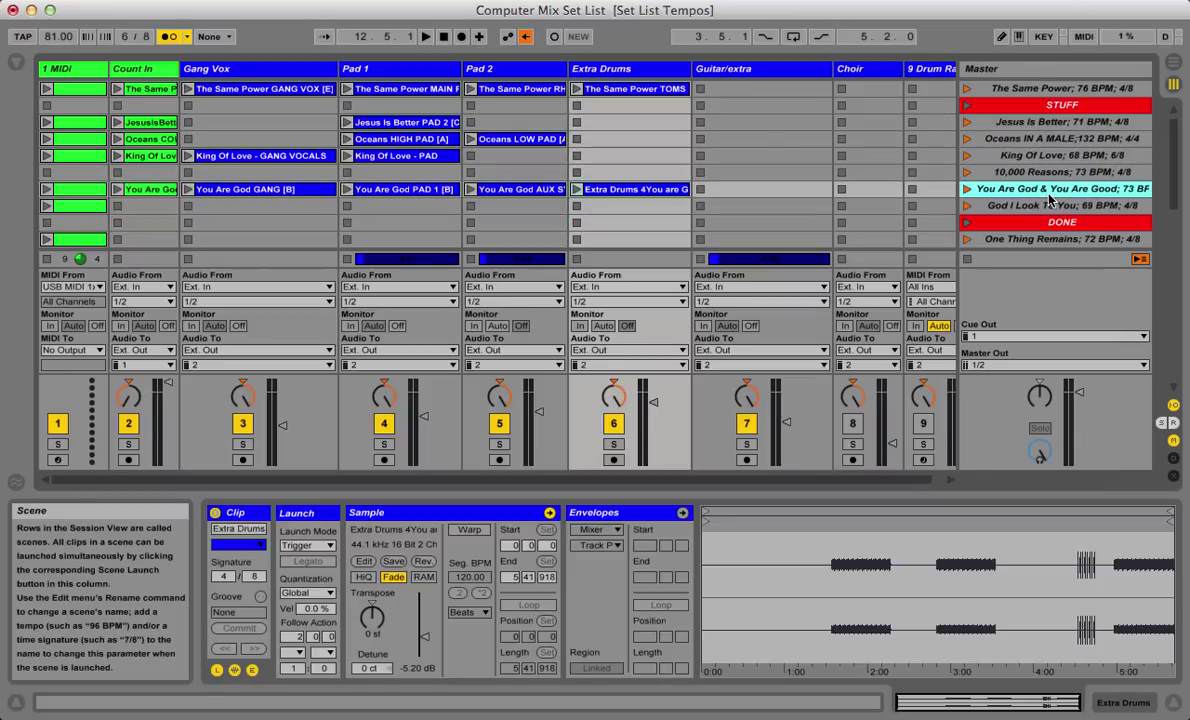
{"action": "left_click", "coordinate": [1066, 224]}
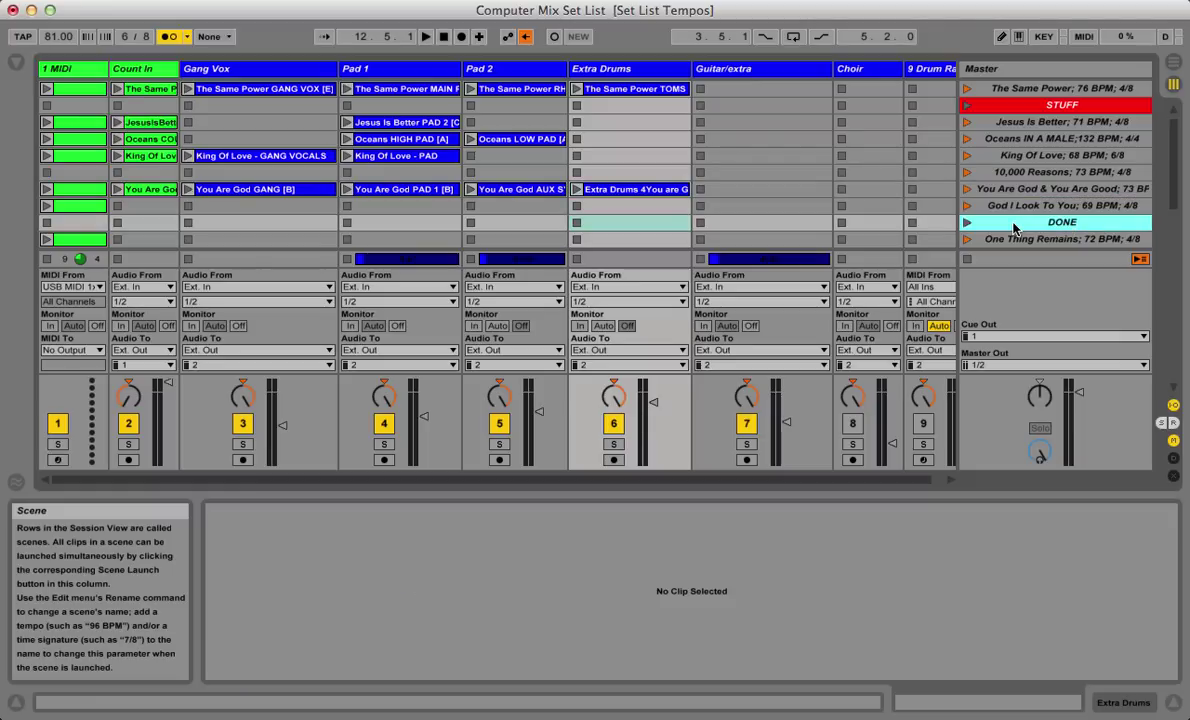
{"action": "left_click_drag", "start_coordinate": [1013, 228], "coordinate": [1011, 192]}
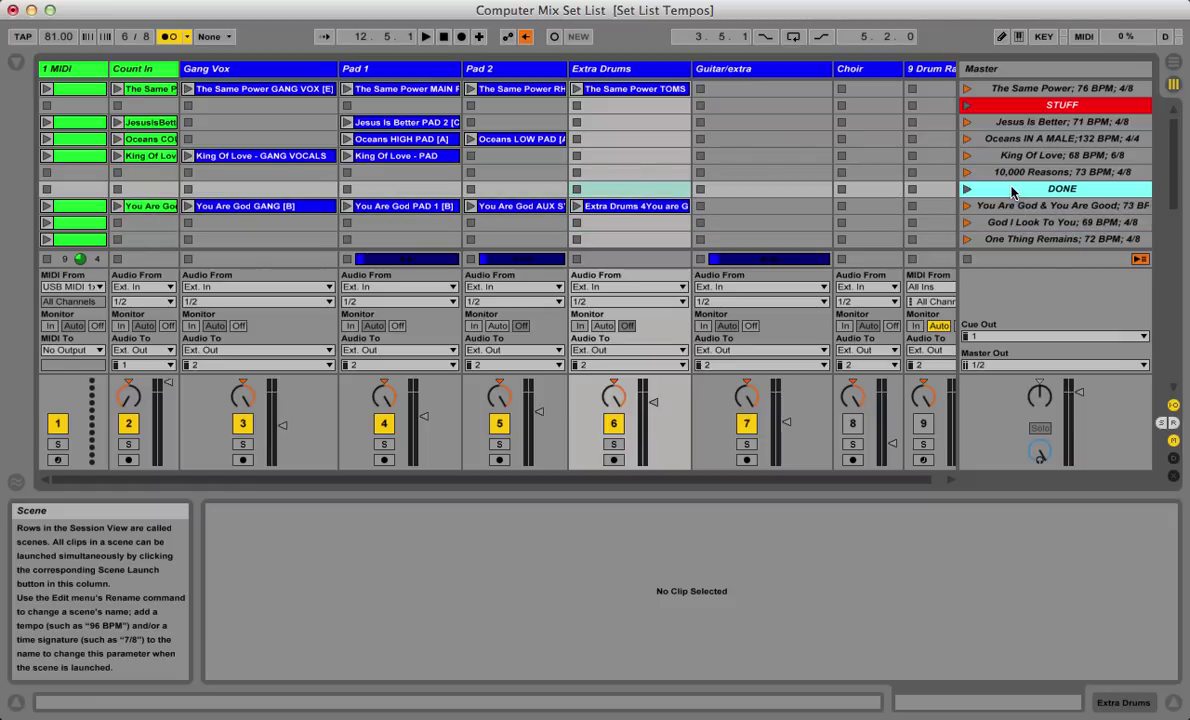
{"action": "left_click", "coordinate": [1037, 224]}
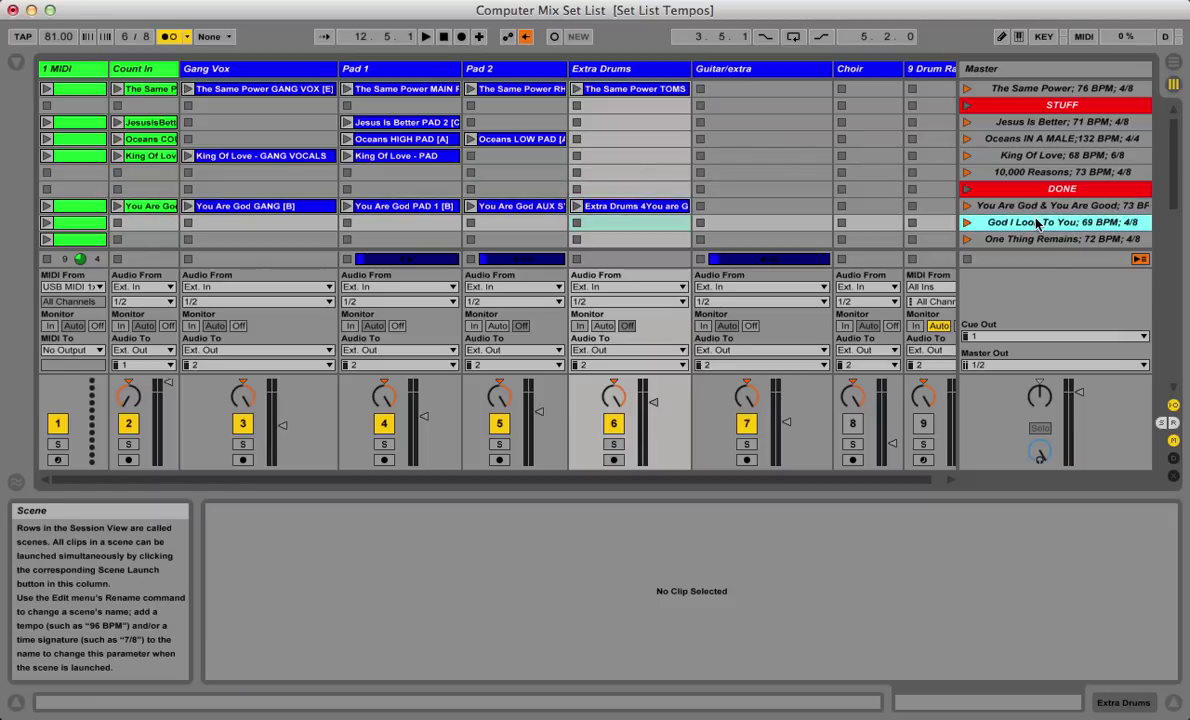
{"action": "right_click", "coordinate": [1012, 190]}
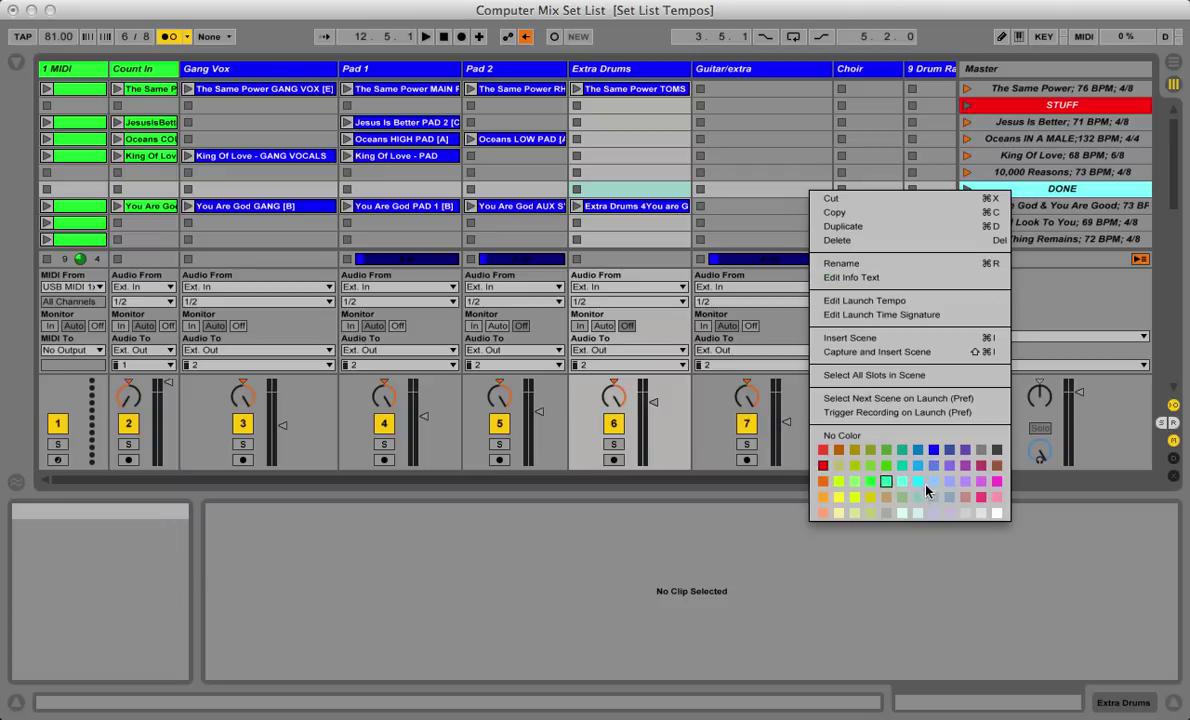
{"action": "left_click", "coordinate": [1012, 172]}
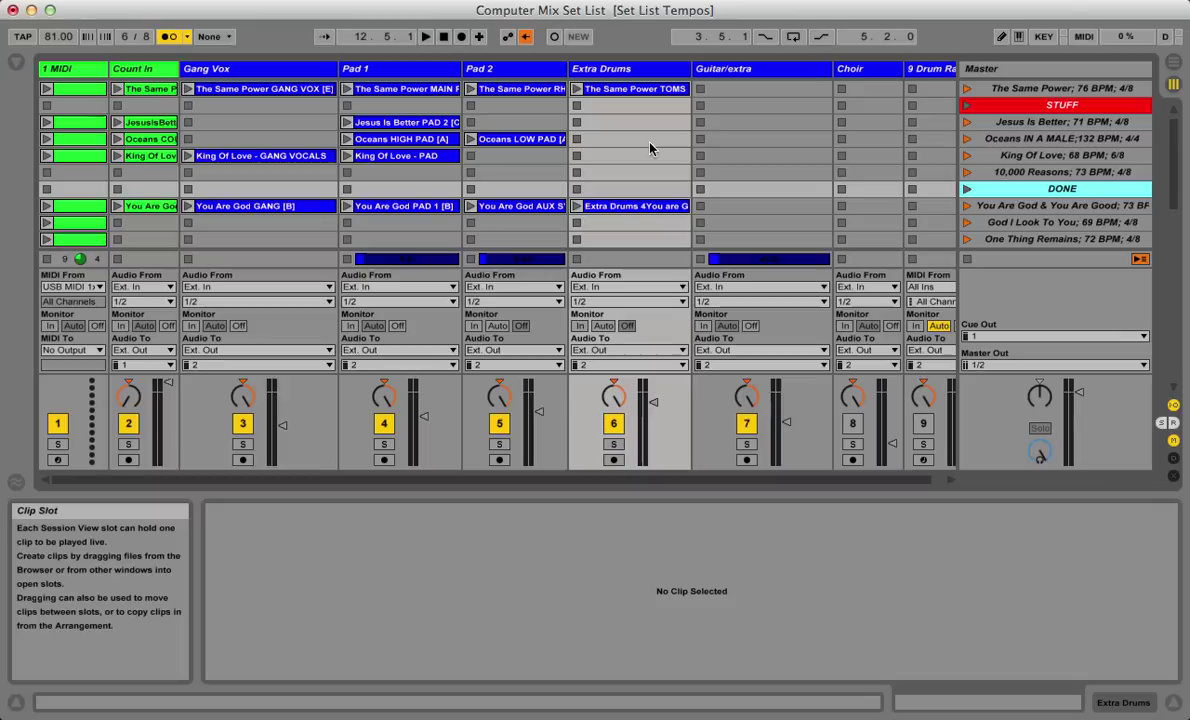
{"action": "scroll", "coordinate": [700, 143], "scroll_direction": "up", "scroll_amount": 1}
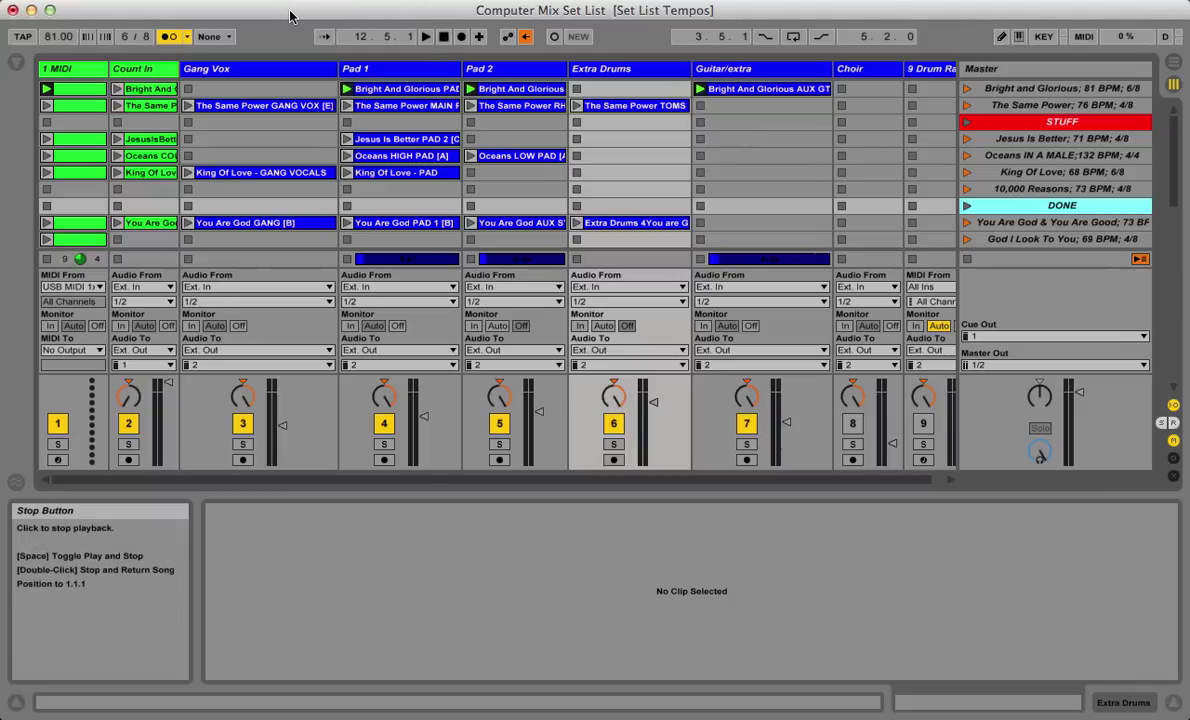
- Open My Band Master Set List.als from recent sets, saving Computer Mix Set List first
{"action": "left_click", "coordinate": [45, 0]}
{"action": "mouse_move", "coordinate": [150, 0]}
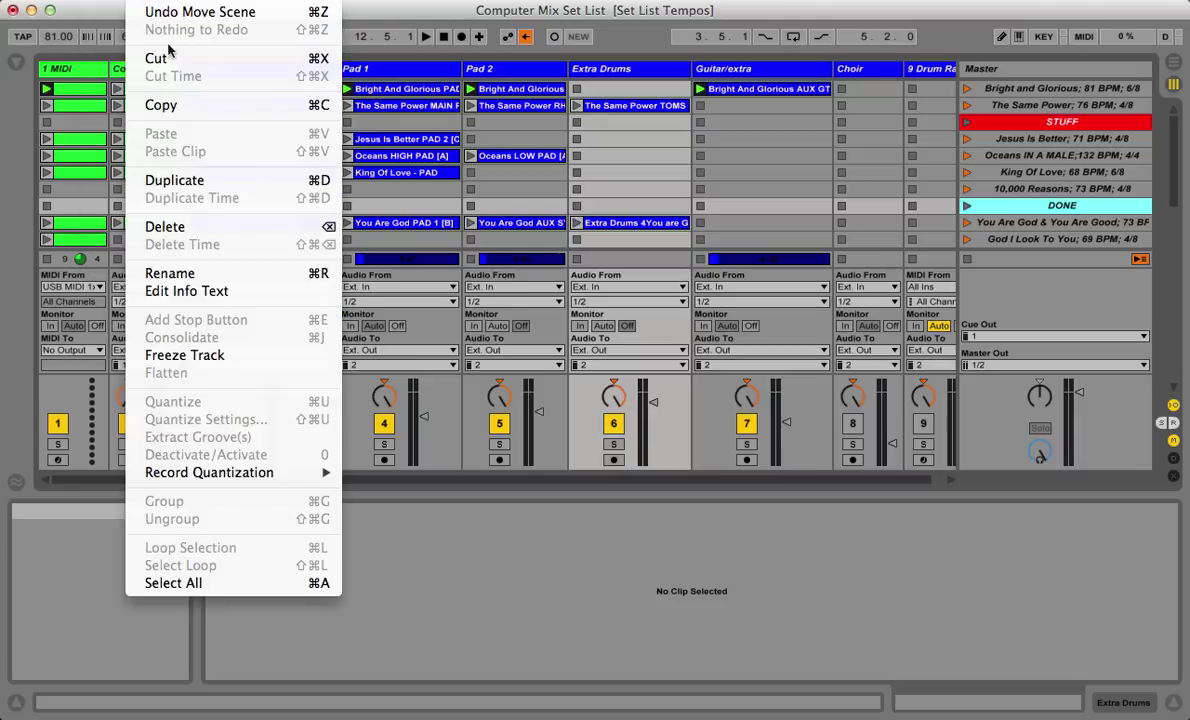
{"action": "mouse_move", "coordinate": [45, 0]}
{"action": "mouse_move", "coordinate": [130, 48]}
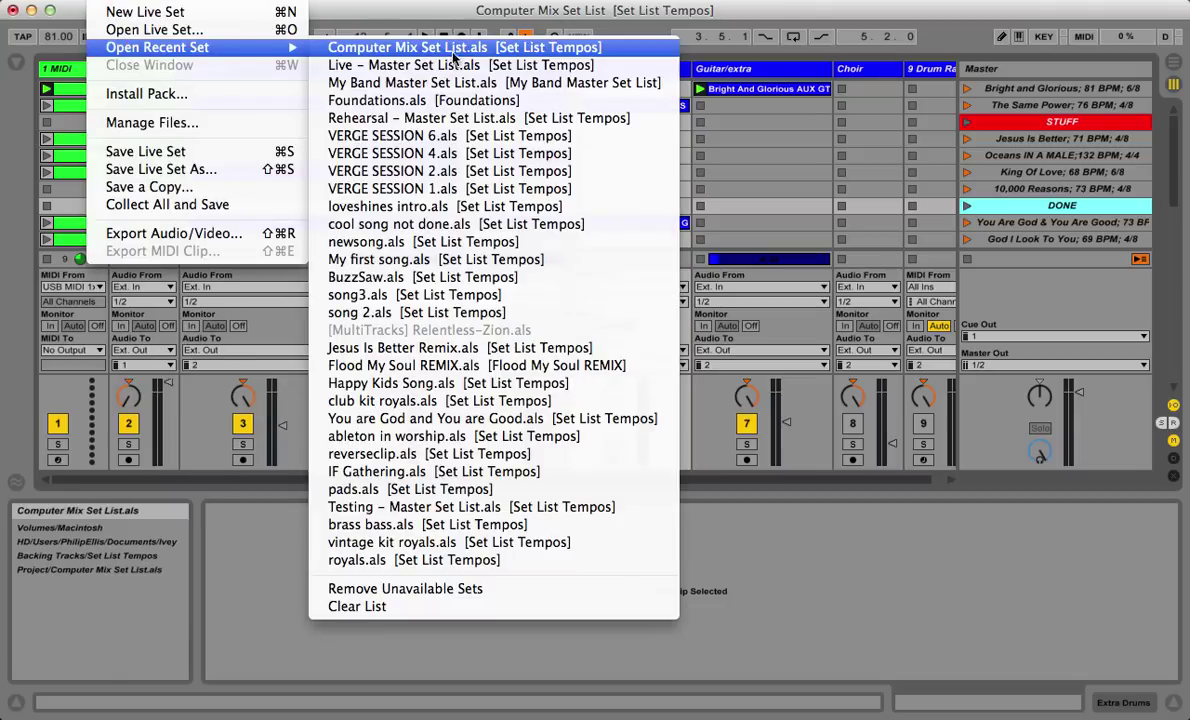
{"action": "left_click", "coordinate": [455, 84]}
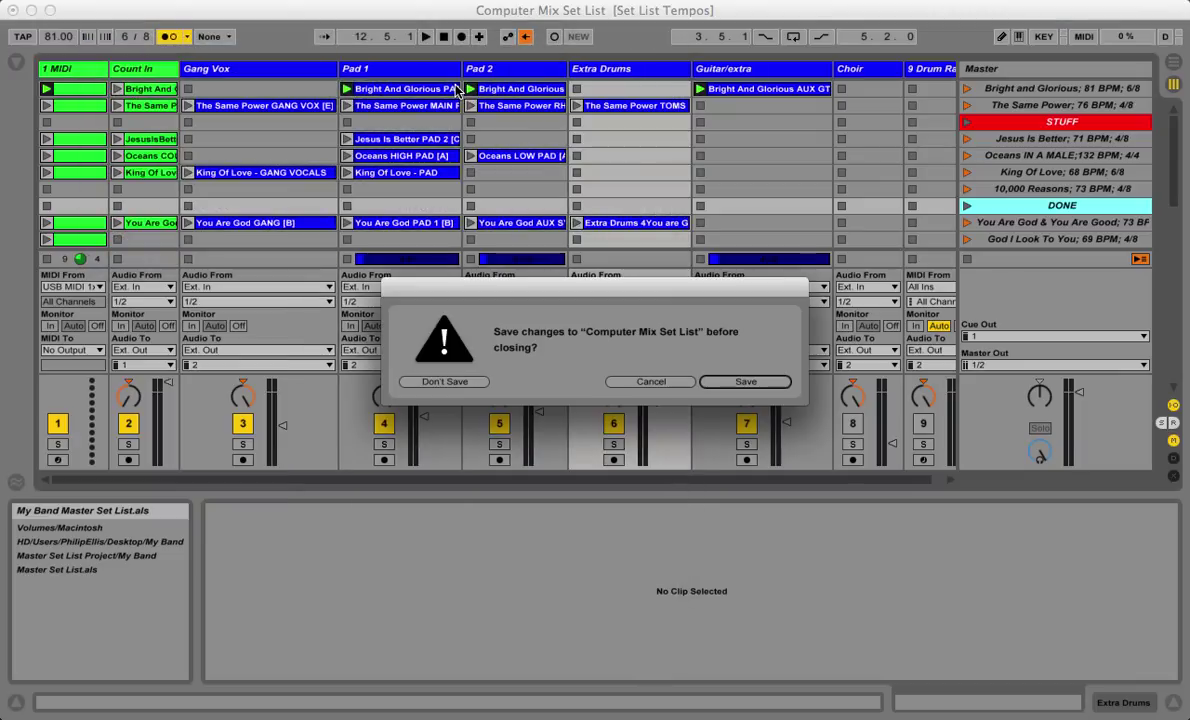
{"action": "left_click", "coordinate": [741, 381]}
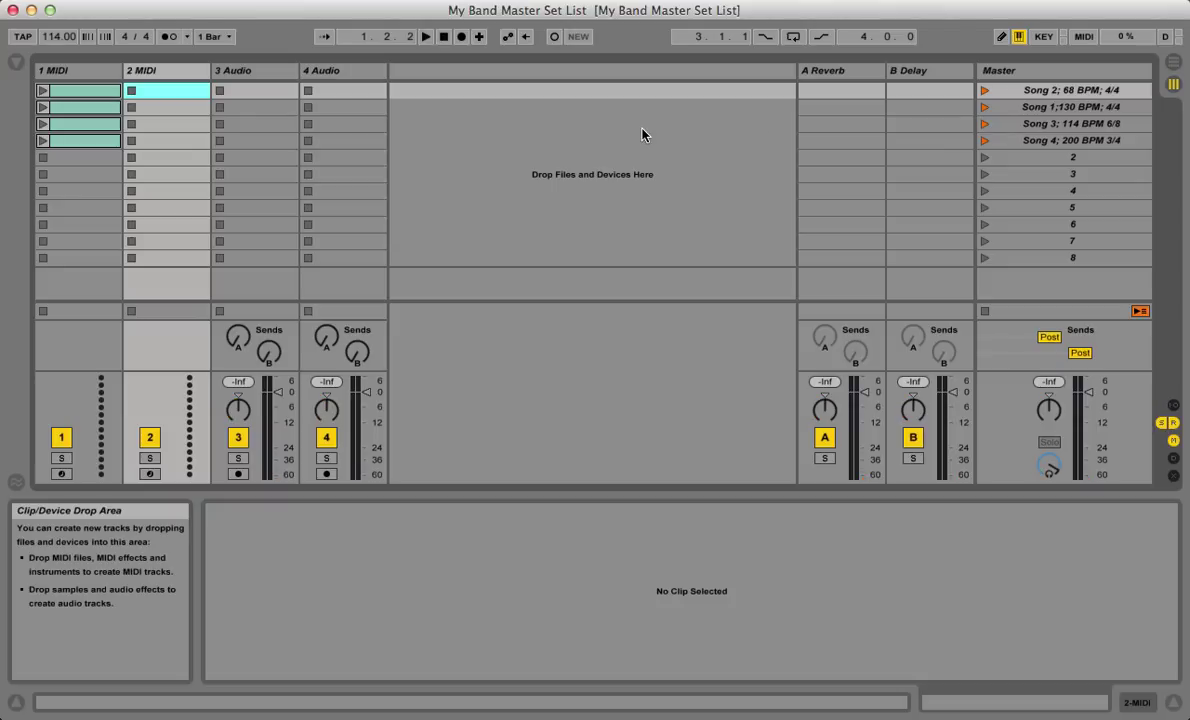
- Look through the new set's scenes, from Song 2 down to the empty scenes 3–6
{"action": "left_click", "coordinate": [1052, 91]}
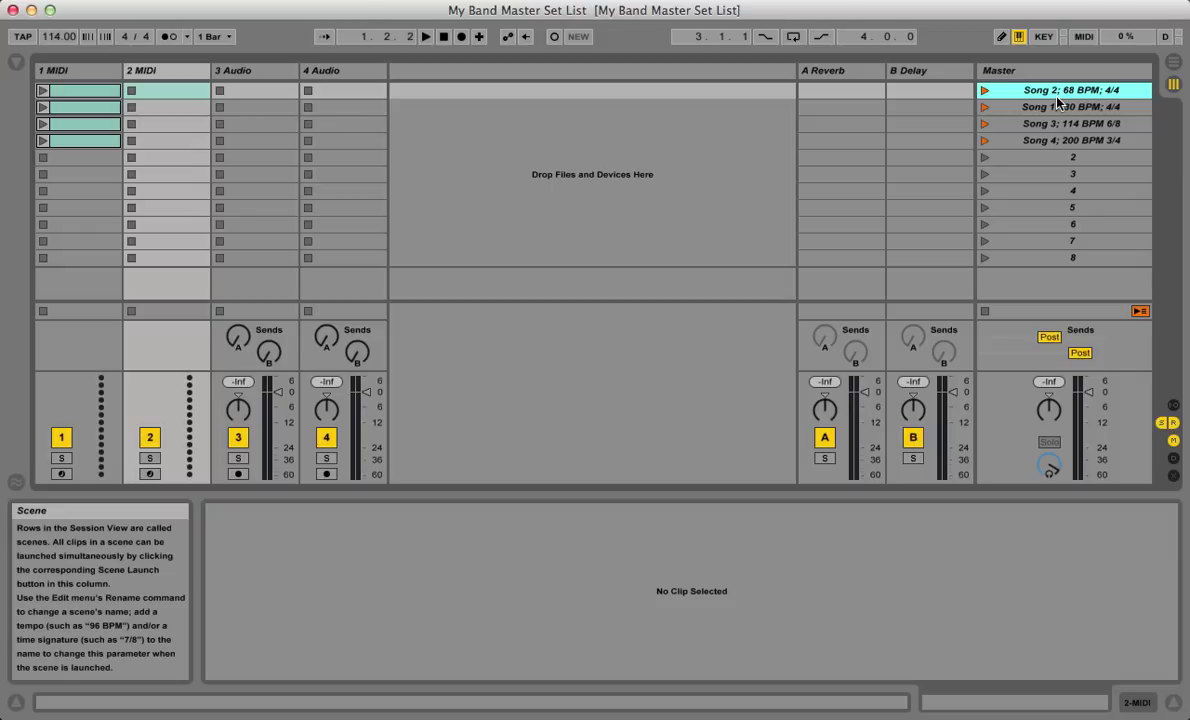
{"action": "left_click", "coordinate": [602, 193]}
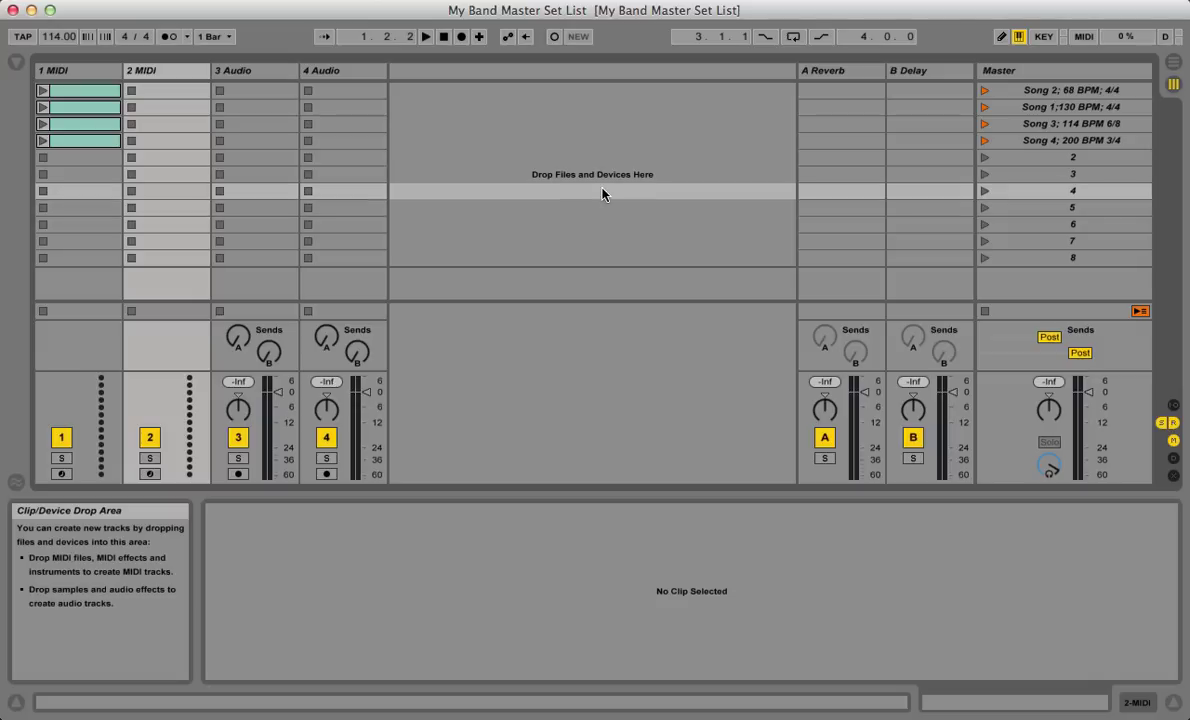
{"action": "key", "text": "Up"}
{"action": "key", "text": "Up"}
{"action": "key", "text": "Up"}
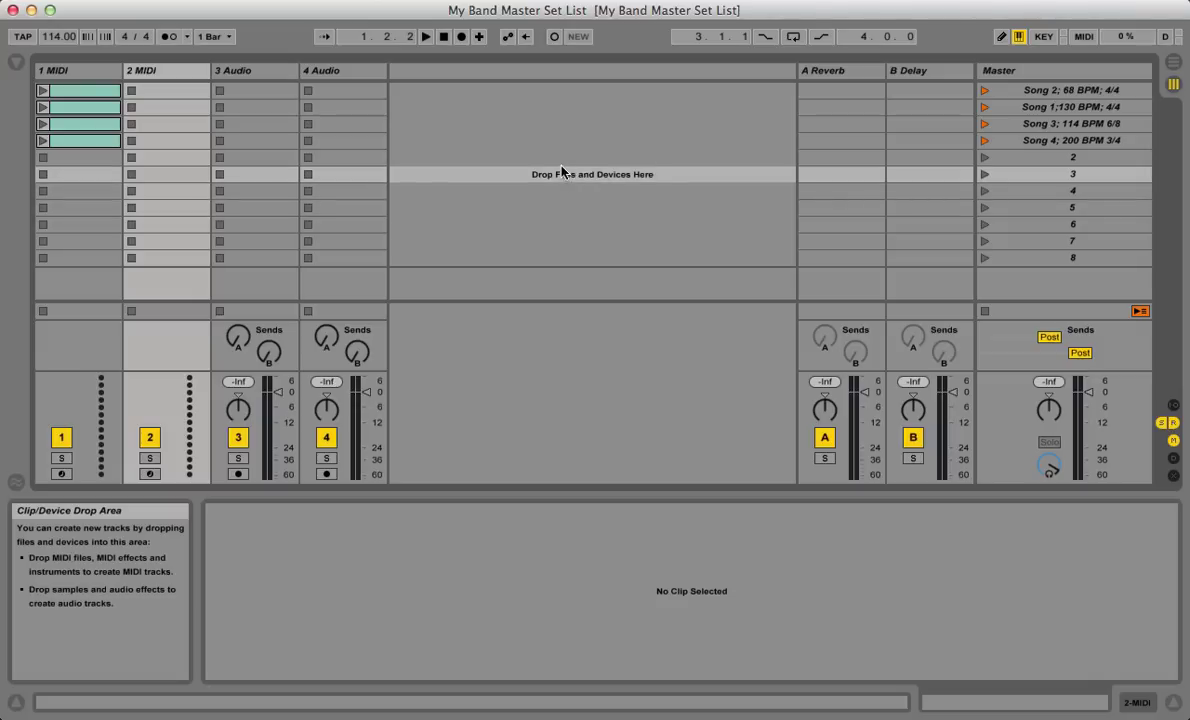
{"action": "left_click", "coordinate": [540, 174]}
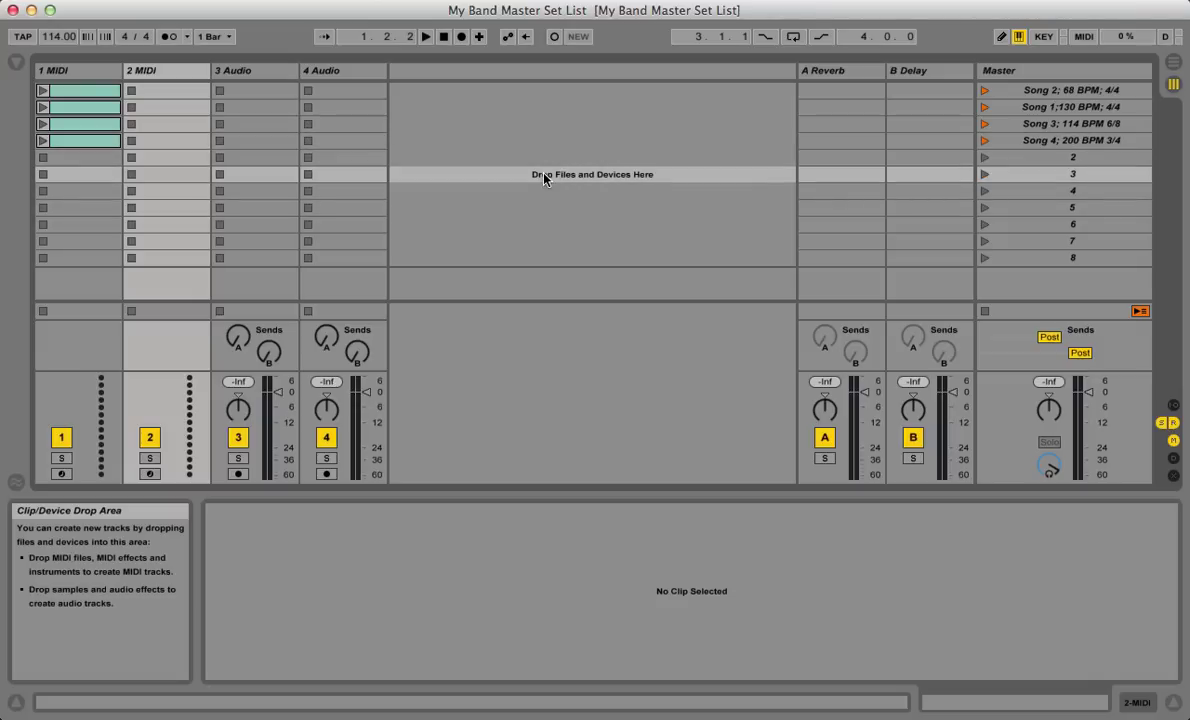
{"action": "left_click", "coordinate": [566, 224]}
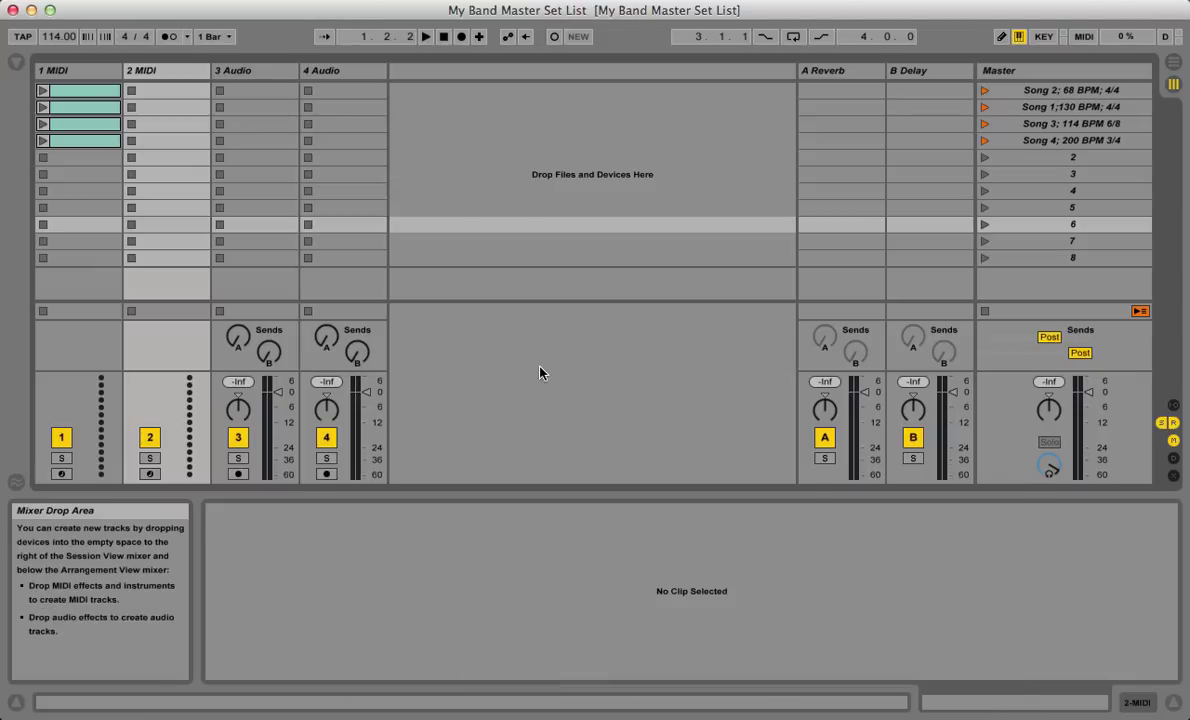
{"action": "left_click", "coordinate": [593, 175]}
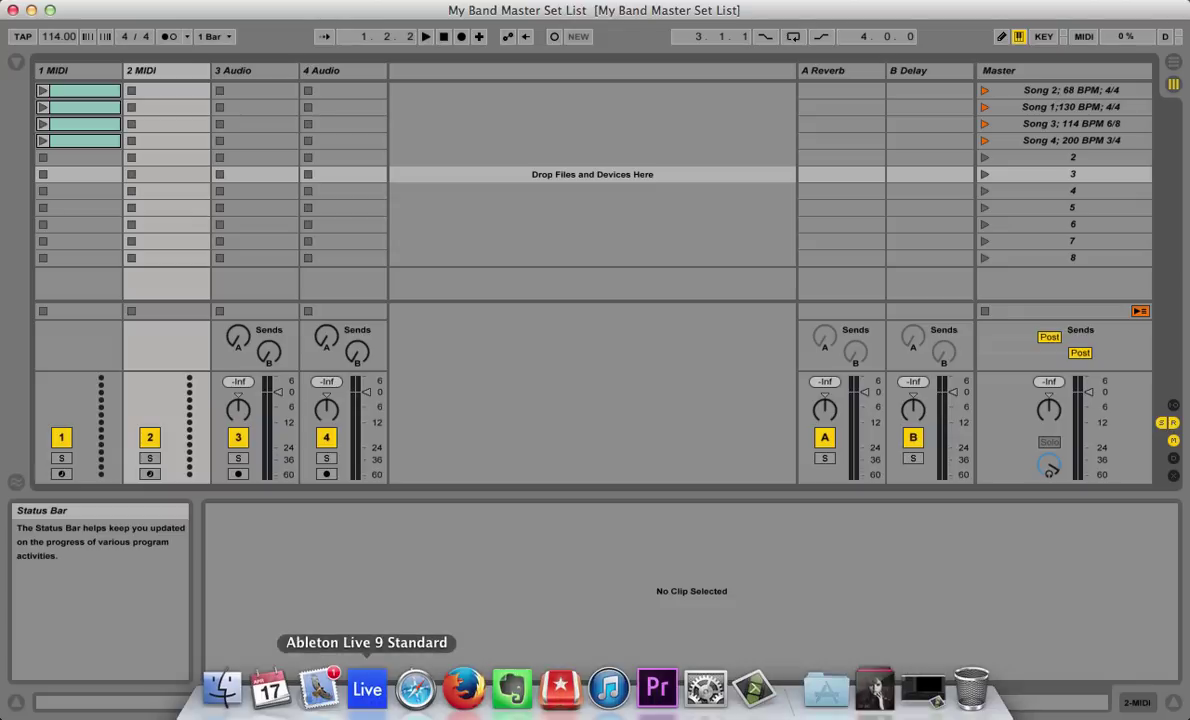
- Drag The Same Power RHODES [E].mp3 from Ivey Backing Tracks > Mastered into 3 Audio's Song 2 slot
{"action": "left_click", "coordinate": [222, 690]}
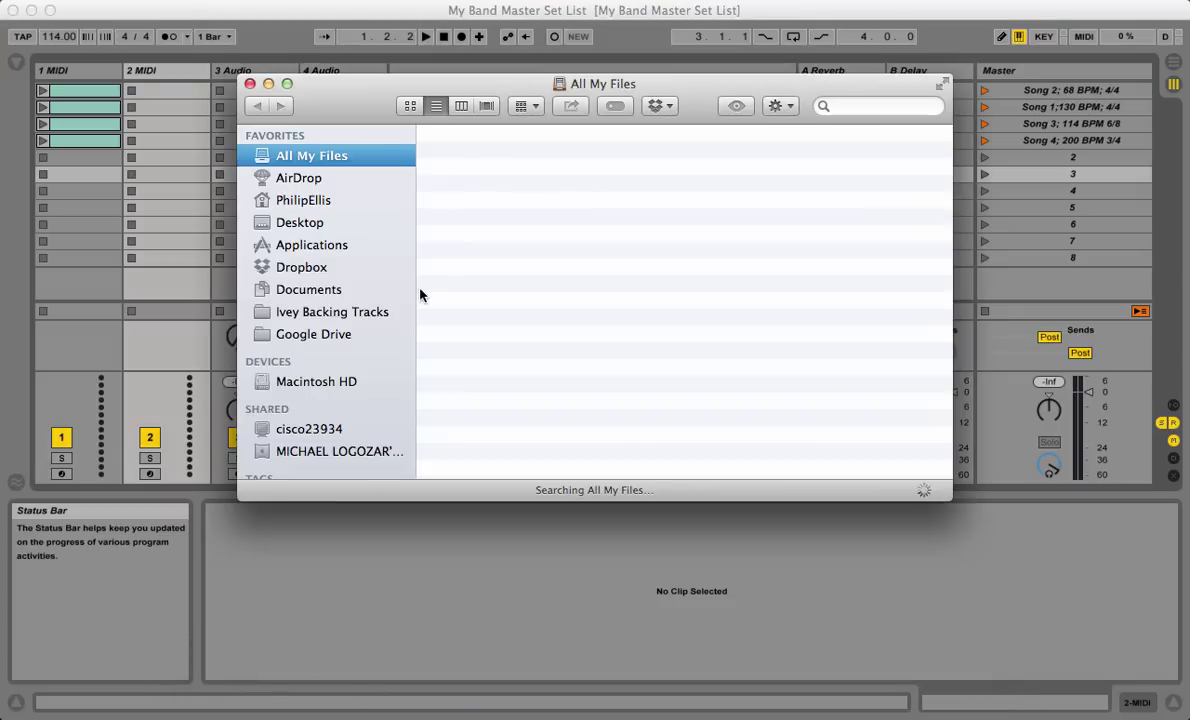
{"action": "left_click", "coordinate": [316, 313]}
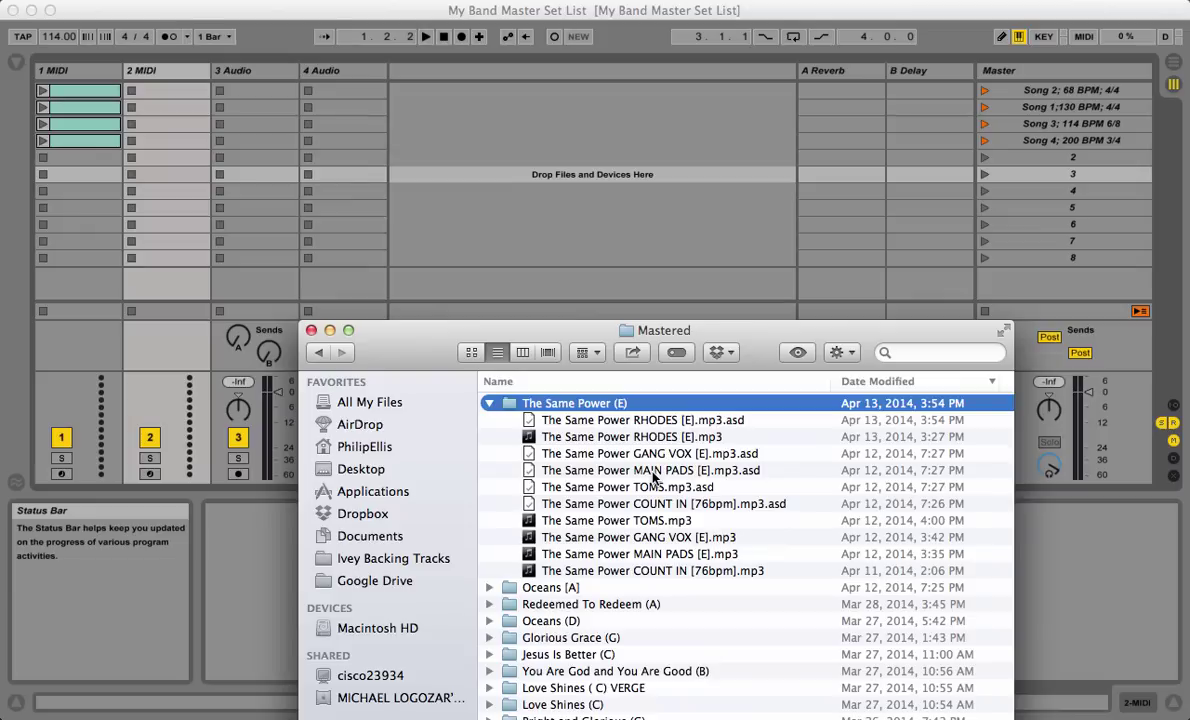
{"action": "left_click", "coordinate": [567, 441]}
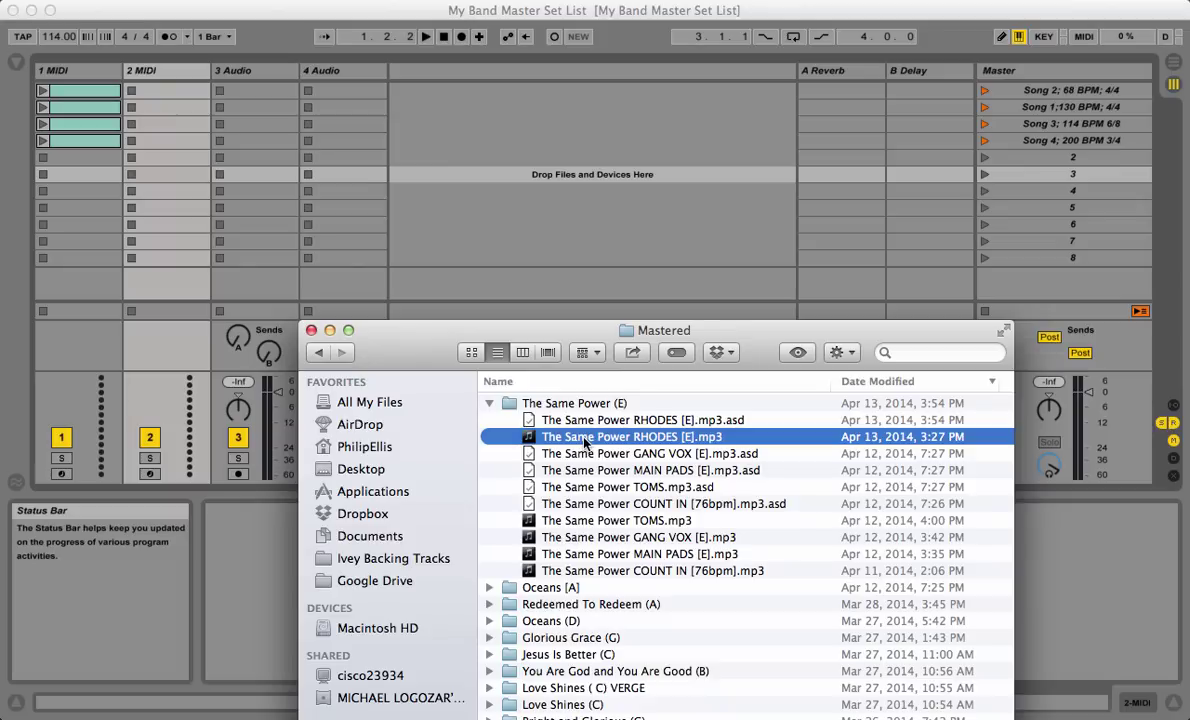
{"action": "left_click_drag", "start_coordinate": [587, 444], "coordinate": [250, 92]}
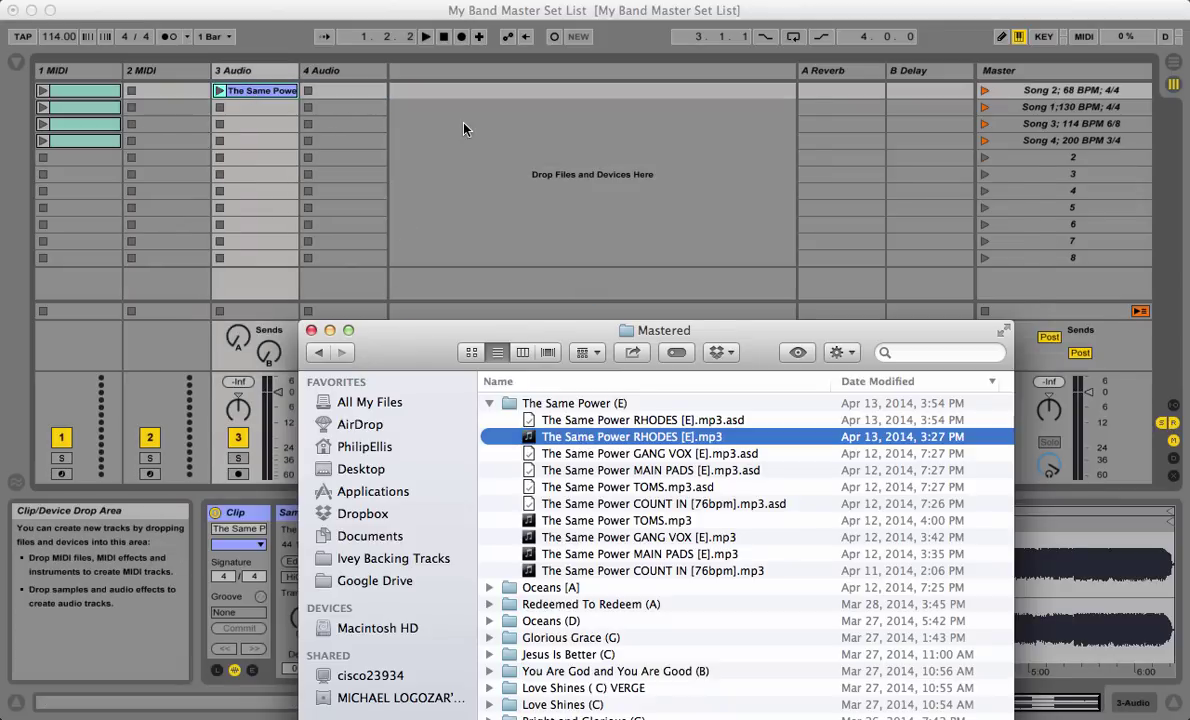
- Rename the third audio track, which holds The Same Power clip, to 'Rhodes'
{"action": "left_click", "coordinate": [463, 128]}
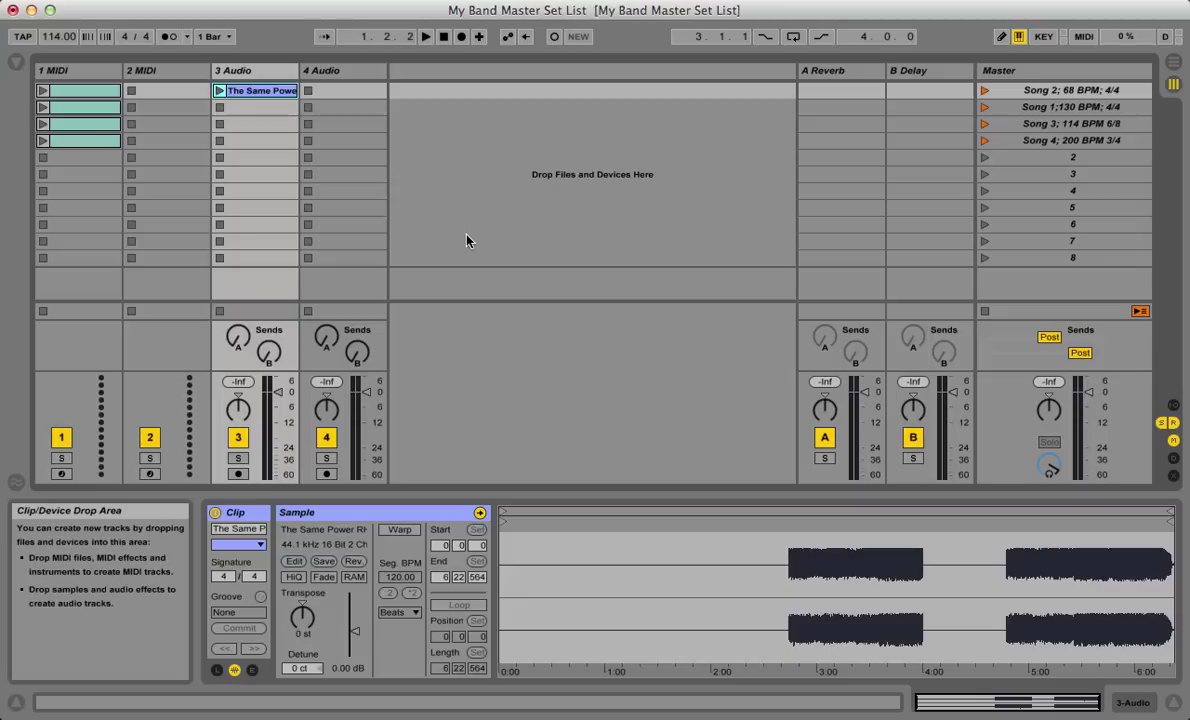
{"action": "left_click", "coordinate": [246, 72]}
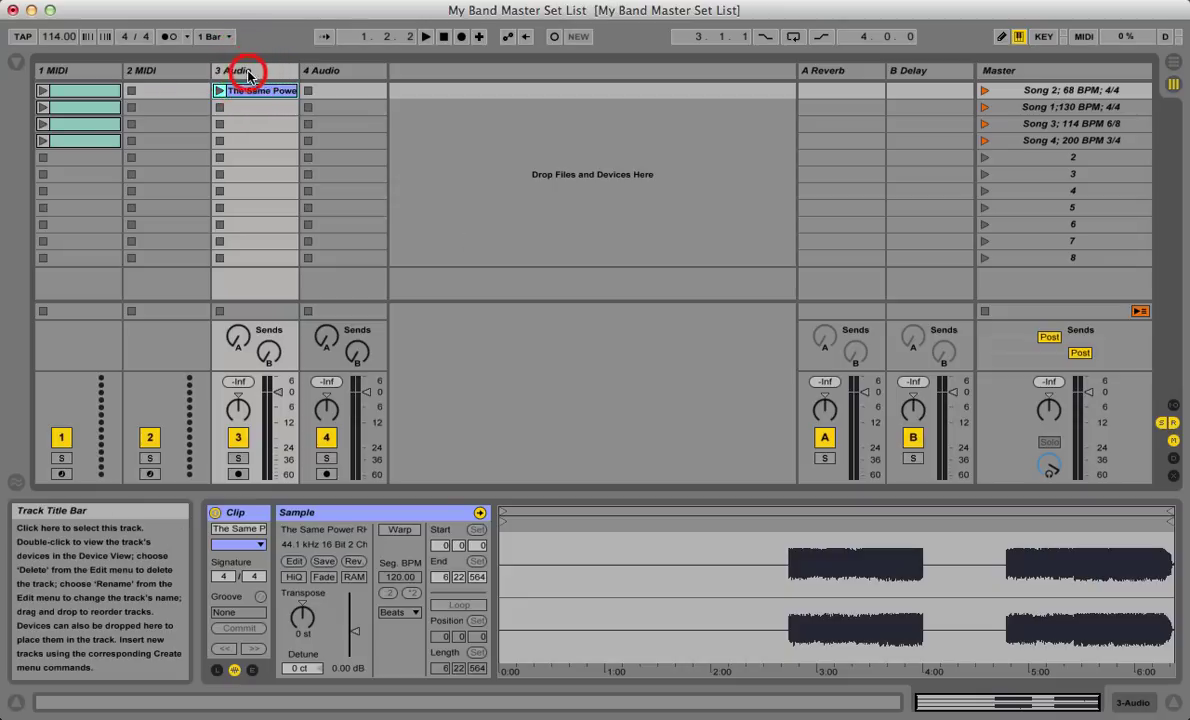
{"action": "left_click", "coordinate": [264, 91]}
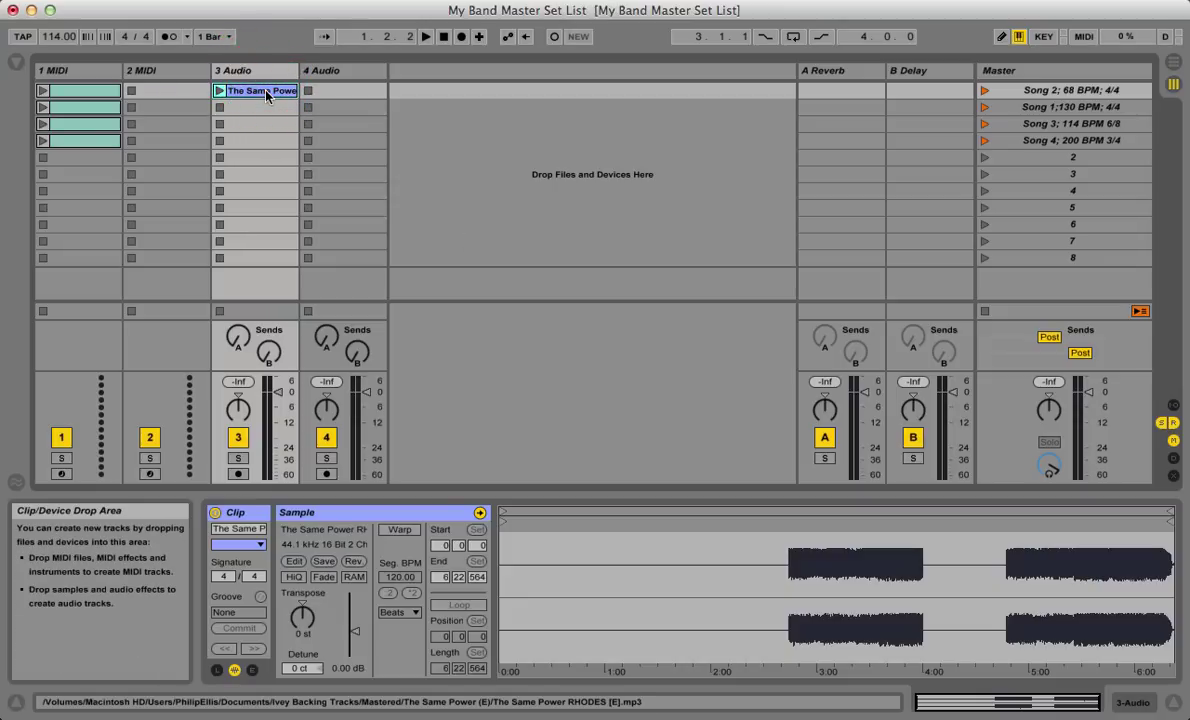
{"action": "key", "text": "super+Tab"}
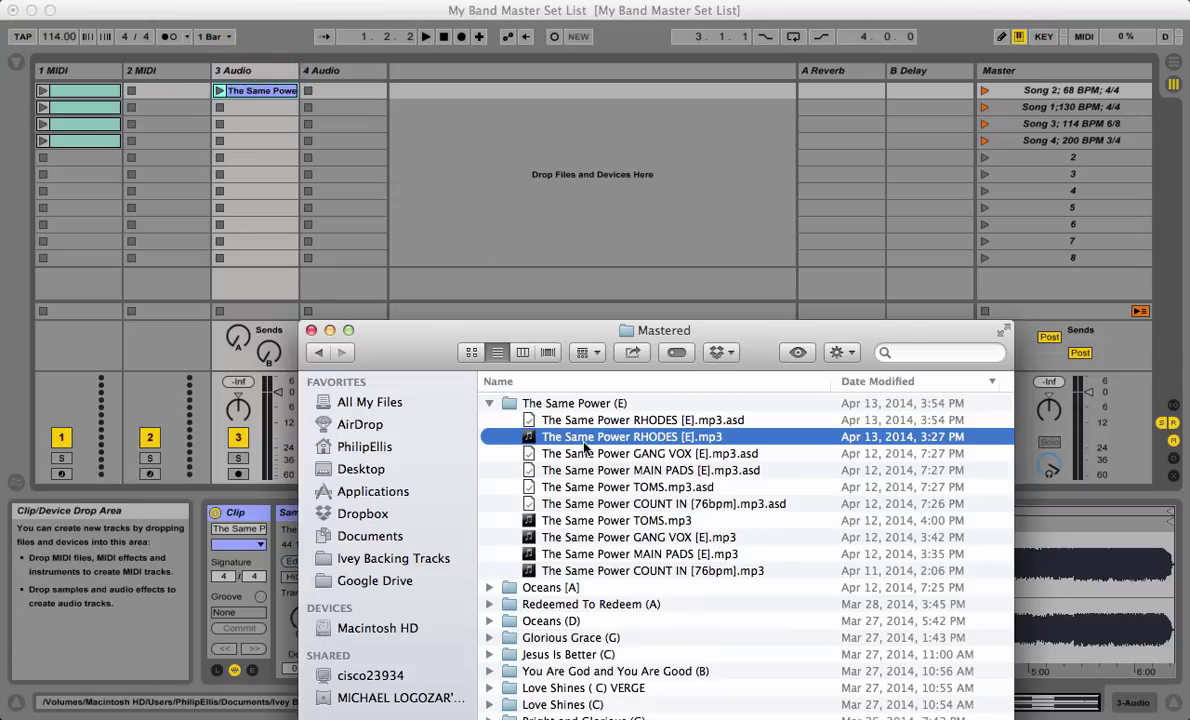
{"action": "left_click", "coordinate": [234, 72]}
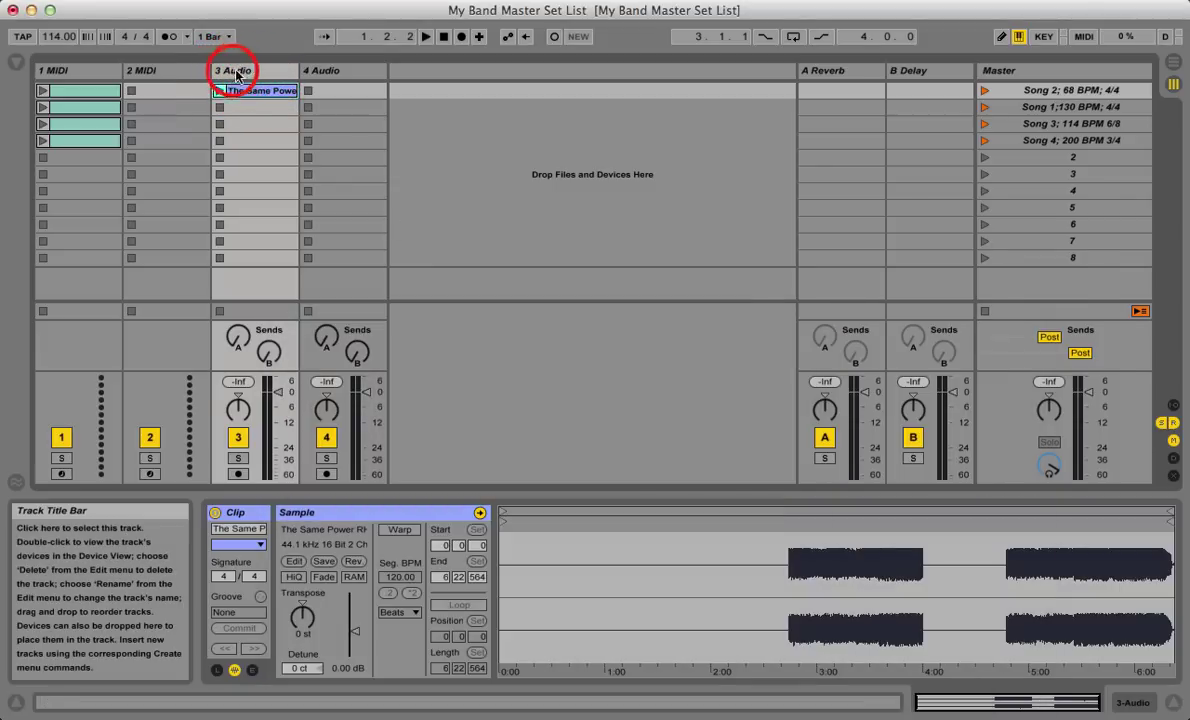
{"action": "right_click", "coordinate": [234, 74]}
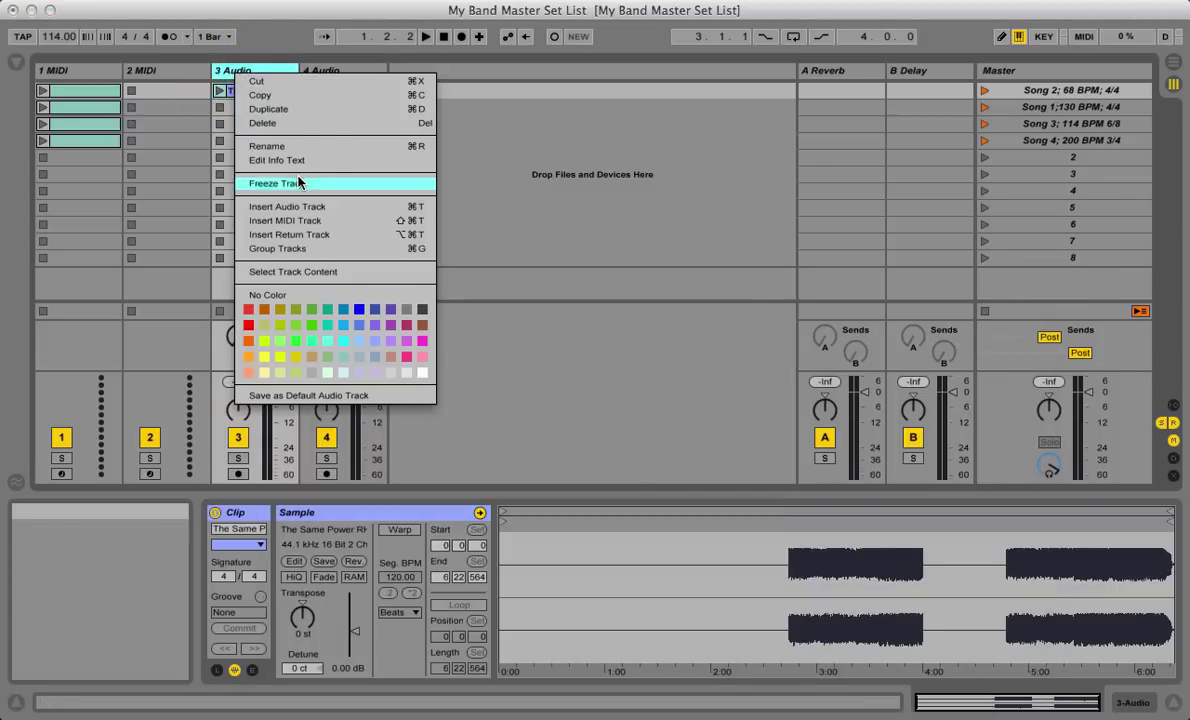
{"action": "left_click", "coordinate": [284, 149]}
{"action": "type", "text": "Rh"}
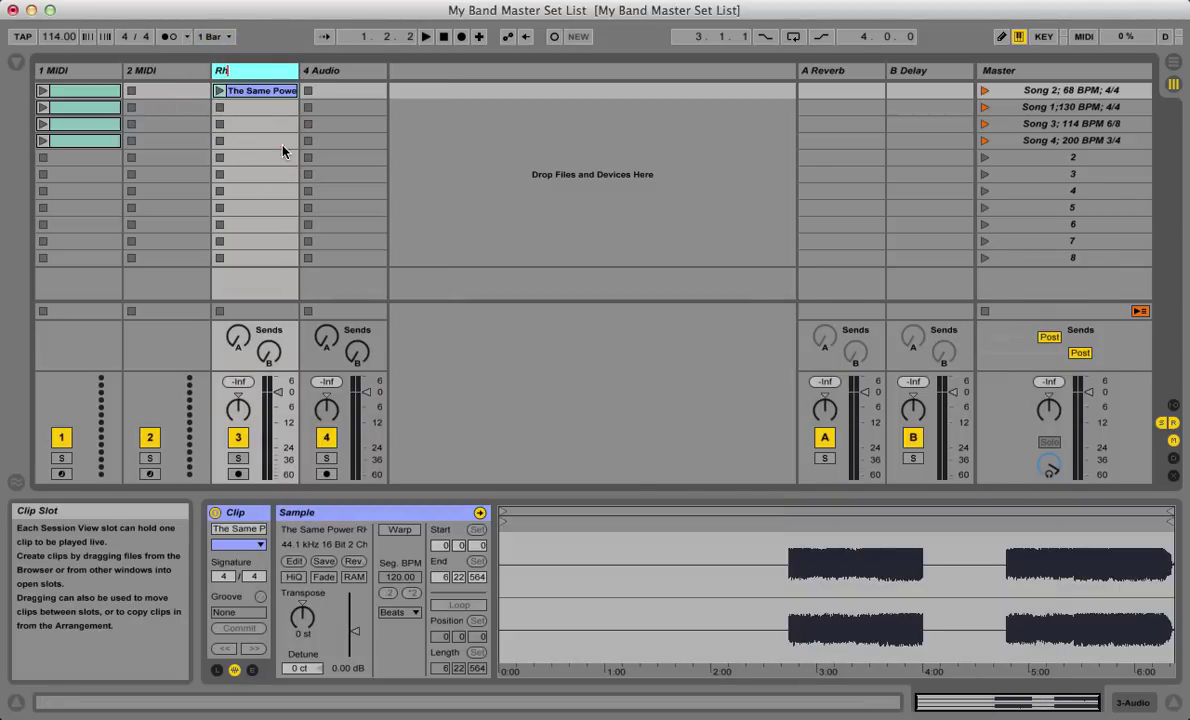
{"action": "type", "text": "odes"}
{"action": "key", "text": "super+Tab"}
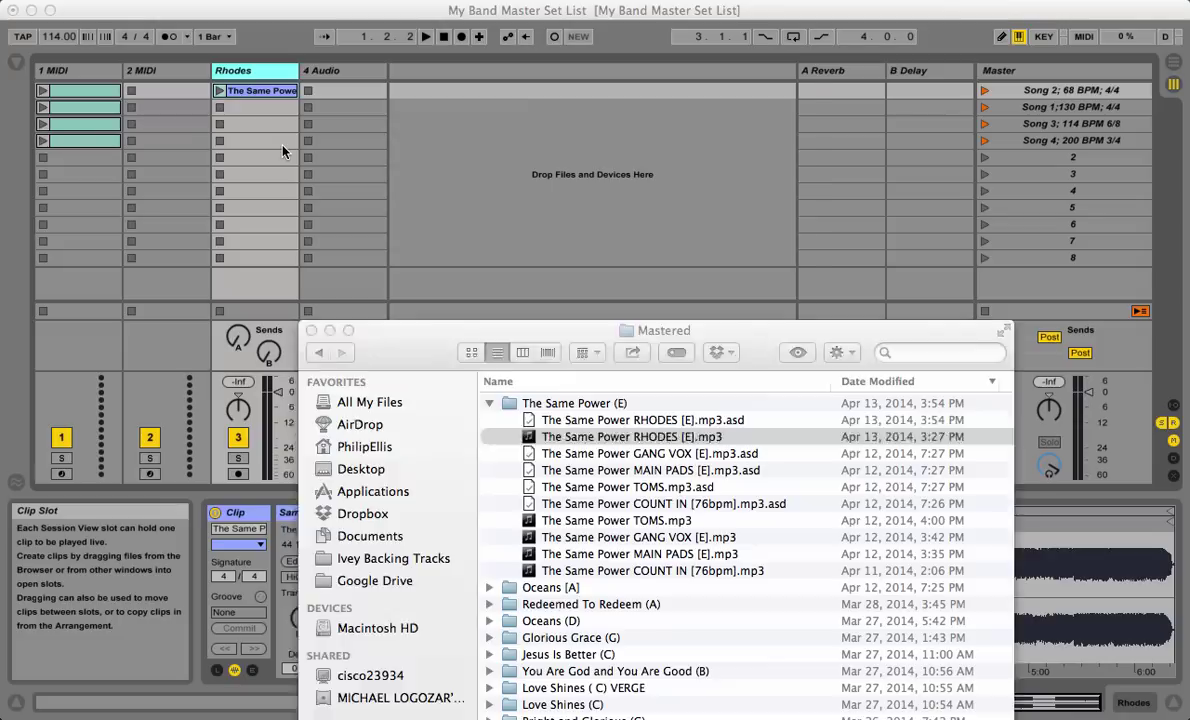
- Load TOMS onto the fourth audio track and name that track 'EXT Drums'
{"action": "left_click_drag", "start_coordinate": [505, 519], "coordinate": [332, 78]}
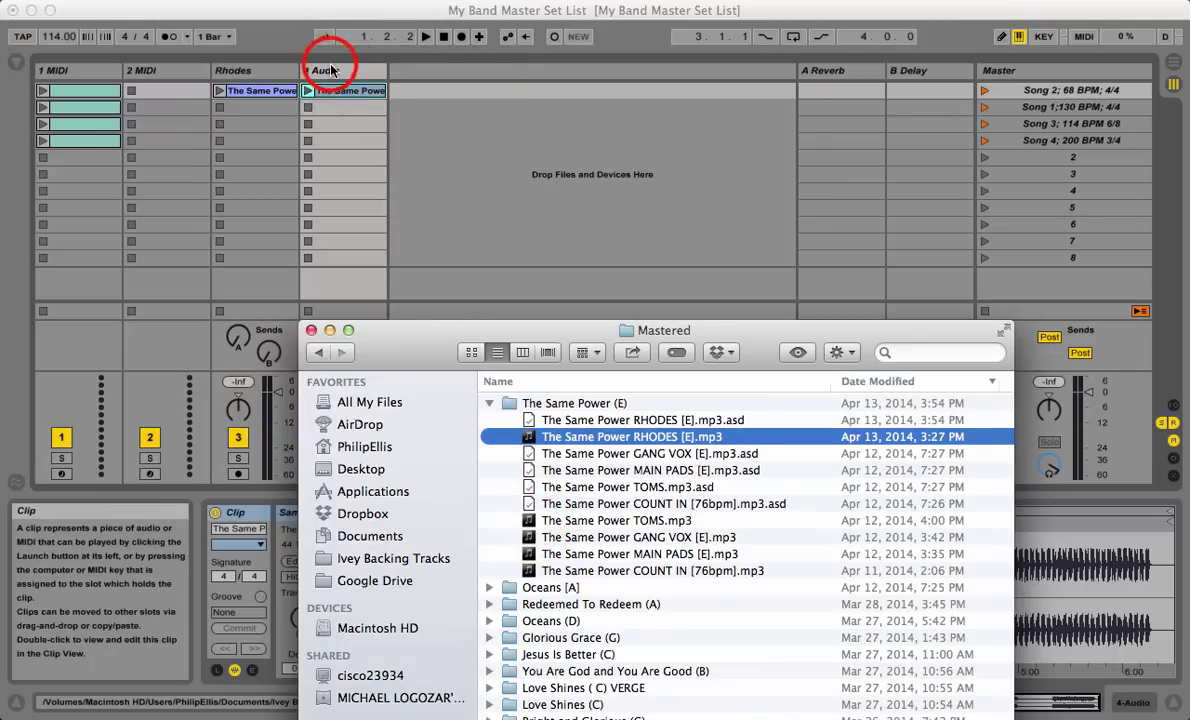
{"action": "left_click", "coordinate": [330, 72]}
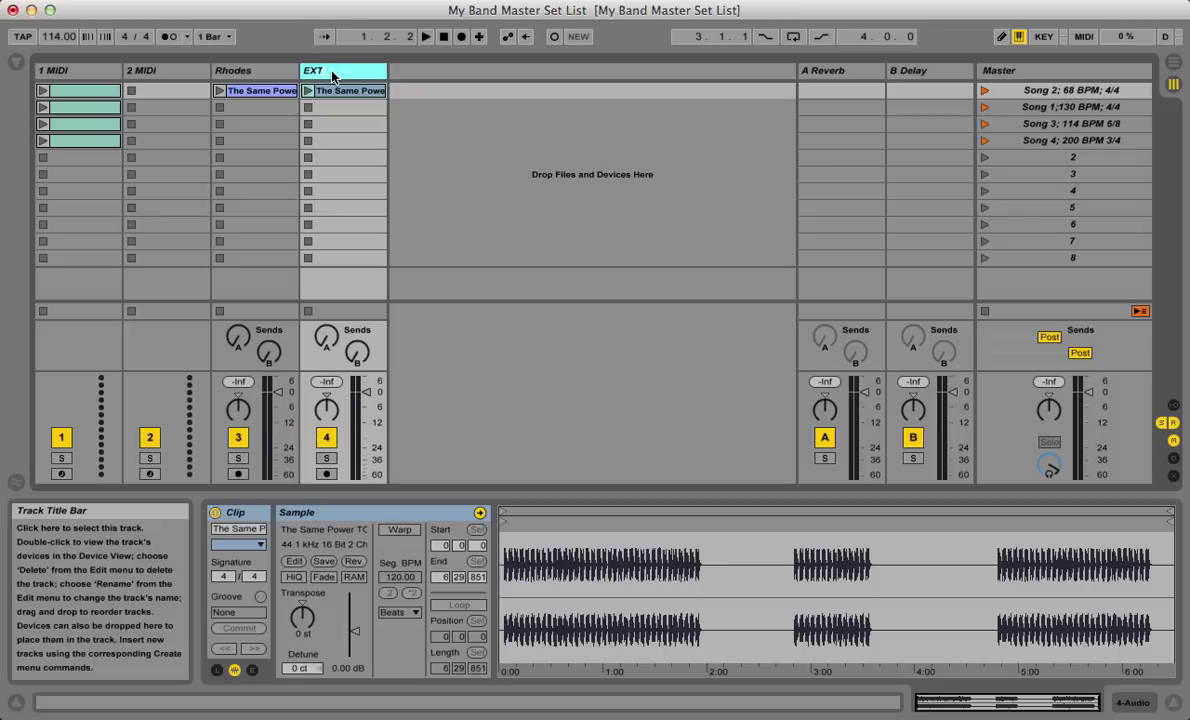
{"action": "type", "text": "rums"}
{"action": "key", "text": "Return"}
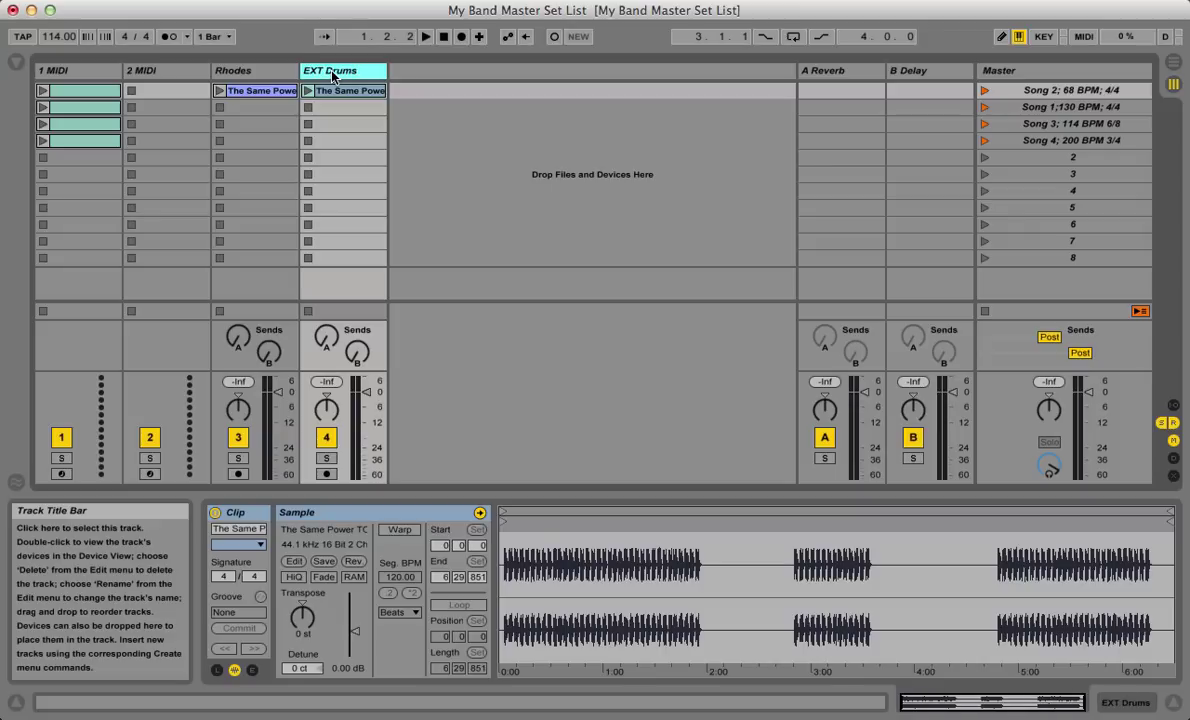
- Carry the GANG VOX file from the Mastered folder over to the set
{"action": "key", "text": "super+Tab"}
{"action": "left_click", "coordinate": [598, 537]}
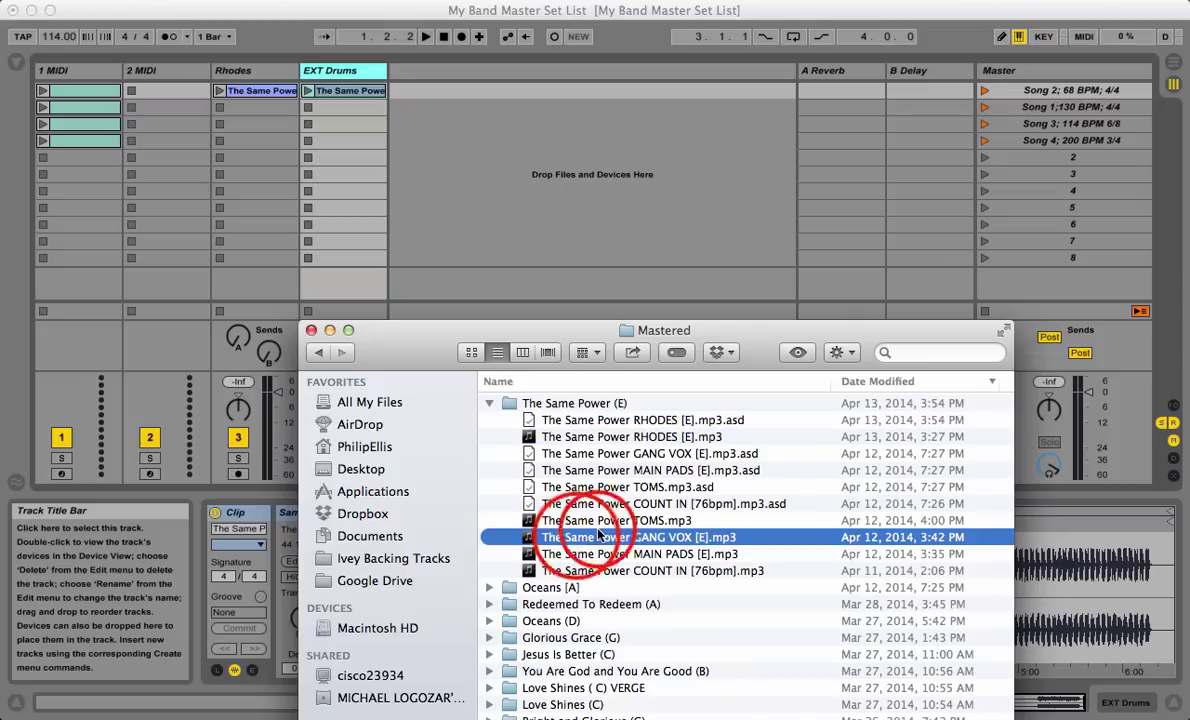
{"action": "left_click_drag", "start_coordinate": [598, 537], "coordinate": [446, 138]}
- Delete the unused 2 MIDI track and insert a new audio track
{"action": "left_click", "coordinate": [162, 70]}
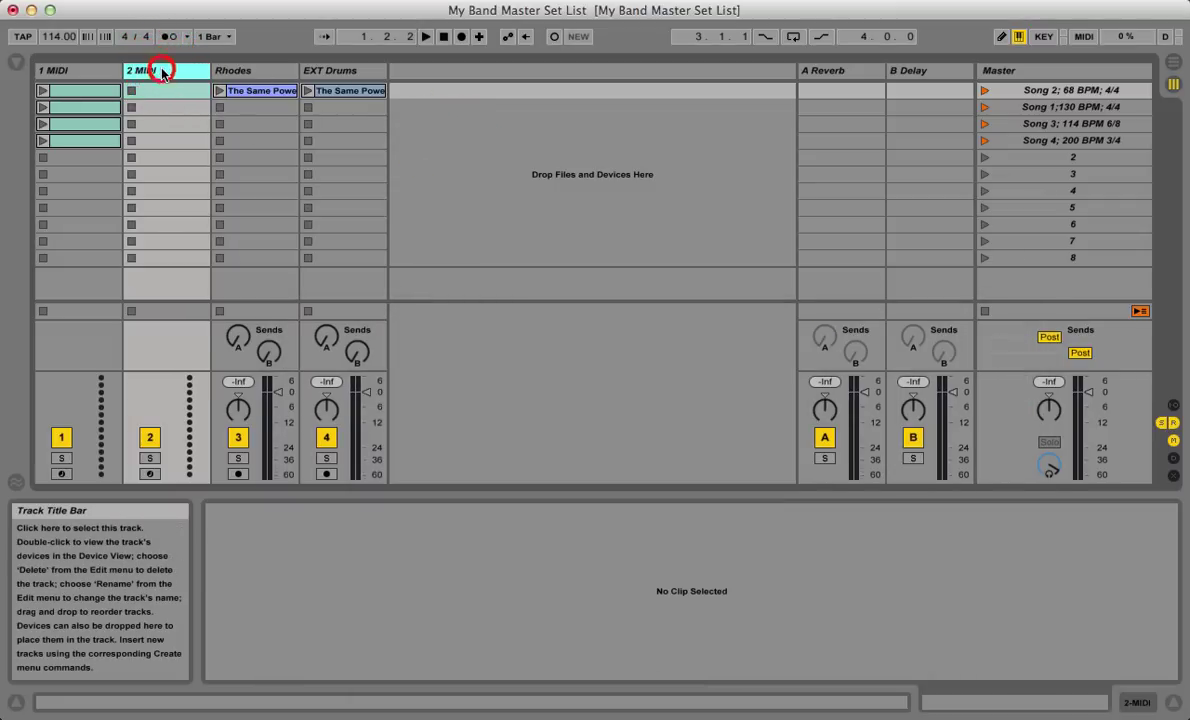
{"action": "key", "text": "Delete"}
{"action": "right_click", "coordinate": [364, 137]}
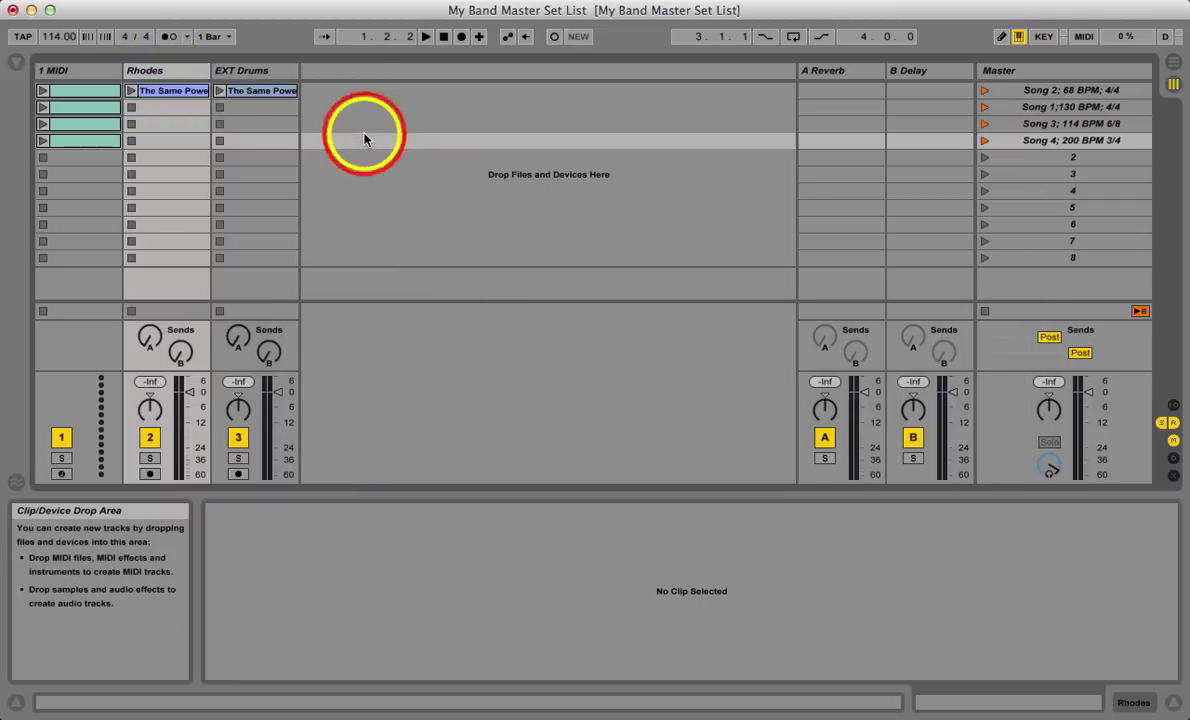
{"action": "left_click", "coordinate": [413, 144]}
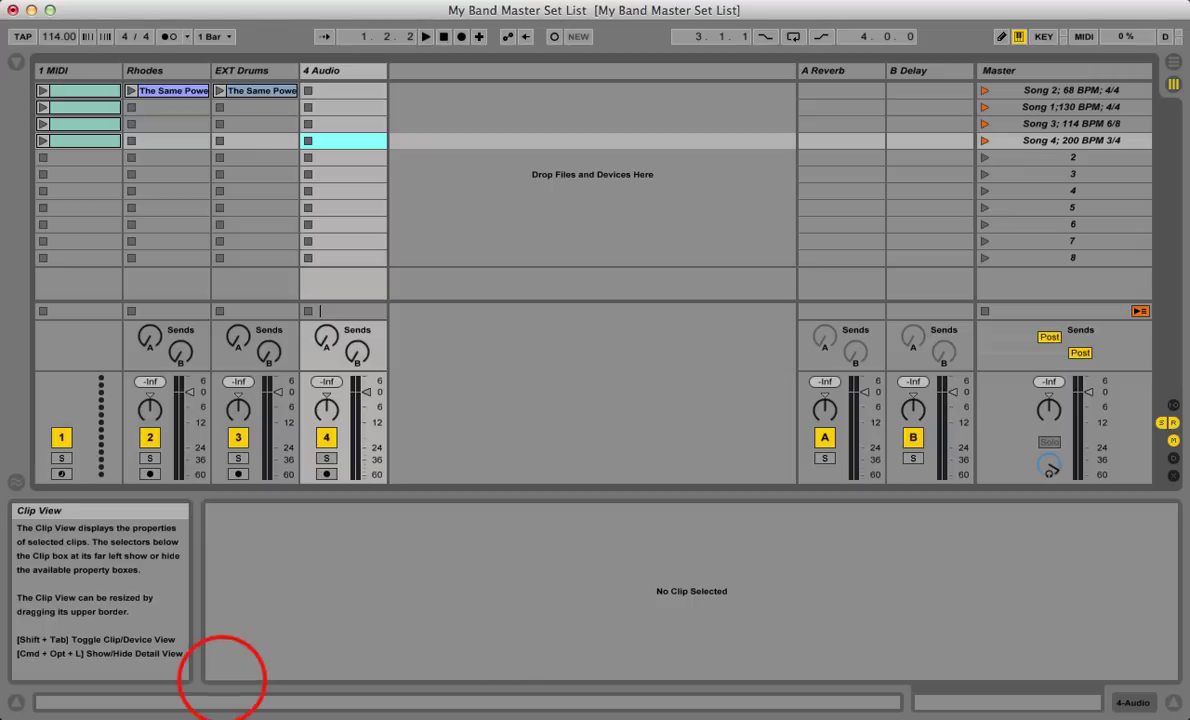
- Drop GANG VOX [E].mp3 into the new 4 Audio track and name it 'Gang Vocals'
{"action": "left_click", "coordinate": [223, 685]}
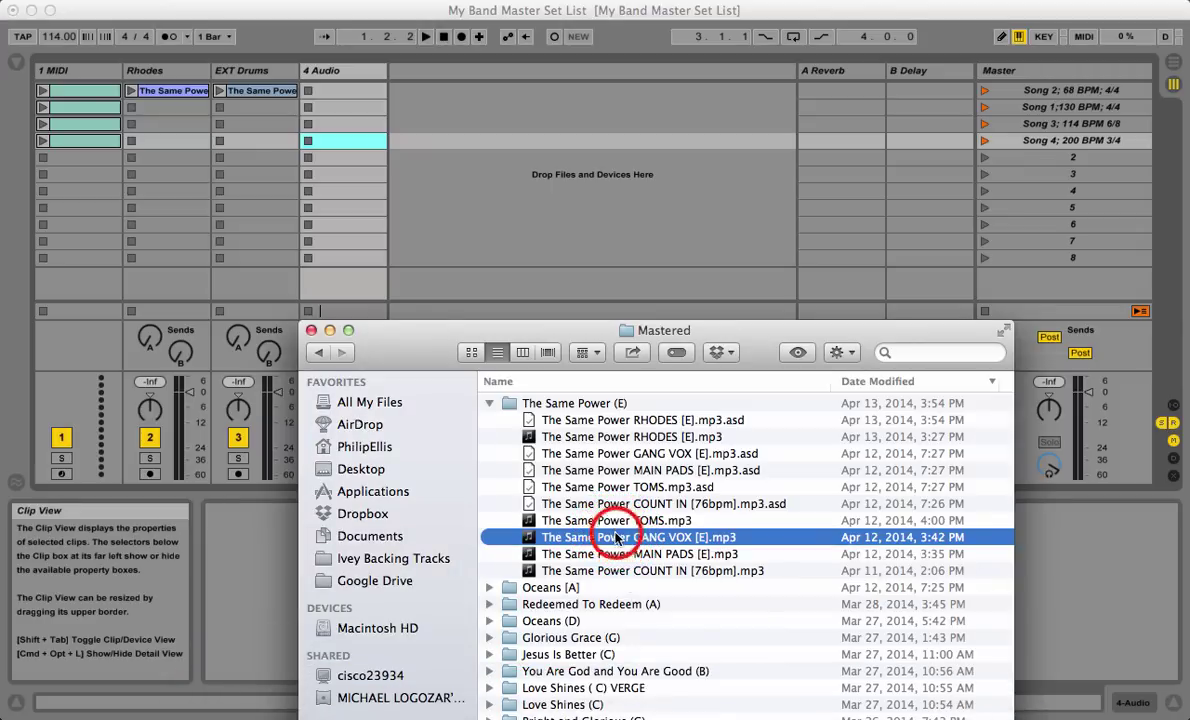
{"action": "left_click_drag", "start_coordinate": [575, 537], "coordinate": [337, 76]}
{"action": "left_click", "coordinate": [337, 74]}
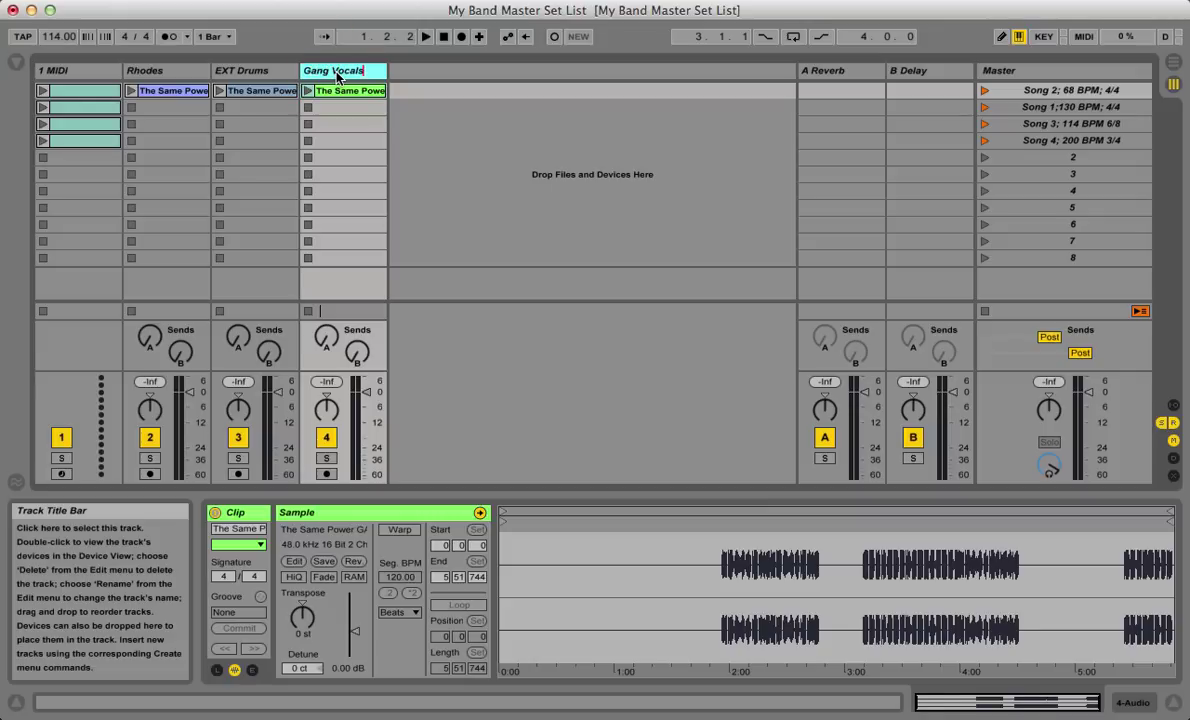
{"action": "key", "text": "Return"}
- Pick out the COUNT IN and MAIN PADS files in the Mastered folder, then return to Live
{"action": "mouse_move", "coordinate": [460, 705]}
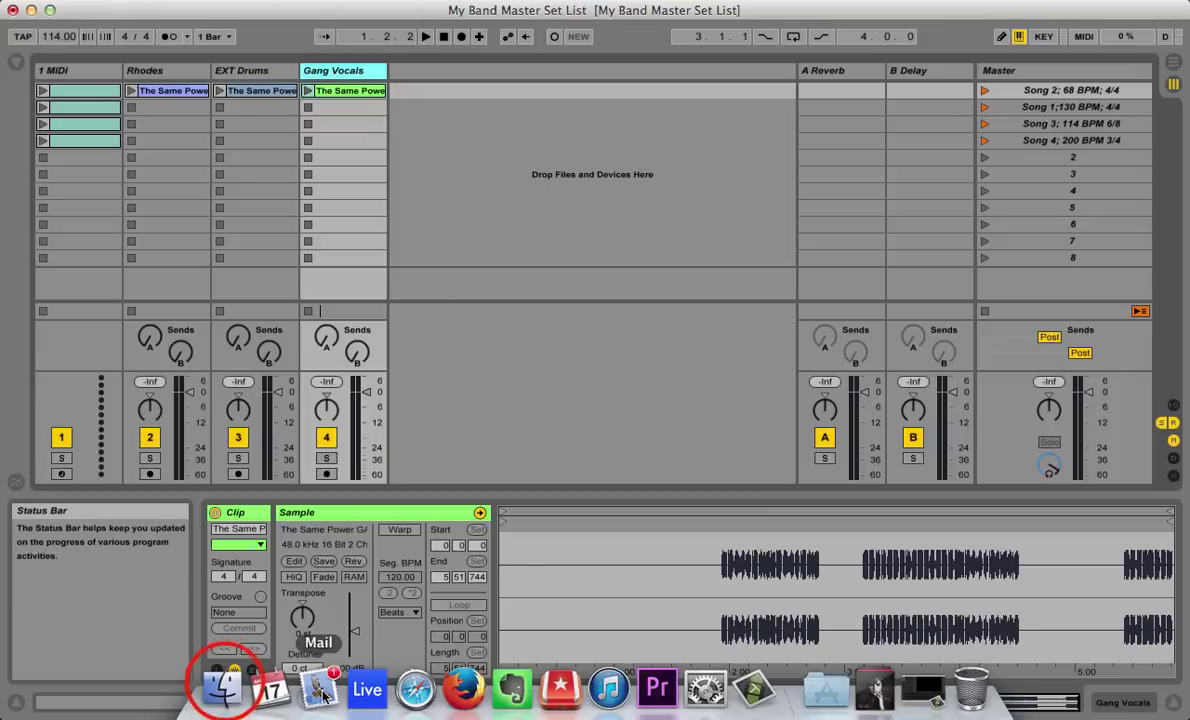
{"action": "left_click", "coordinate": [224, 688]}
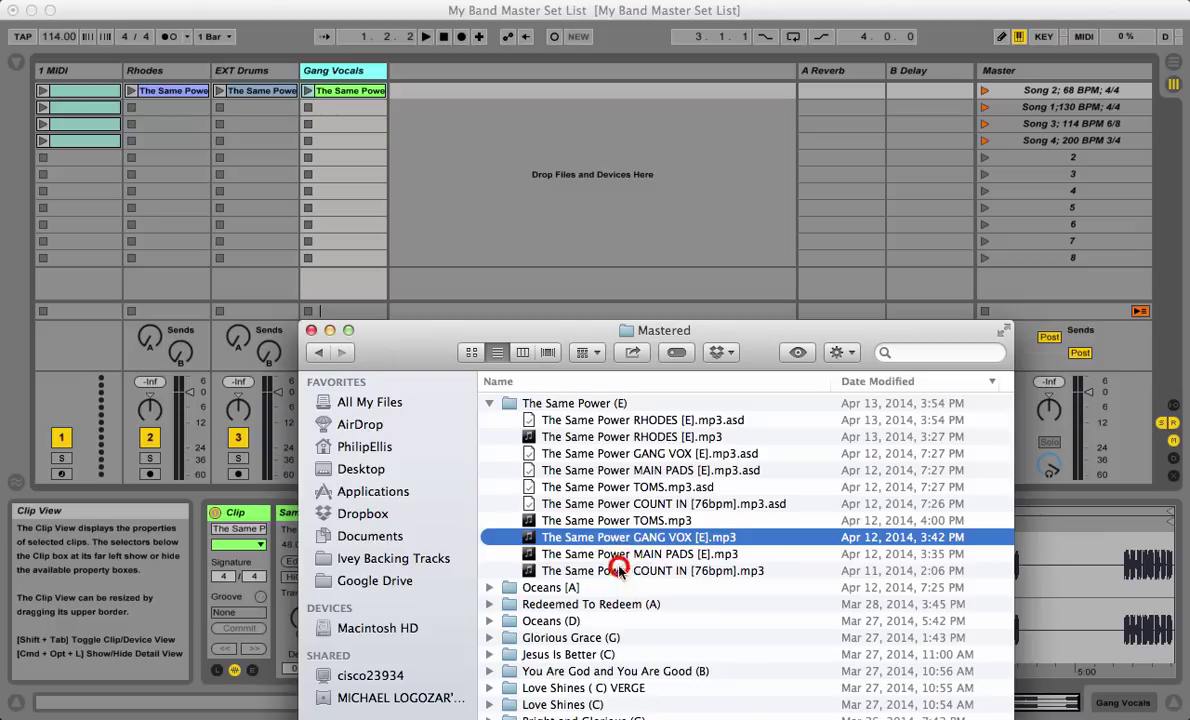
{"action": "left_click", "coordinate": [619, 570]}
{"action": "left_click", "coordinate": [613, 555]}
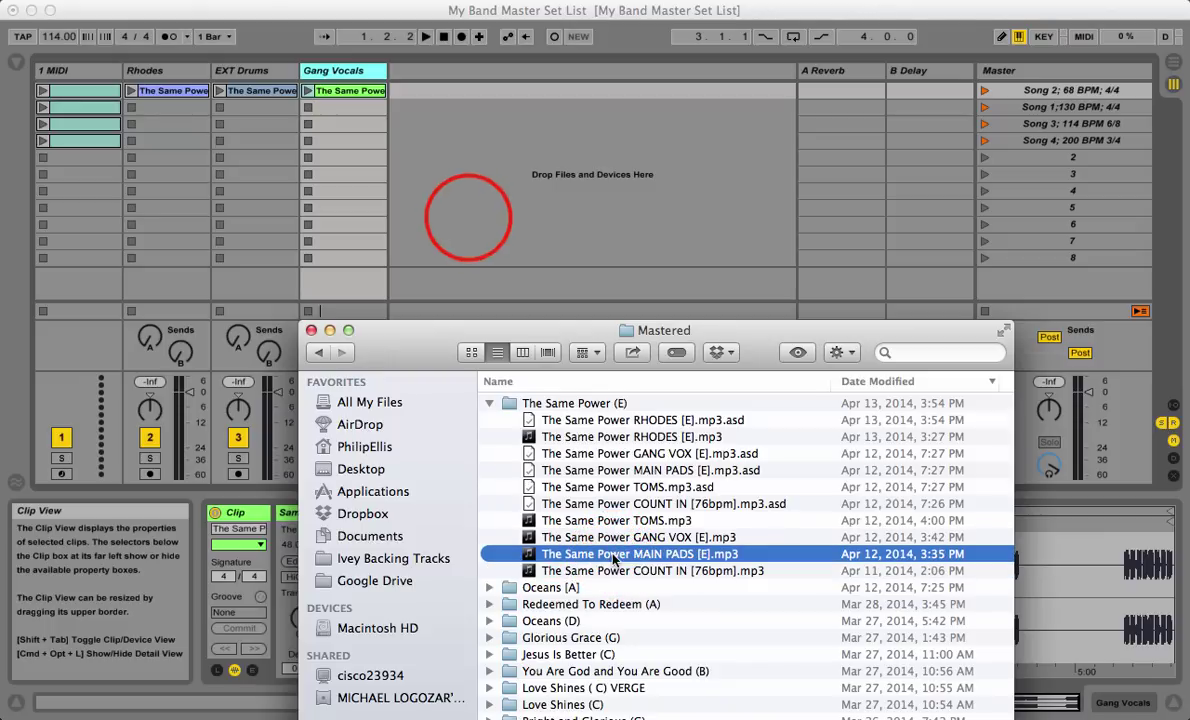
{"action": "left_click", "coordinate": [468, 222]}
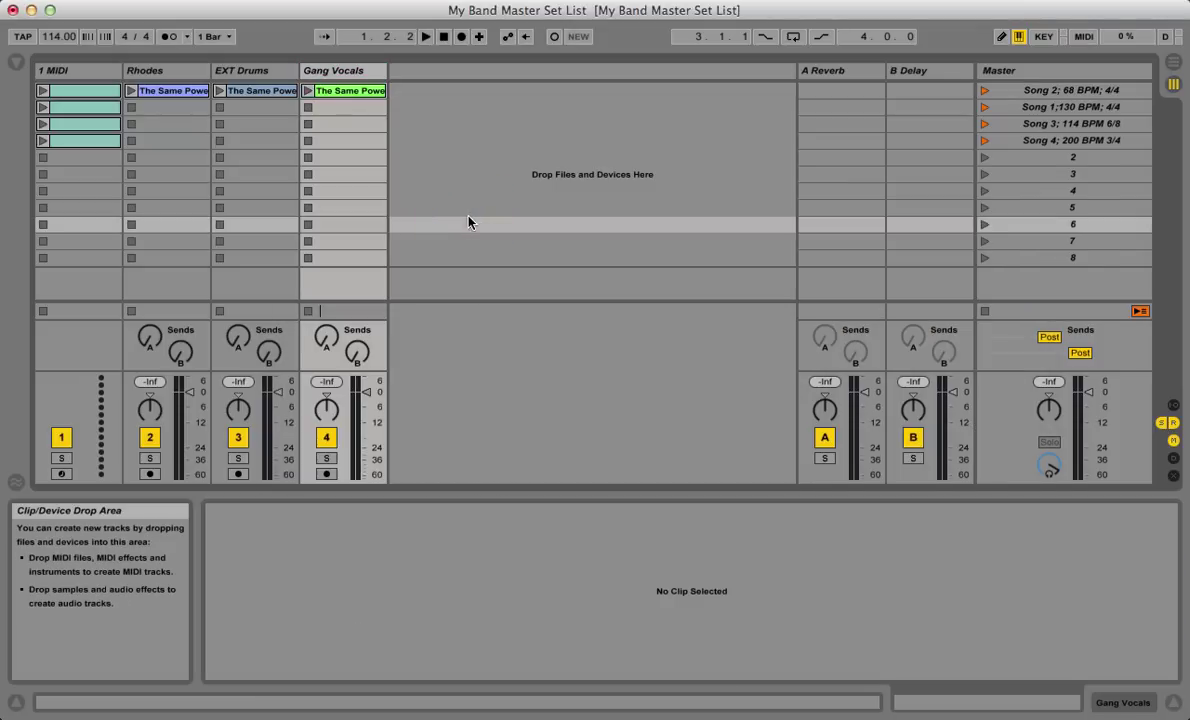
- Insert two new audio tracks into the set
{"action": "right_click", "coordinate": [441, 141]}
{"action": "left_click", "coordinate": [468, 155]}
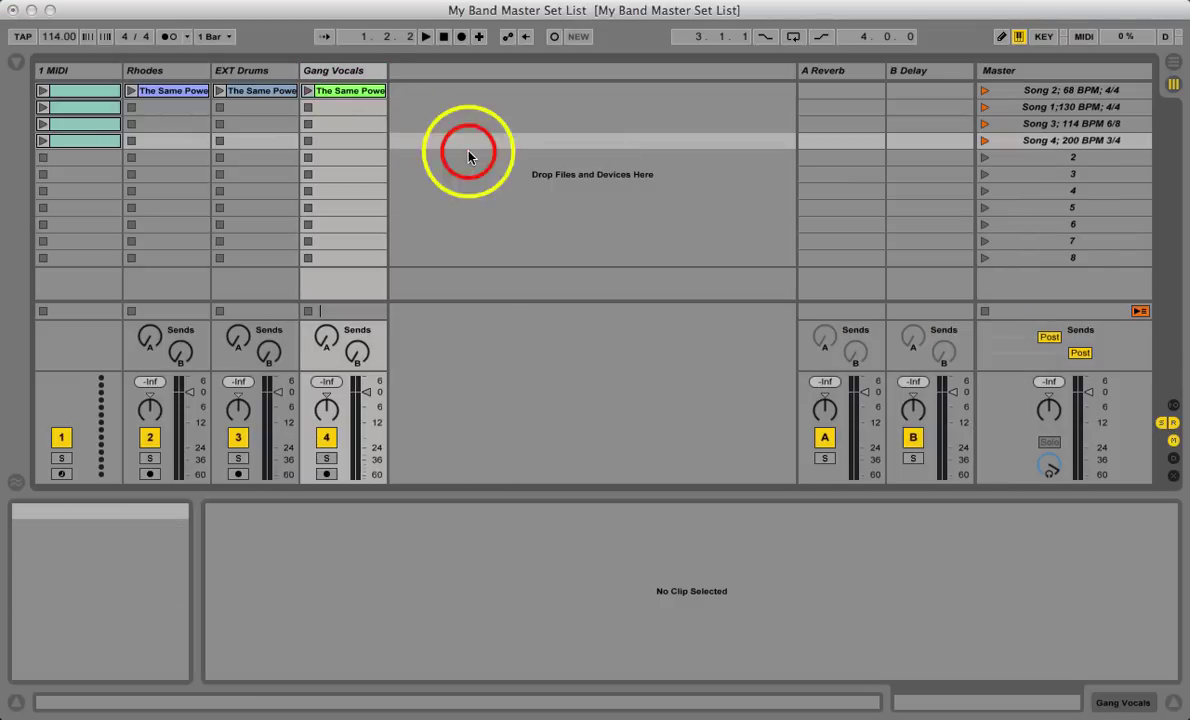
{"action": "right_click", "coordinate": [468, 157]}
{"action": "left_click", "coordinate": [533, 137]}
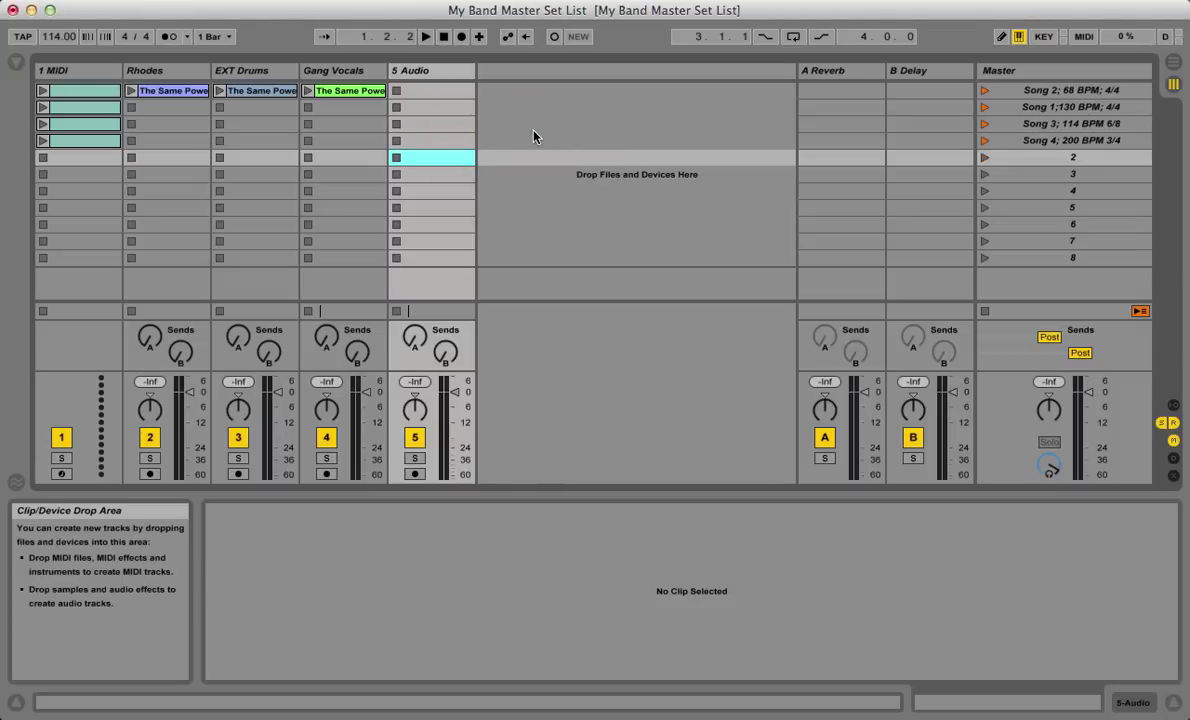
{"action": "right_click", "coordinate": [553, 140]}
{"action": "left_click", "coordinate": [583, 152]}
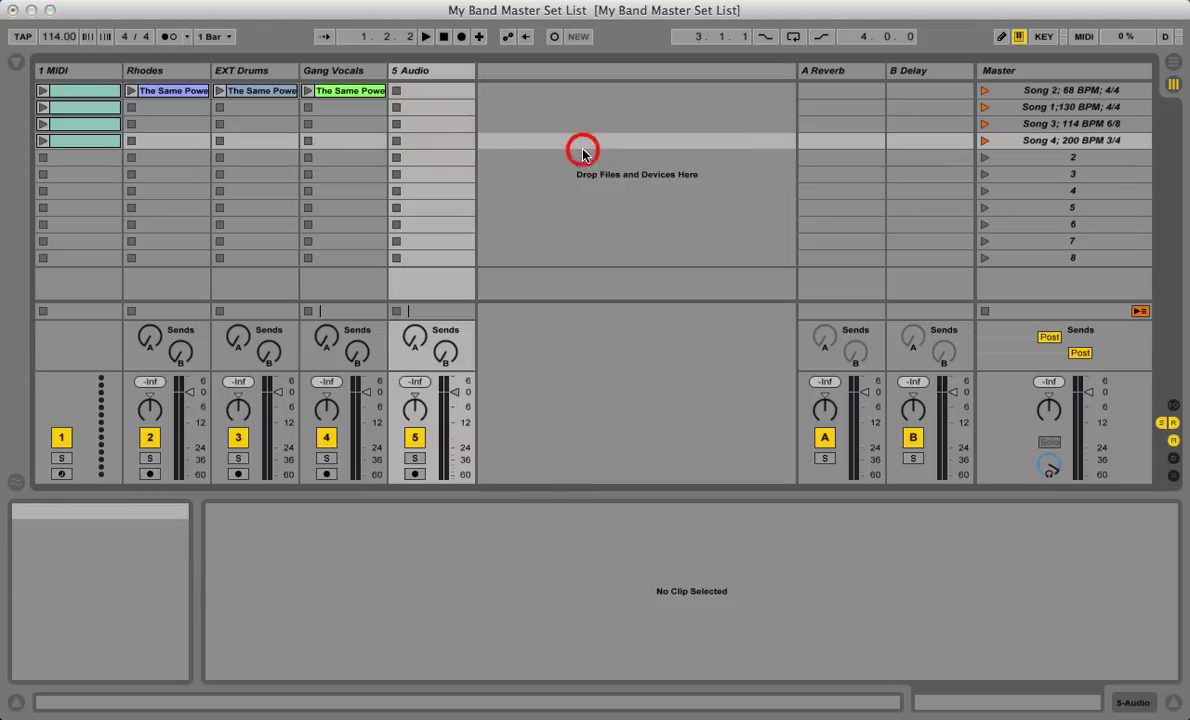
- Load MAIN PADS into the 5 Audio track and name it 'Pads'
{"action": "key", "text": "super+Tab"}
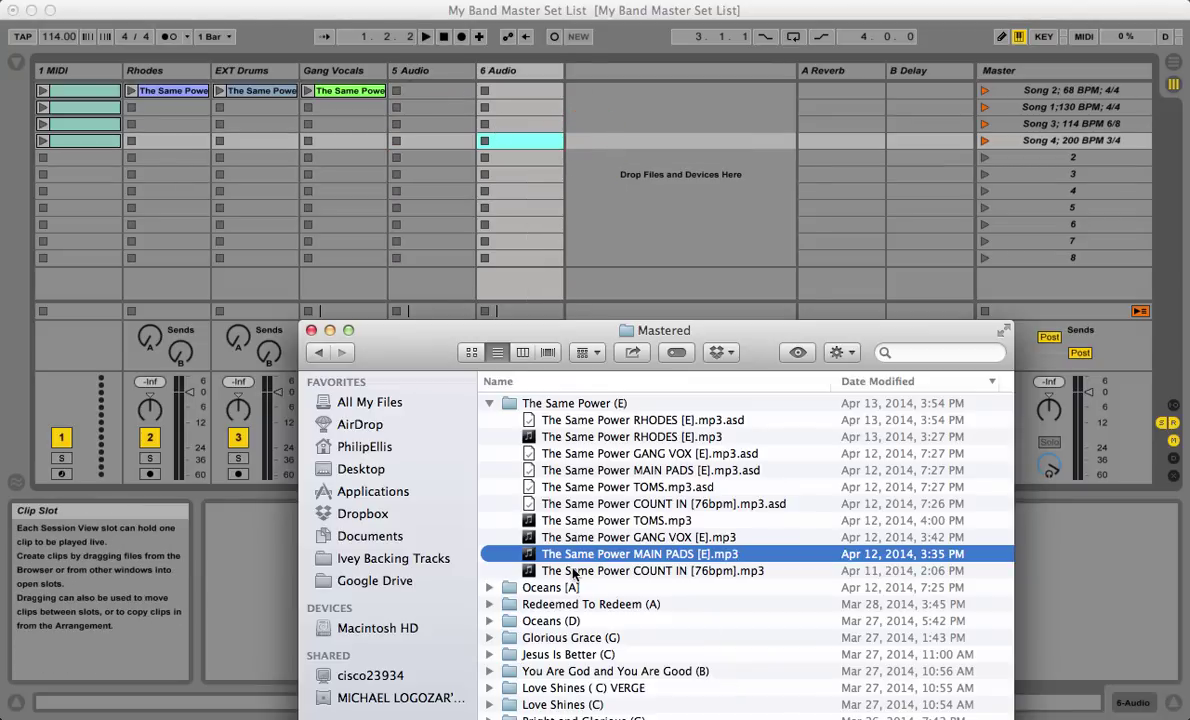
{"action": "left_click_drag", "start_coordinate": [560, 556], "coordinate": [428, 88]}
{"action": "left_click", "coordinate": [425, 72]}
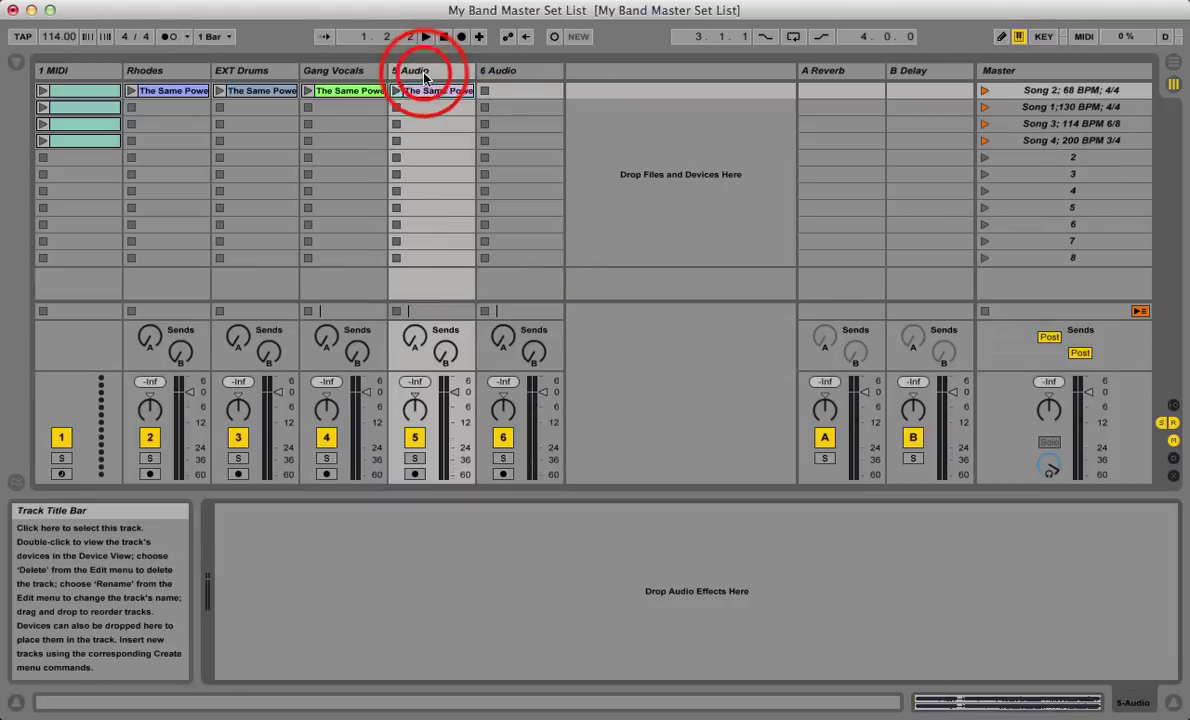
{"action": "left_click", "coordinate": [425, 72]}
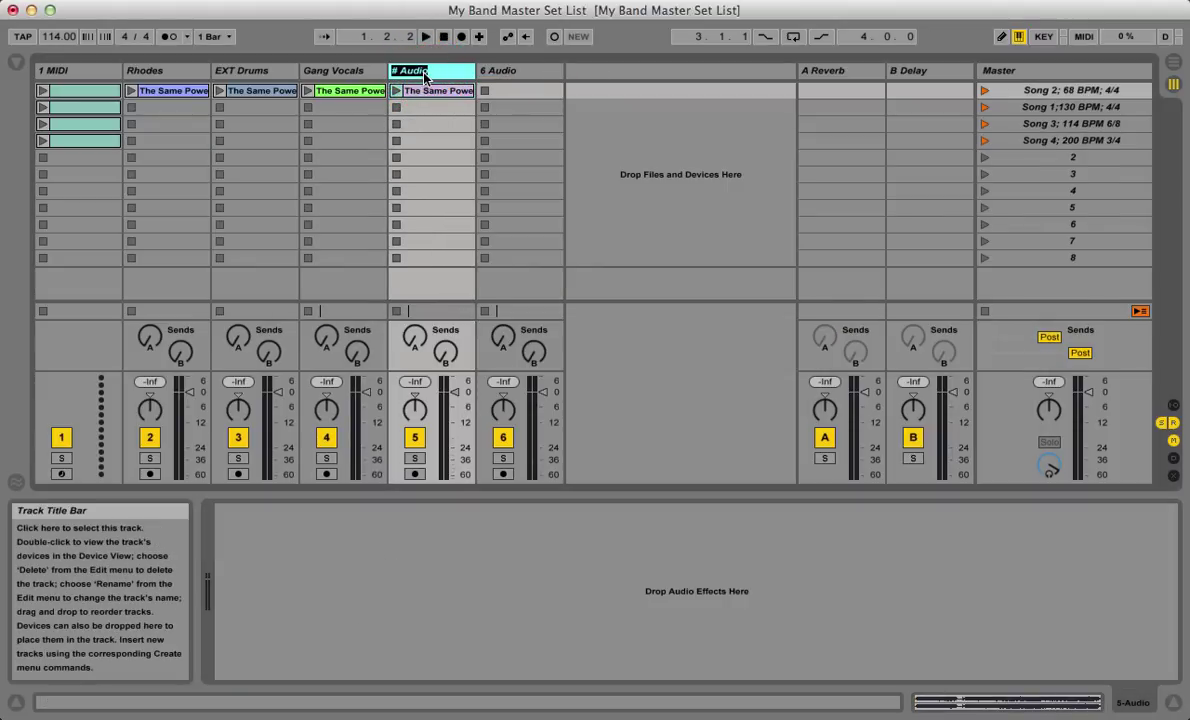
{"action": "key", "text": "Return"}
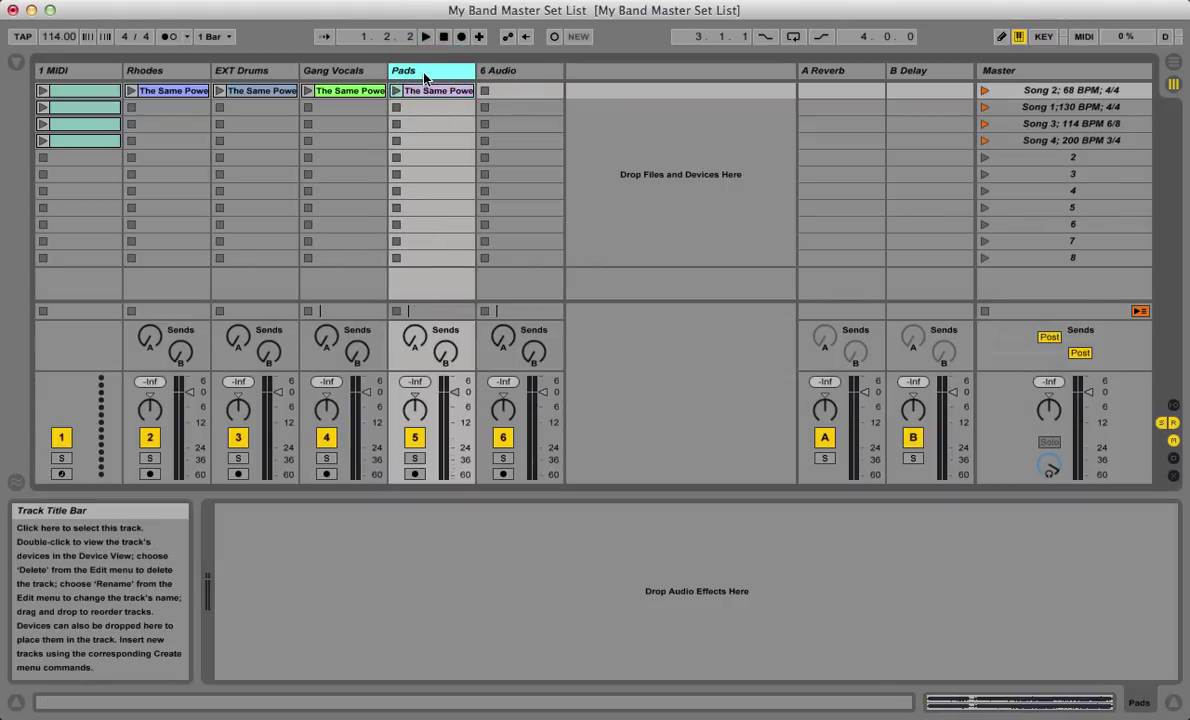
- Load COUNT IN into the 6 Audio track and move that track before Rhodes
{"action": "key", "text": "super+Tab"}
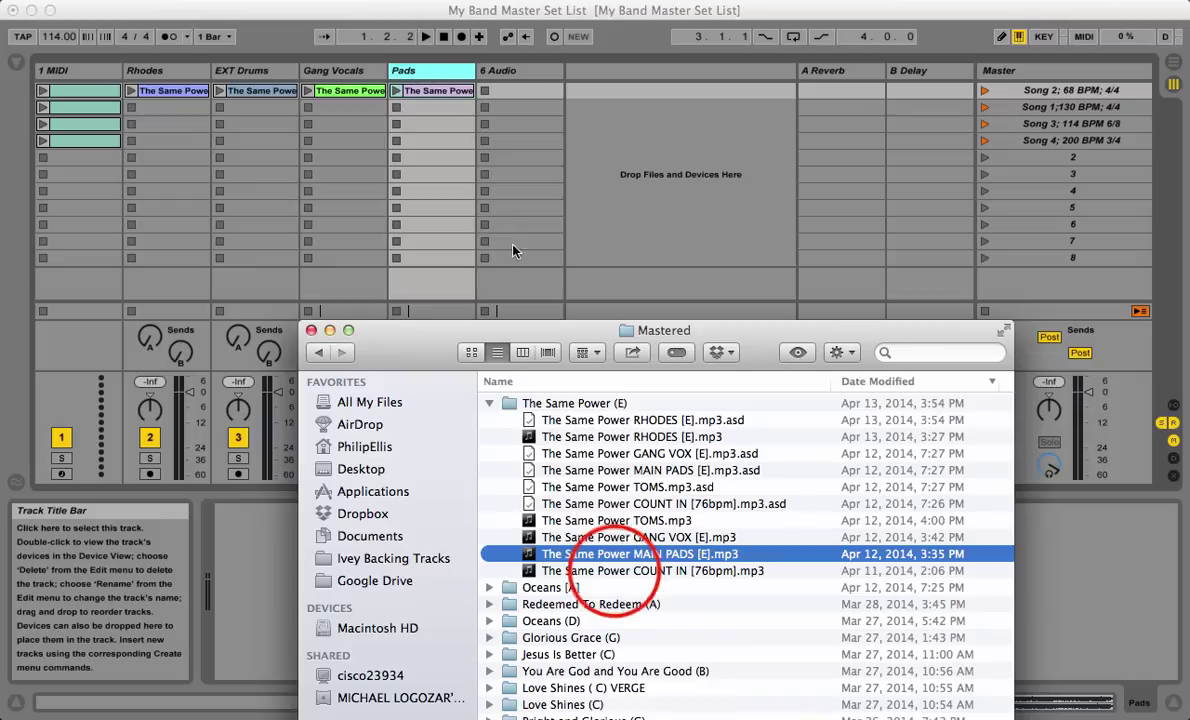
{"action": "left_click", "coordinate": [614, 572]}
{"action": "left_click_drag", "start_coordinate": [614, 572], "coordinate": [512, 75]}
{"action": "left_click", "coordinate": [512, 75]}
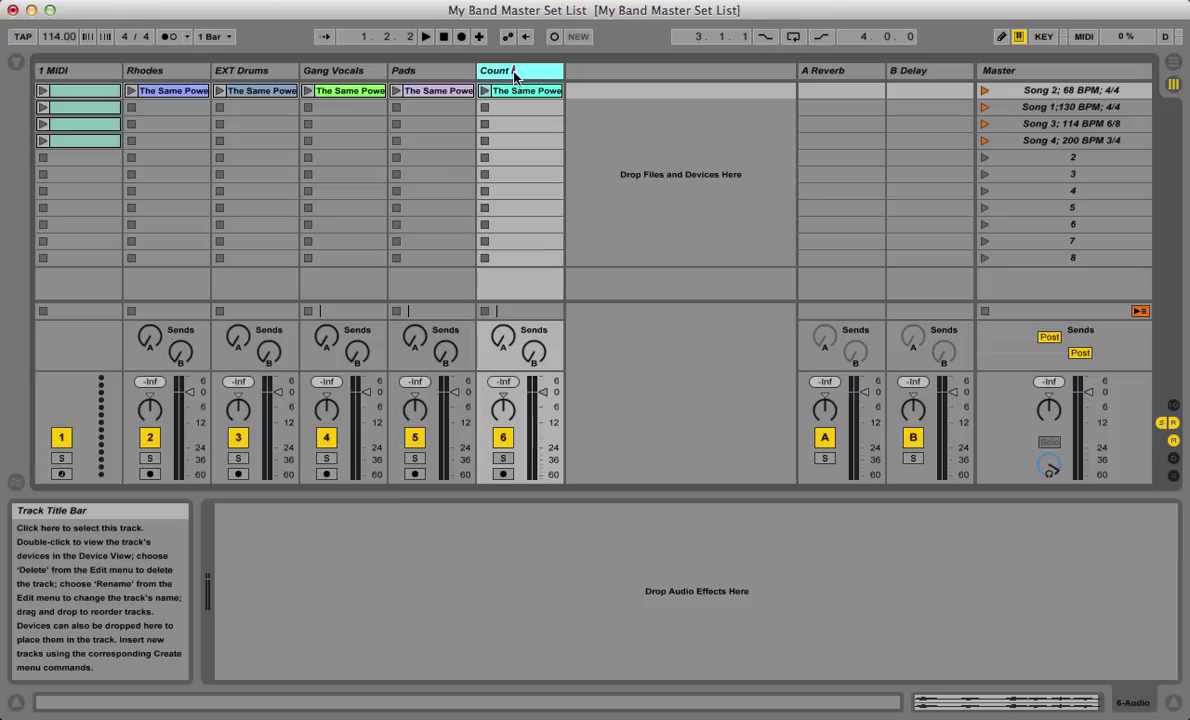
{"action": "left_click_drag", "start_coordinate": [513, 75], "coordinate": [126, 76]}
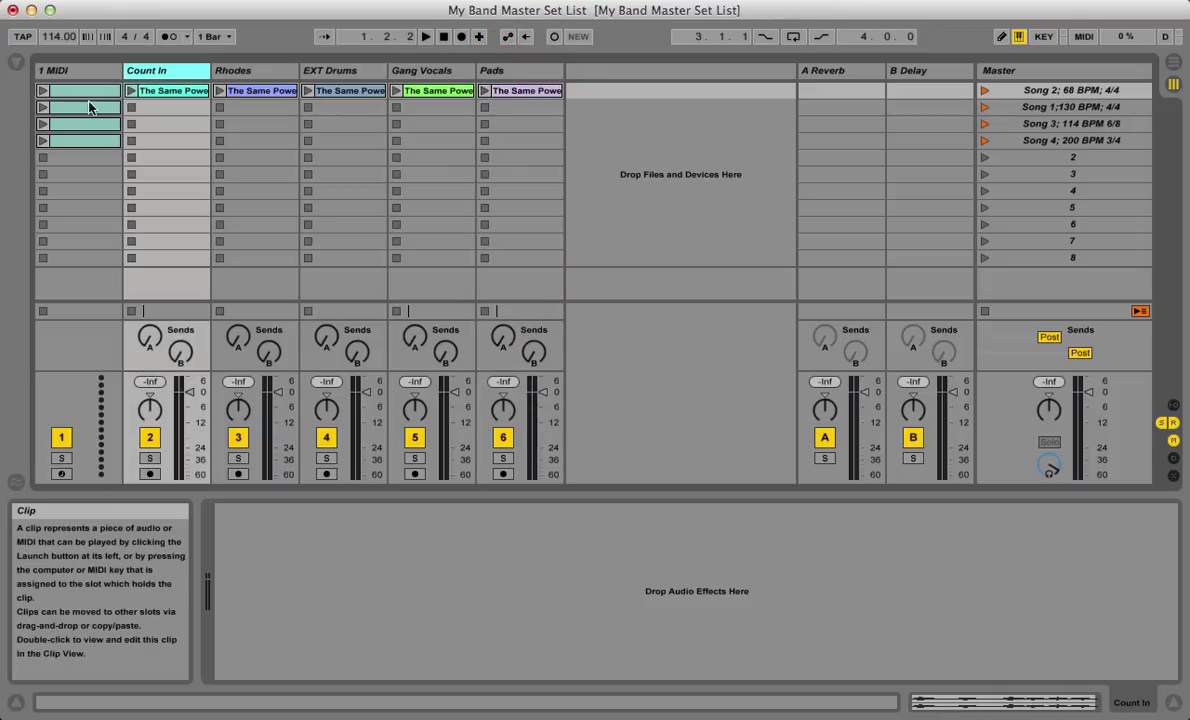
{"action": "left_click", "coordinate": [67, 75]}
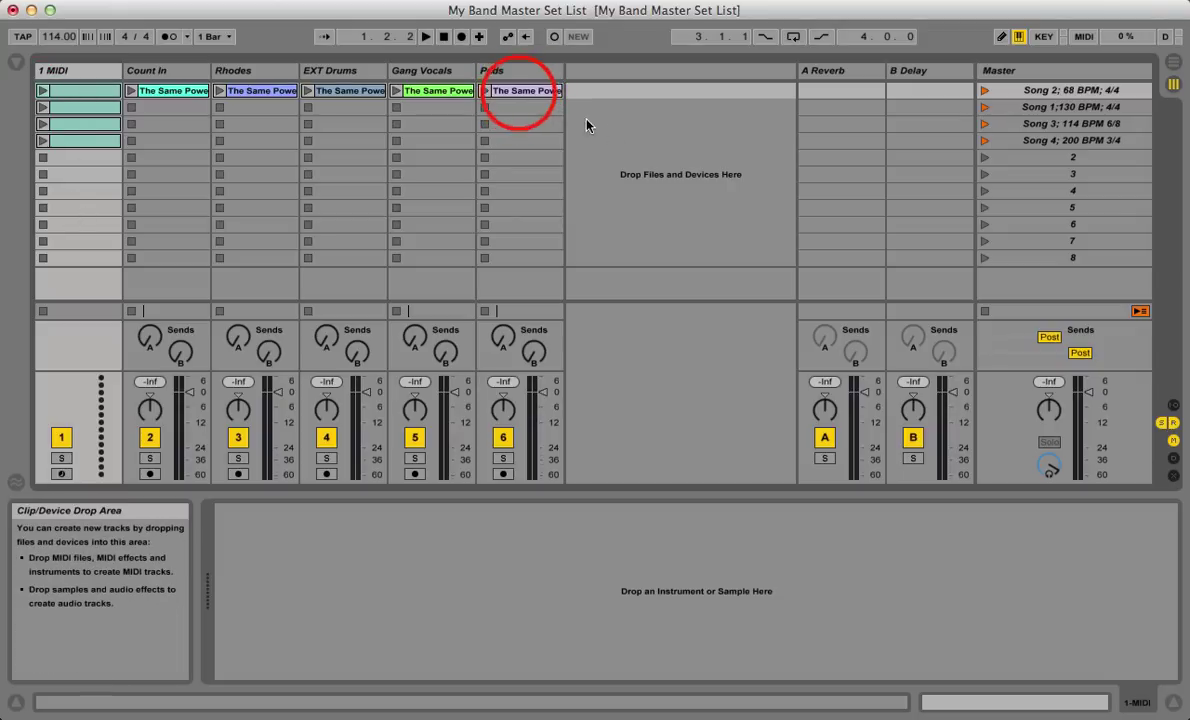
{"action": "left_click", "coordinate": [519, 91]}
{"action": "double_click", "coordinate": [519, 91]}
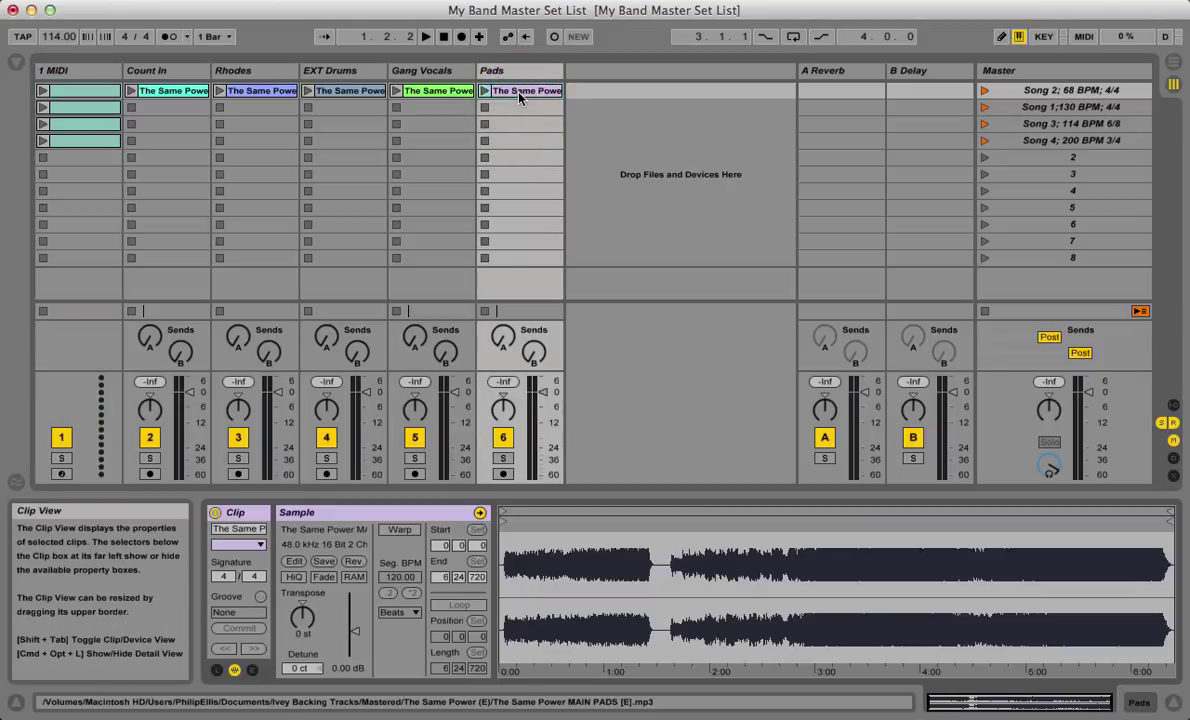
{"action": "left_click", "coordinate": [436, 91]}
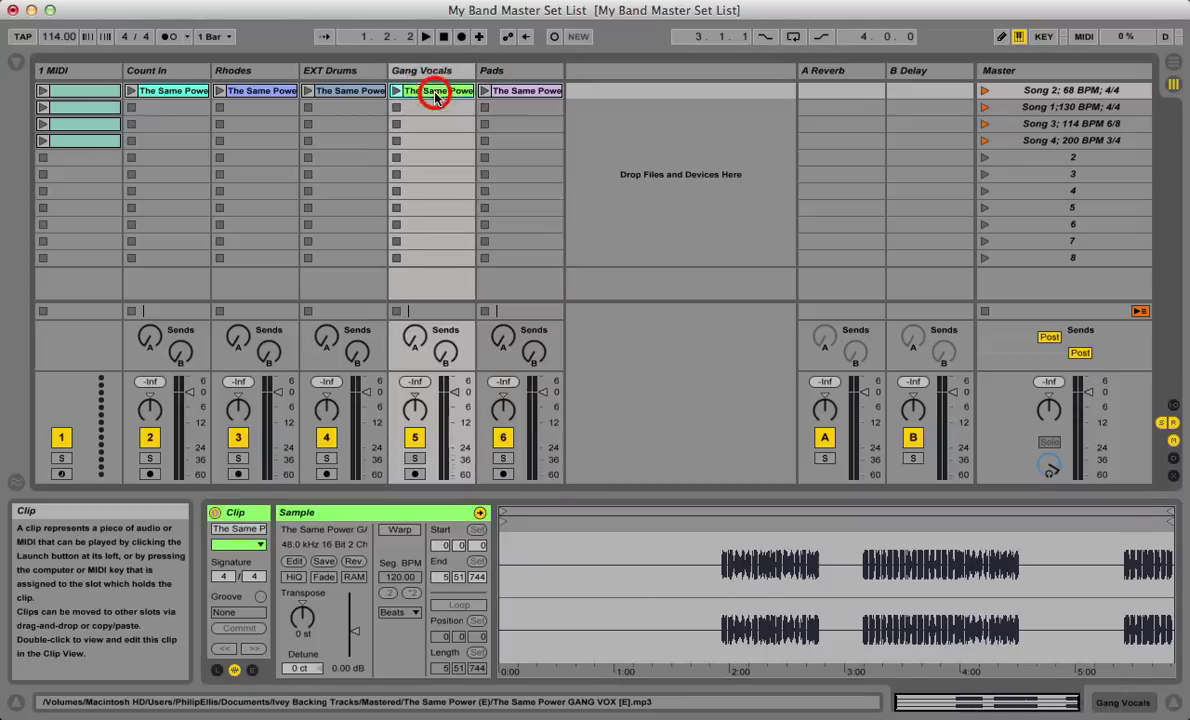
{"action": "left_click", "coordinate": [345, 91]}
{"action": "left_click", "coordinate": [345, 91]}
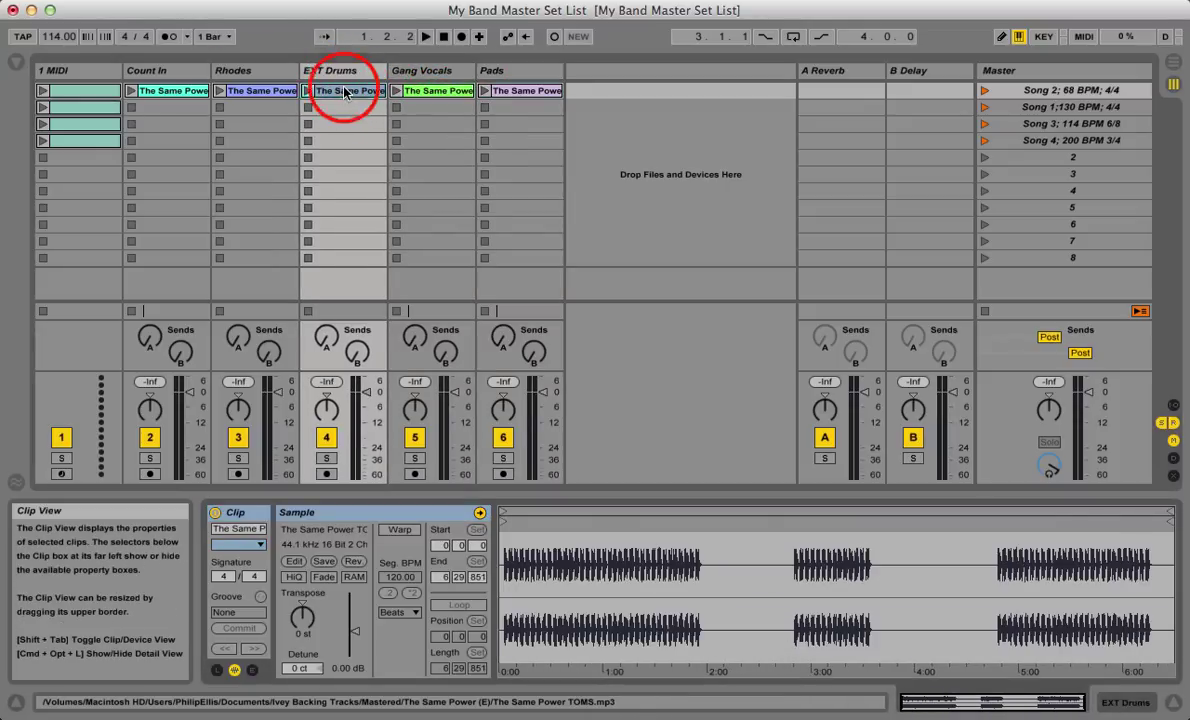
{"action": "left_click", "coordinate": [258, 91]}
{"action": "left_click", "coordinate": [190, 93]}
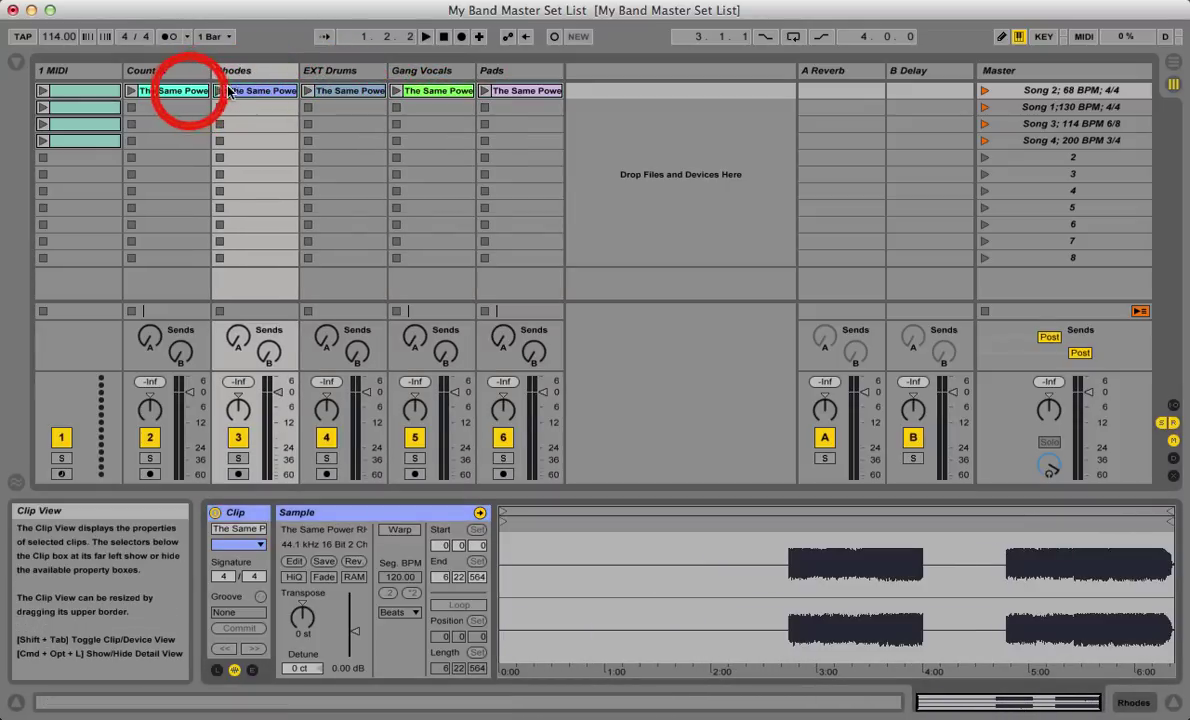
{"action": "left_click", "coordinate": [262, 91]}
{"action": "left_click", "coordinate": [335, 91]}
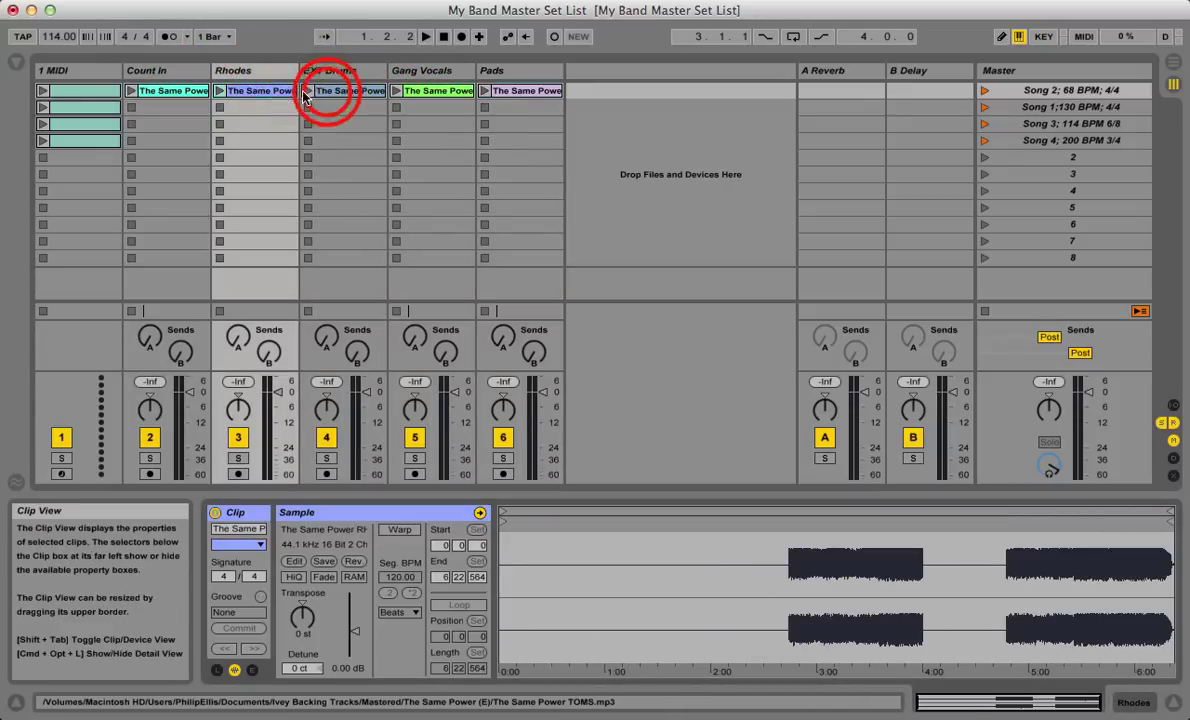
{"action": "left_click", "coordinate": [428, 91]}
{"action": "left_click", "coordinate": [522, 90]}
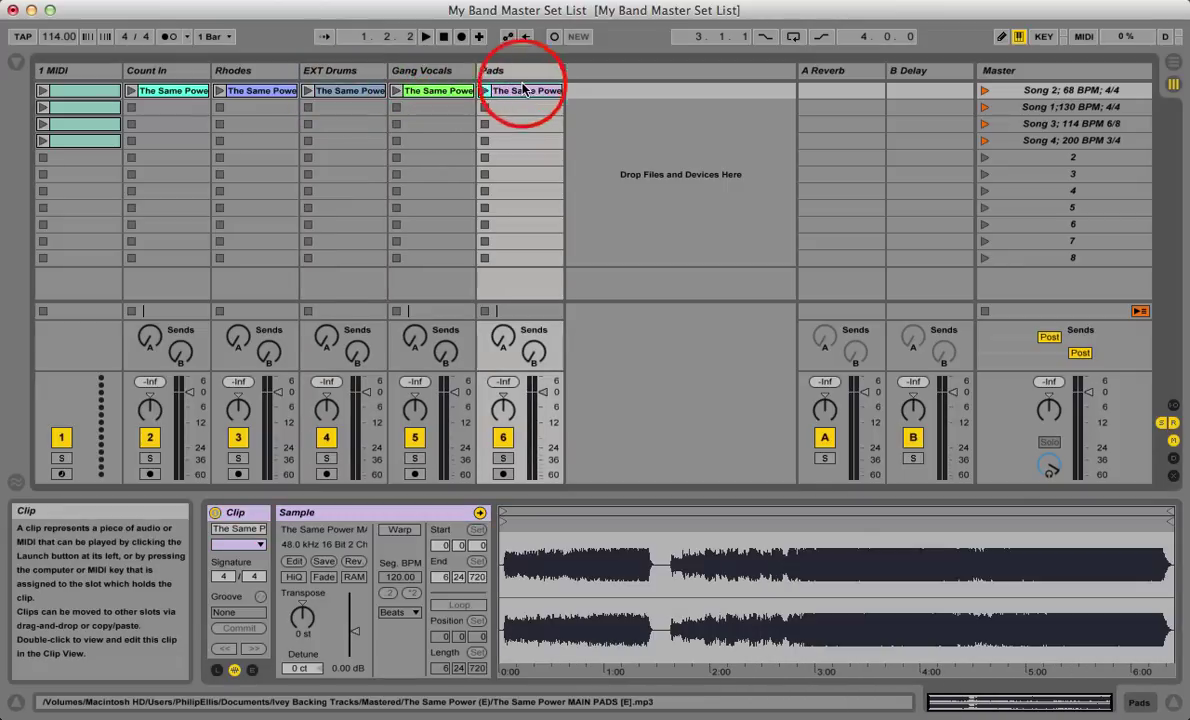
{"action": "left_click", "coordinate": [175, 92]}
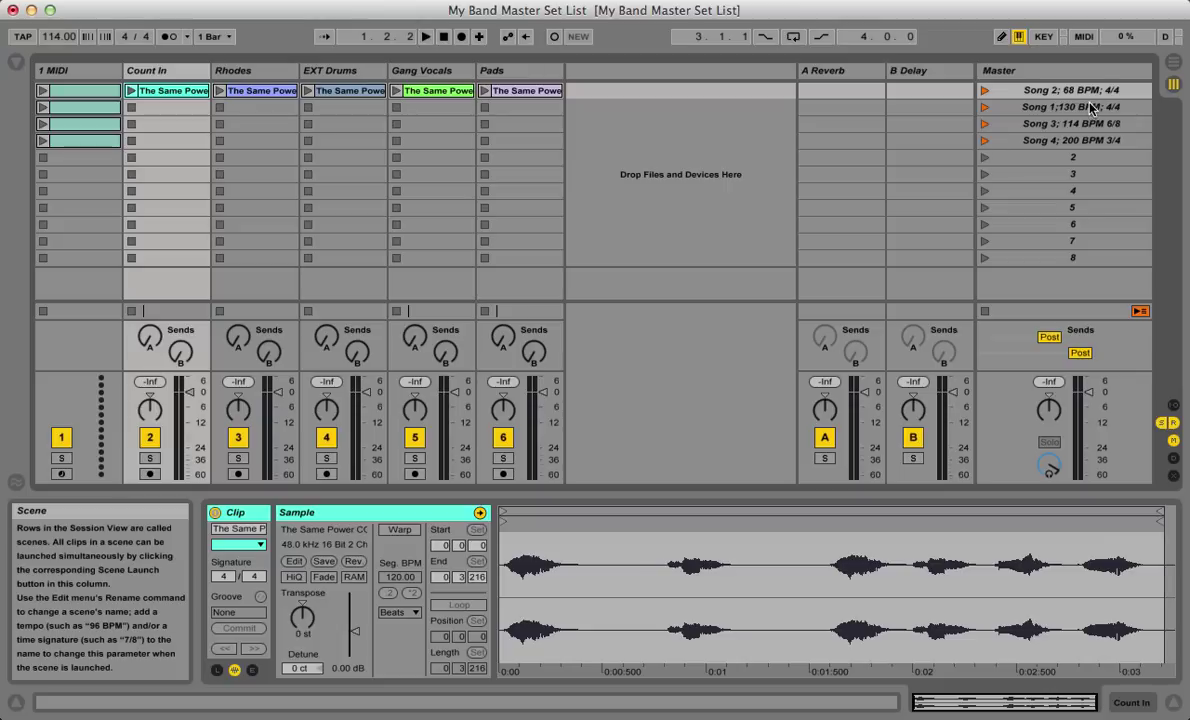
- Set the Song 2 scene's launch tempo to 76 BPM
{"action": "left_click", "coordinate": [1060, 92]}
{"action": "right_click", "coordinate": [1062, 95]}
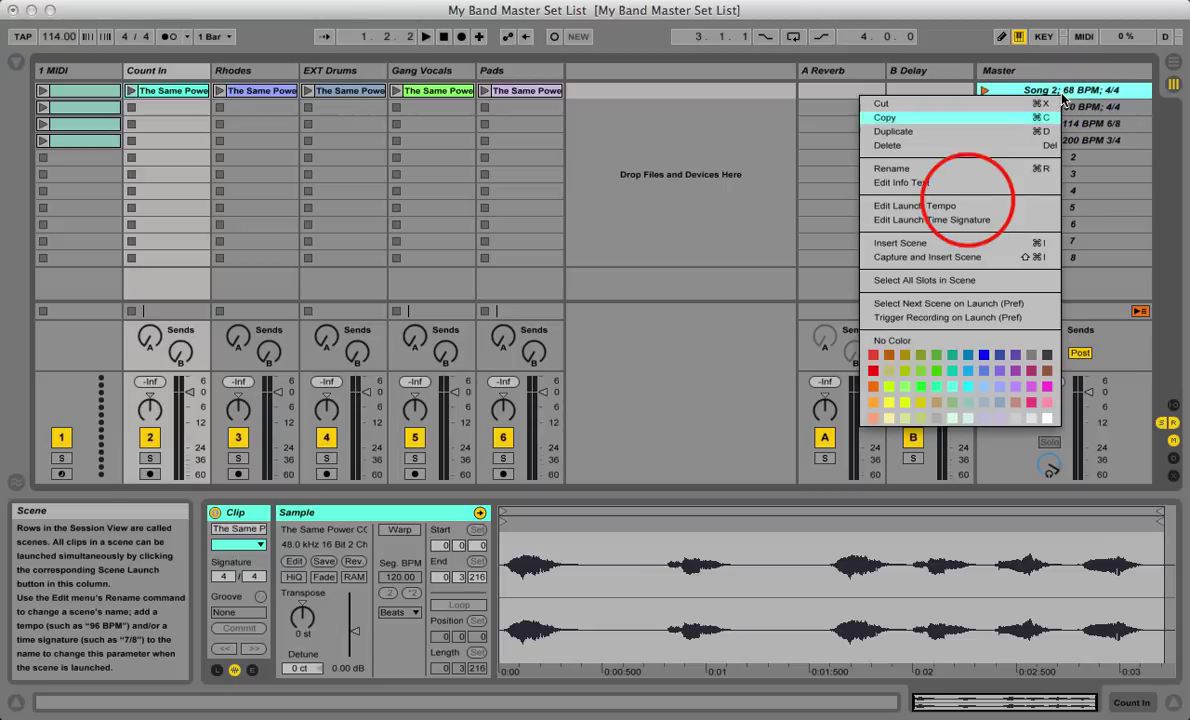
{"action": "left_click", "coordinate": [968, 205]}
{"action": "type", "text": "76"}
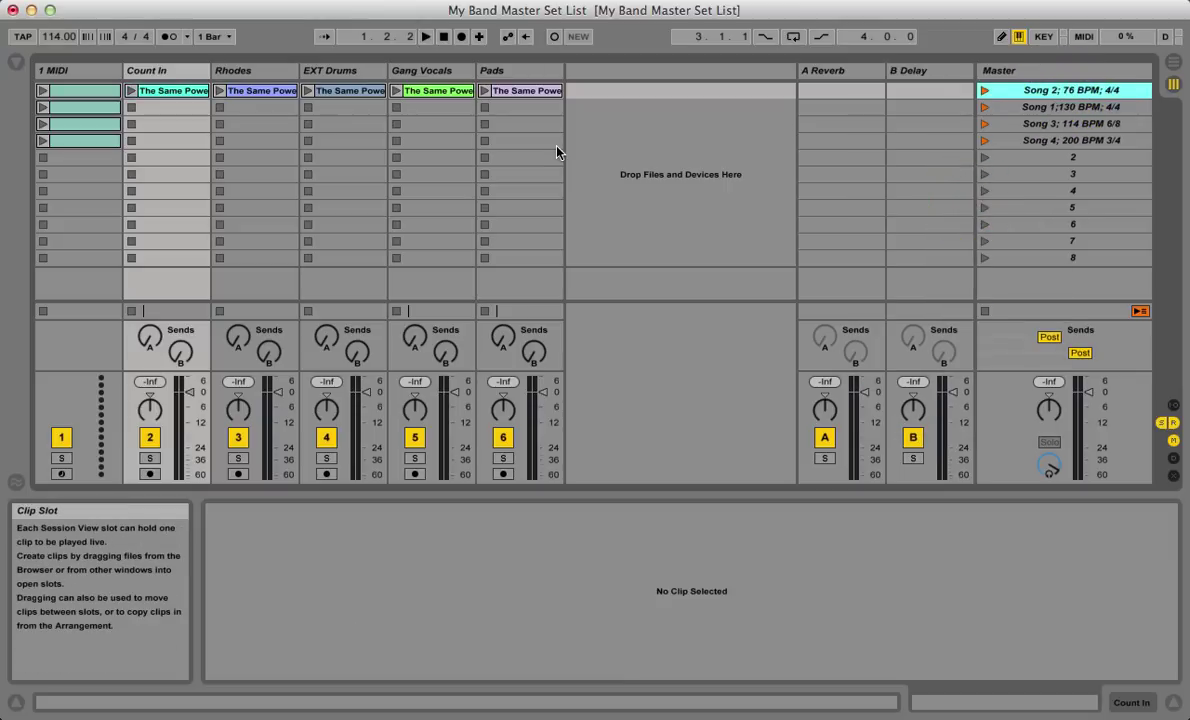
- Inspect the Pads, Gang Vocals, EXT Drums, Rhodes and Count In clips, then enable the metronome
{"action": "left_click", "coordinate": [540, 92]}
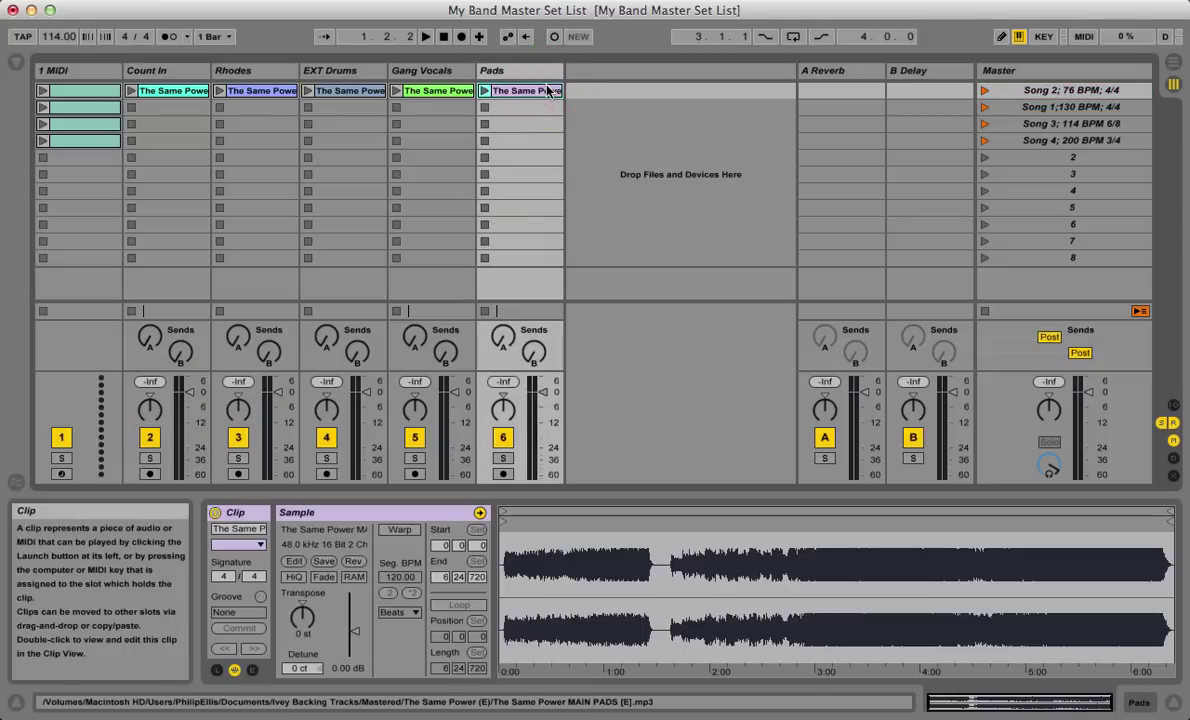
{"action": "left_click", "coordinate": [428, 93]}
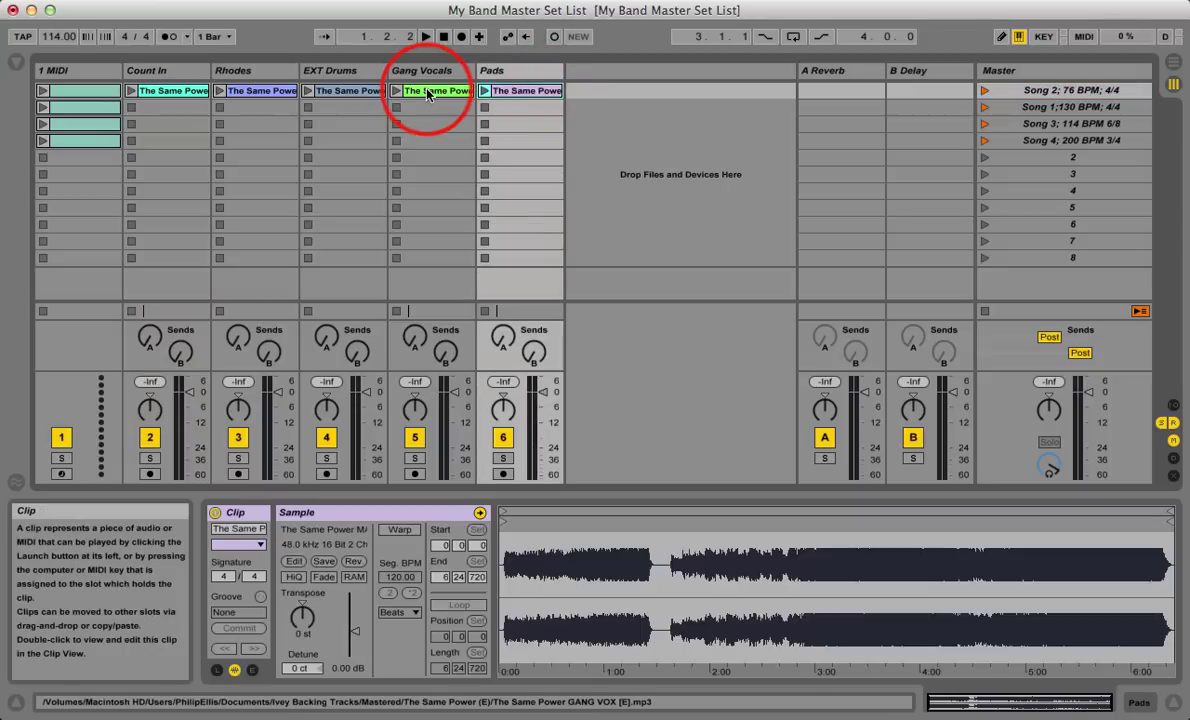
{"action": "left_click", "coordinate": [338, 93]}
{"action": "left_click", "coordinate": [263, 93]}
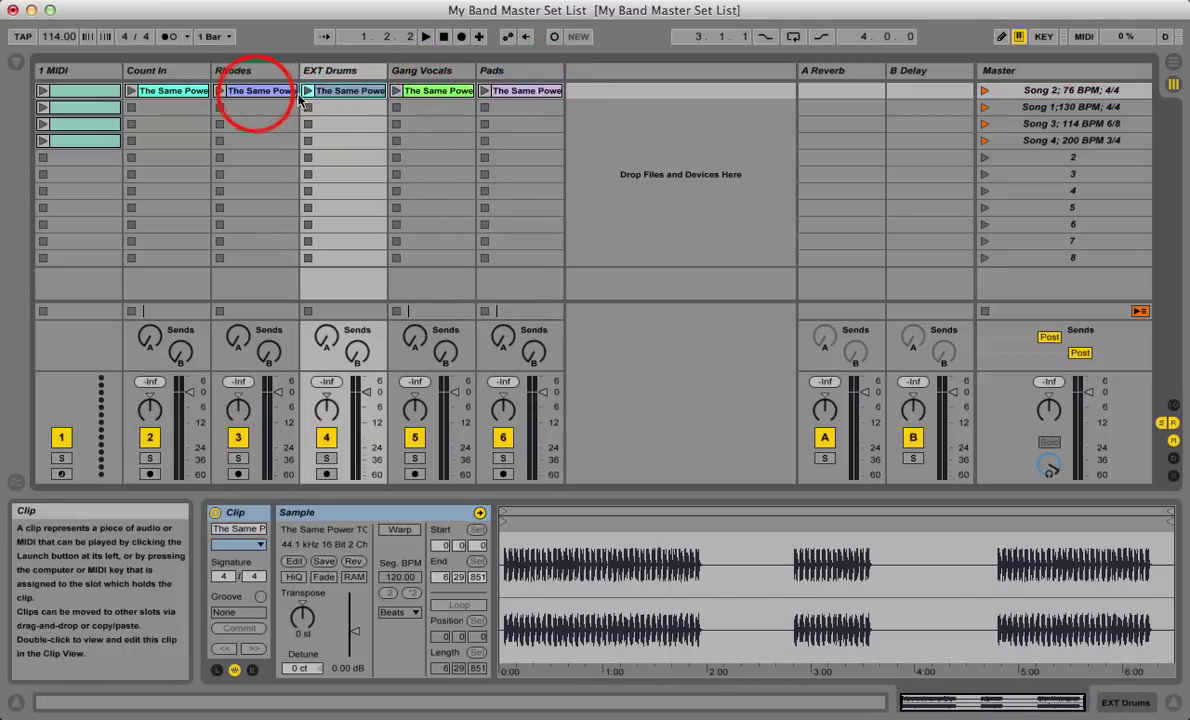
{"action": "left_click", "coordinate": [178, 92]}
{"action": "left_click", "coordinate": [170, 37]}
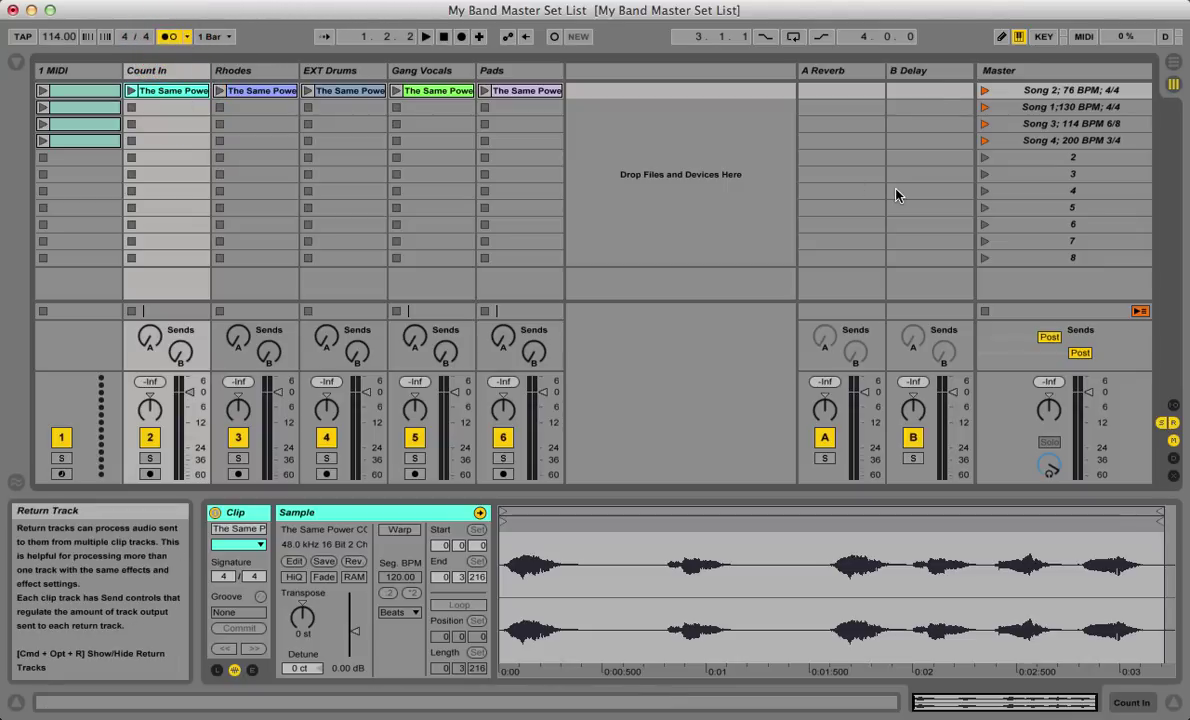
- Play Song 2 at 76 BPM at lower system volume, relaunch it, then show EXT Drums' waveform
{"action": "left_click", "coordinate": [985, 91]}
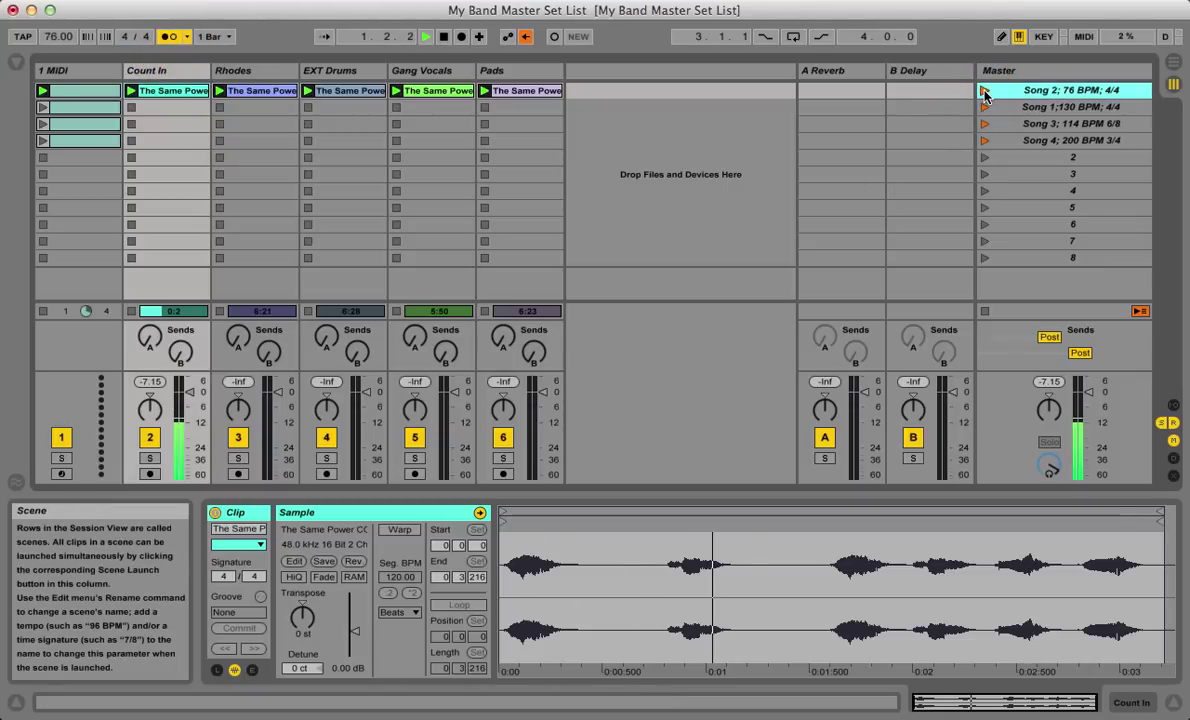
{"action": "key", "text": "XF86AudioLowerVolume"}
{"action": "key", "text": "XF86AudioLowerVolume"}
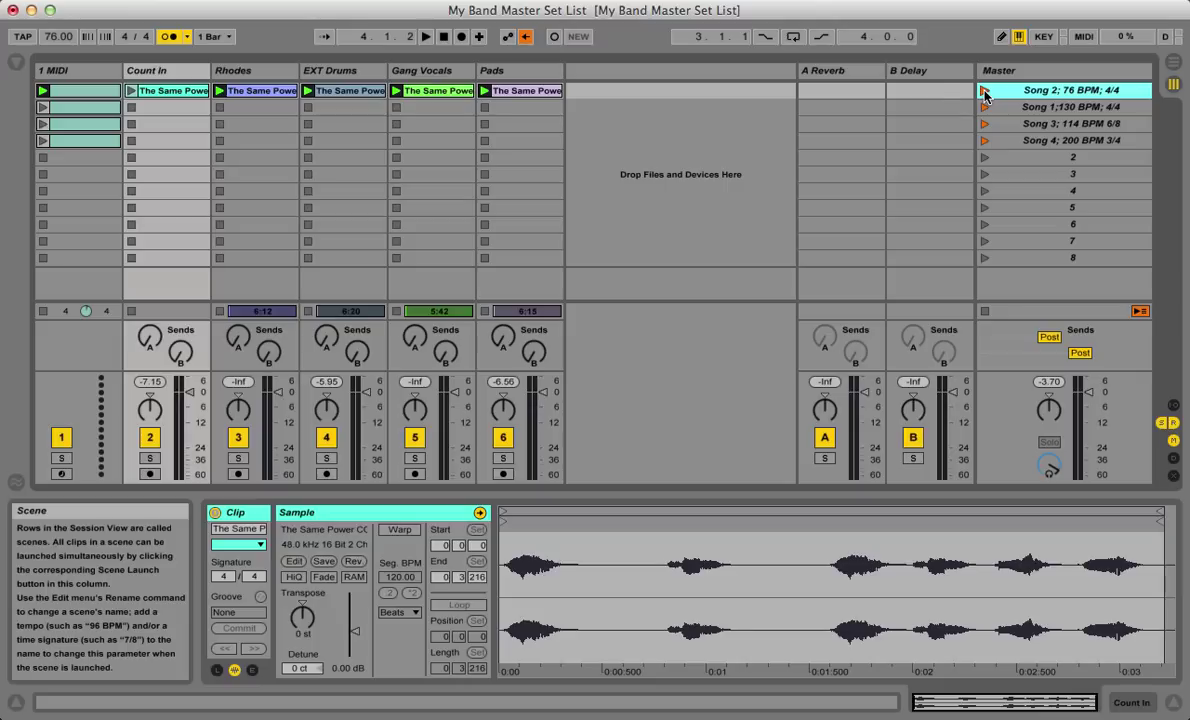
{"action": "left_click", "coordinate": [985, 91]}
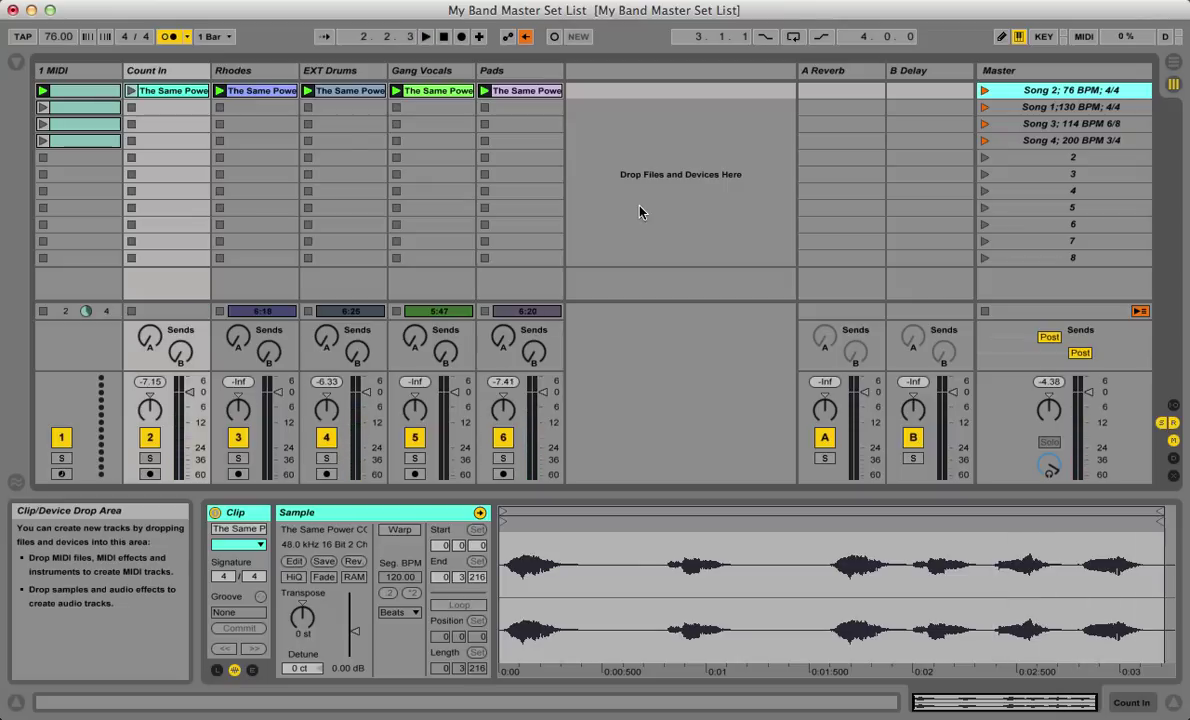
{"action": "left_click", "coordinate": [344, 93]}
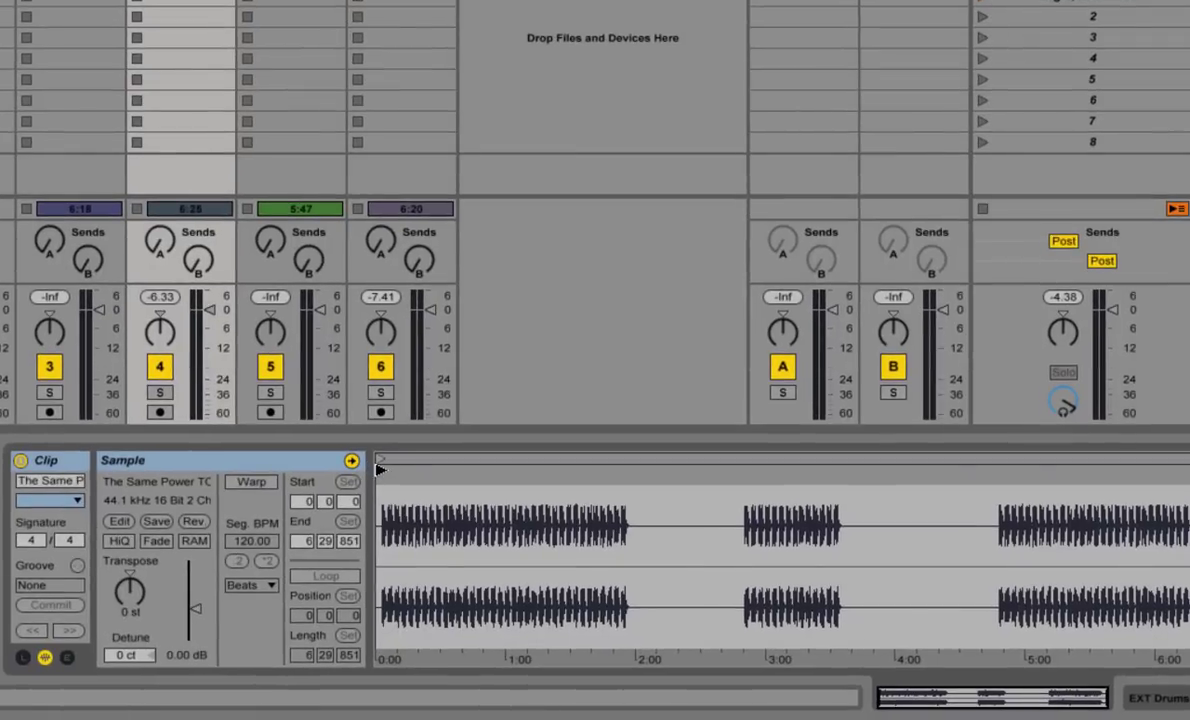
- Zoom to the waveform's first 20 seconds and drag the EXT Drums start marker to 0.0.32
{"action": "left_click_drag", "start_coordinate": [1118, 704], "coordinate": [888, 697]}
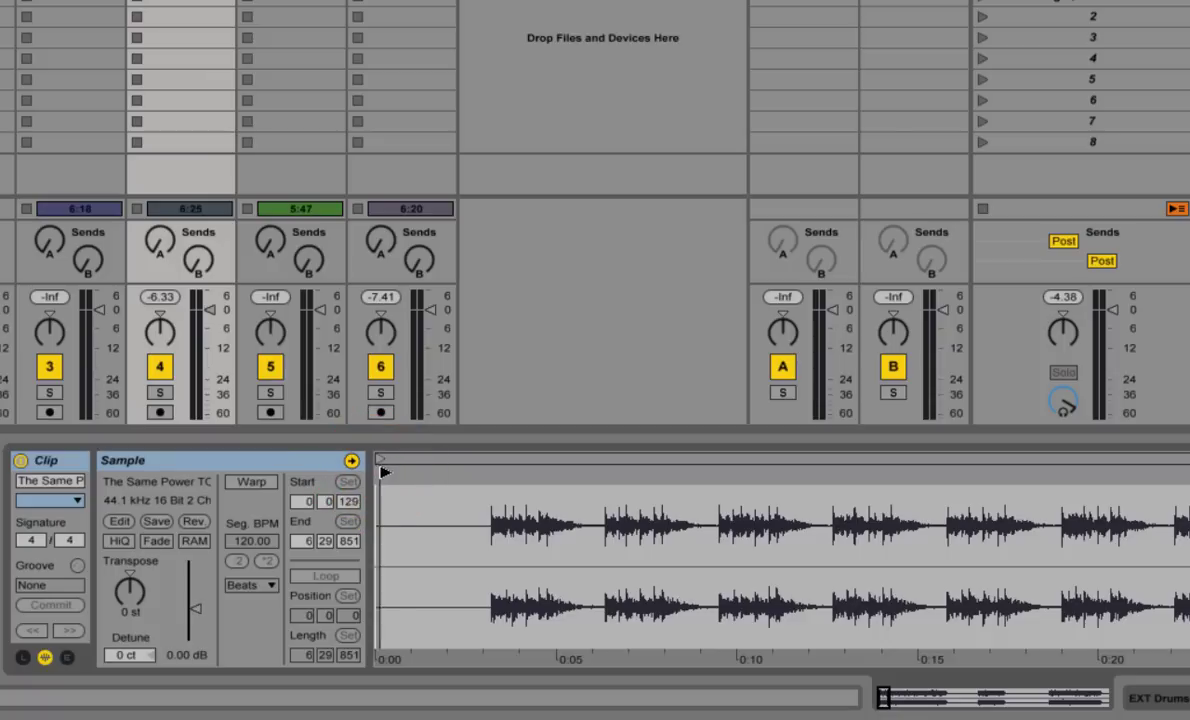
{"action": "left_click_drag", "start_coordinate": [385, 472], "coordinate": [372, 468]}
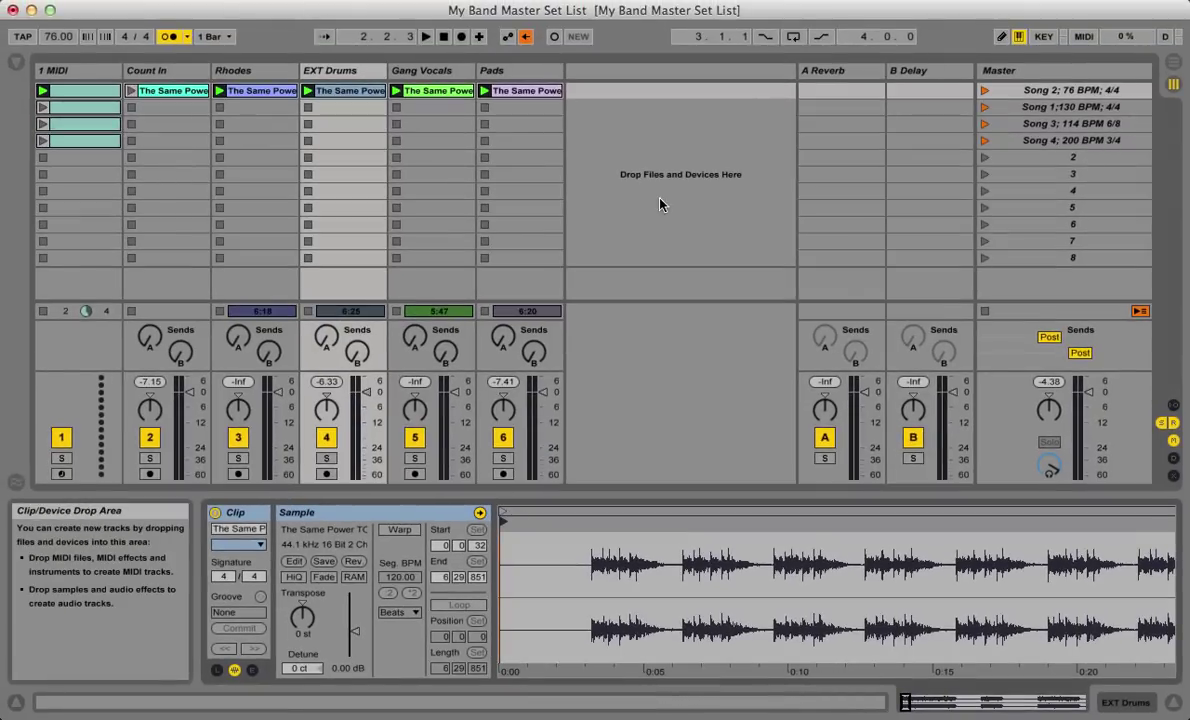
- Play the Song 2 scene, stop and relaunch it, then skip further into the song to check alignment
{"action": "left_click", "coordinate": [984, 91]}
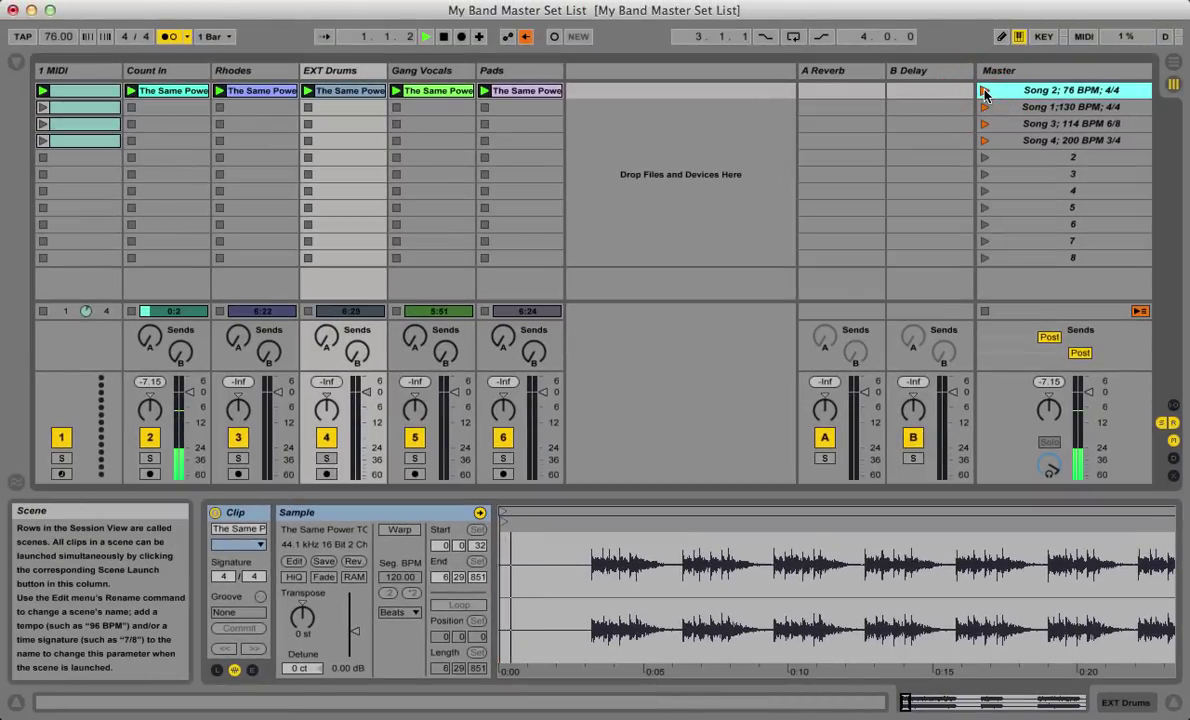
{"action": "key", "text": "XF86AudioLowerVolume"}
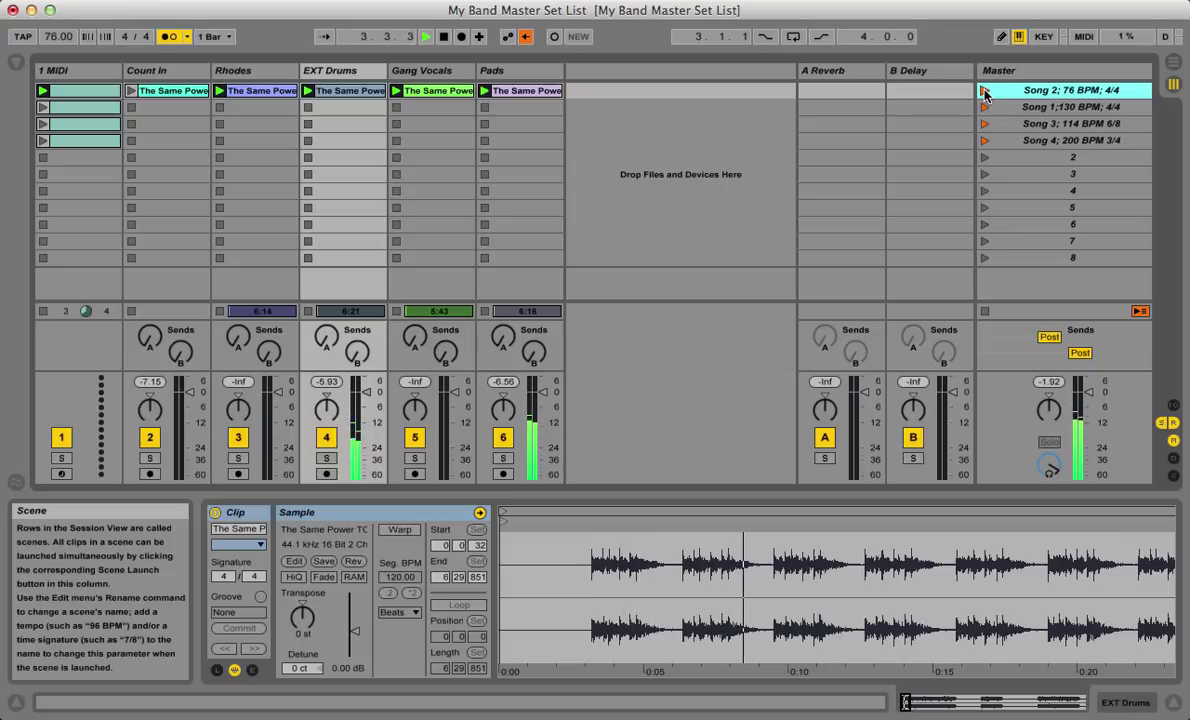
{"action": "key", "text": "space"}
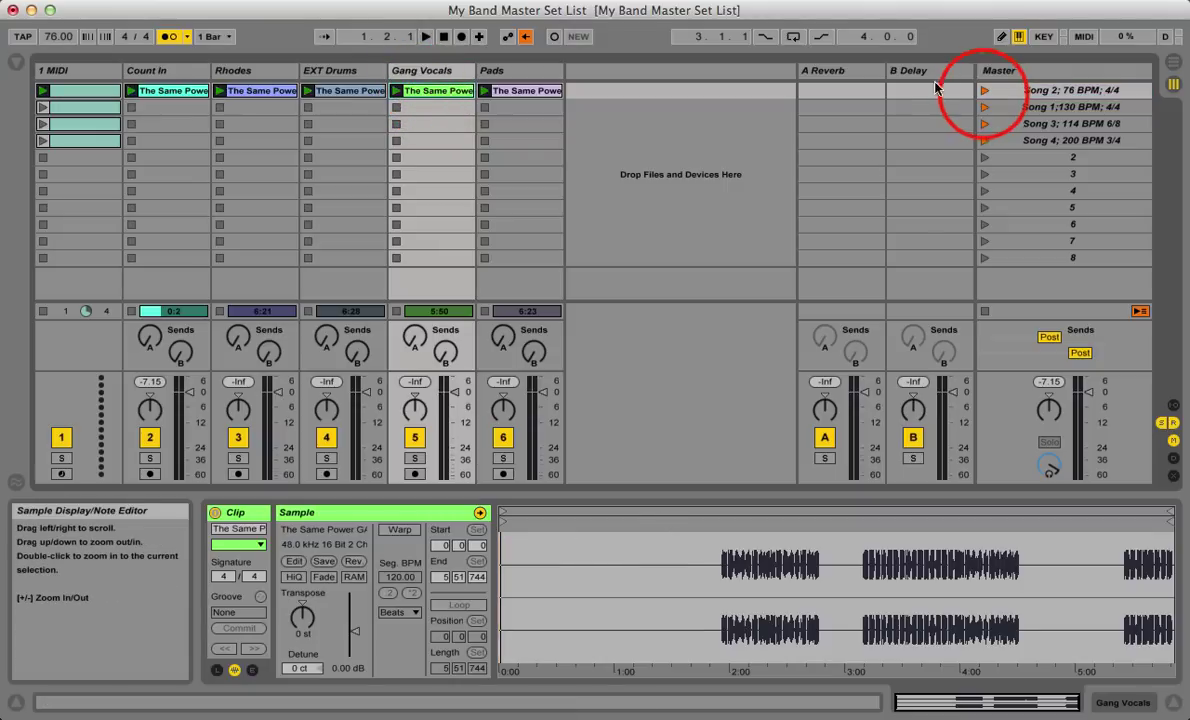
{"action": "left_click", "coordinate": [984, 90]}
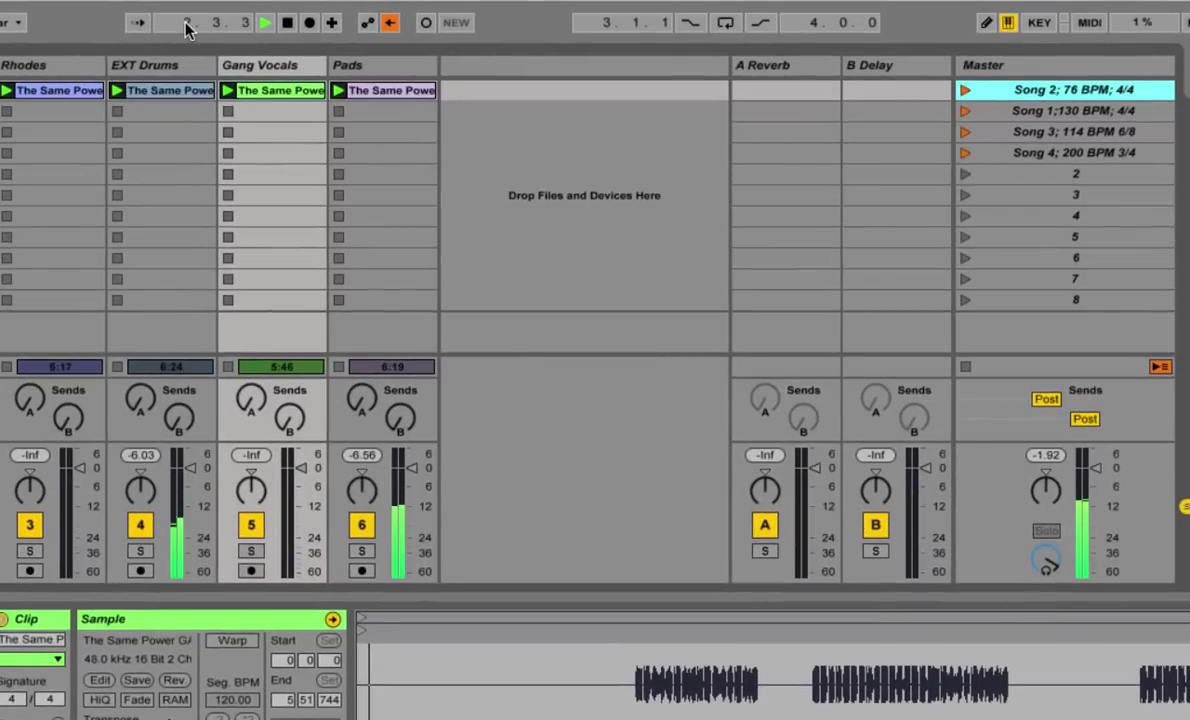
{"action": "left_click_drag", "start_coordinate": [185, 28], "coordinate": [184, 26]}
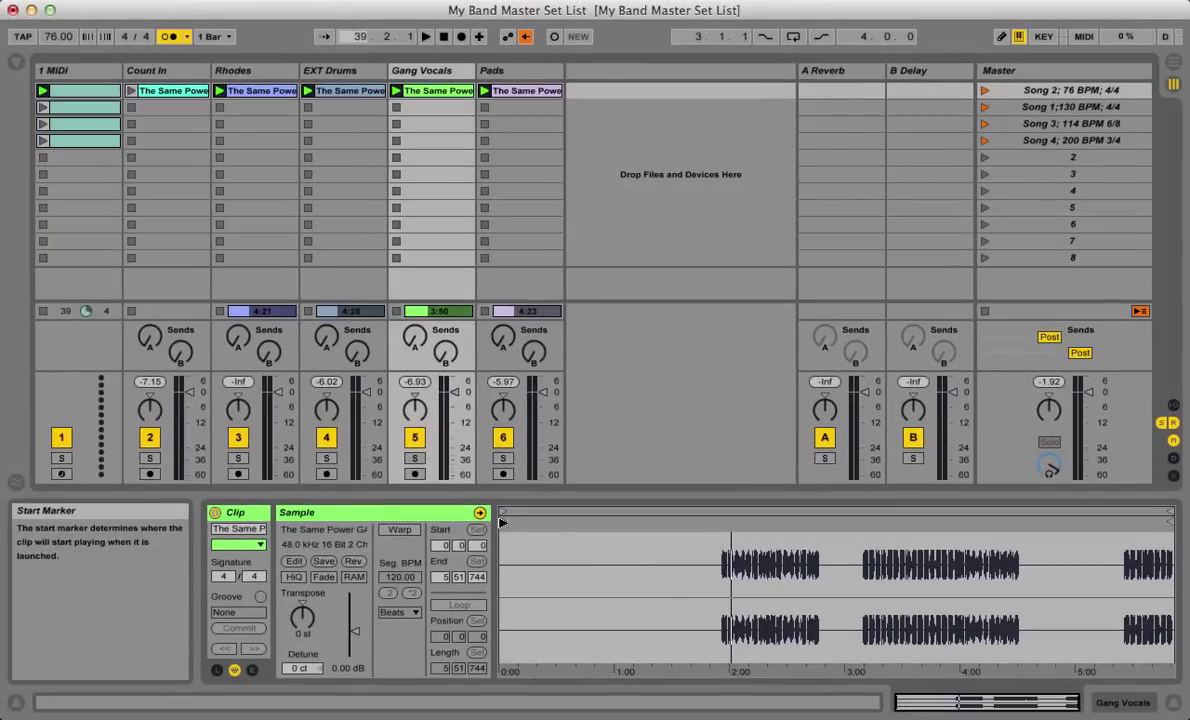
- Zoom into the Gang Vocals waveform's opening and set its start point to 0.0.261
{"action": "left_click", "coordinate": [1080, 704]}
{"action": "left_click_drag", "start_coordinate": [1080, 704], "coordinate": [905, 702]}
{"action": "left_click", "coordinate": [517, 535]}
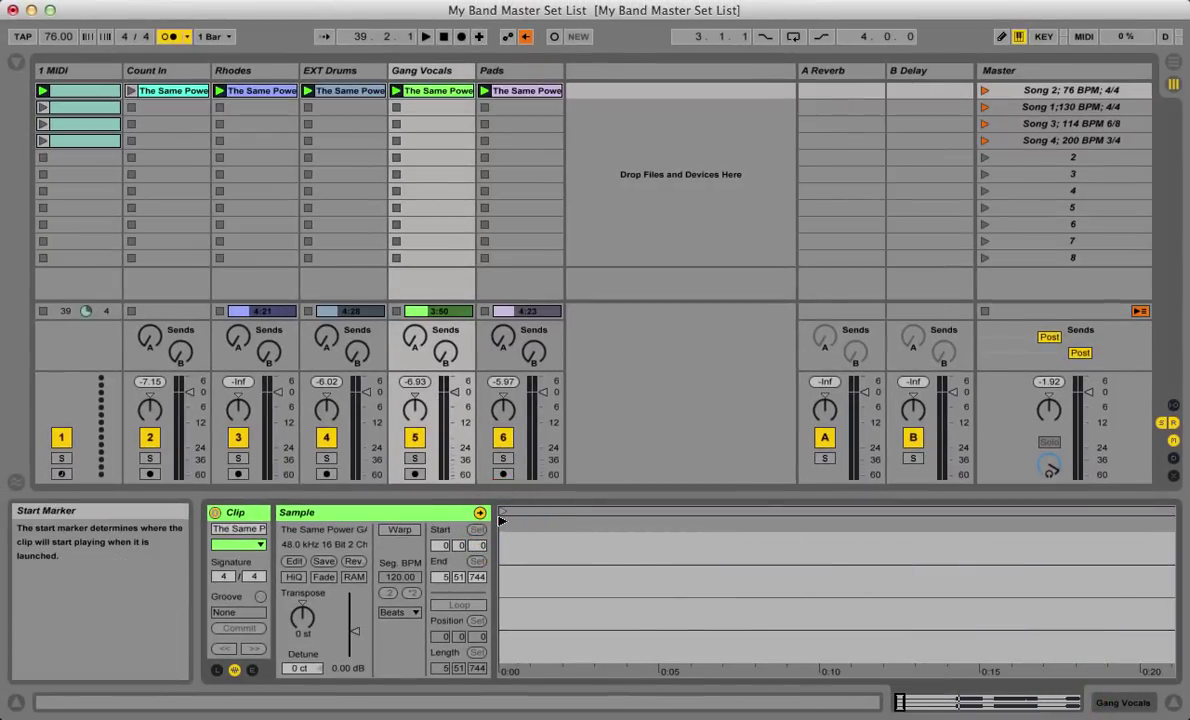
{"action": "left_click_drag", "start_coordinate": [501, 520], "coordinate": [502, 520]}
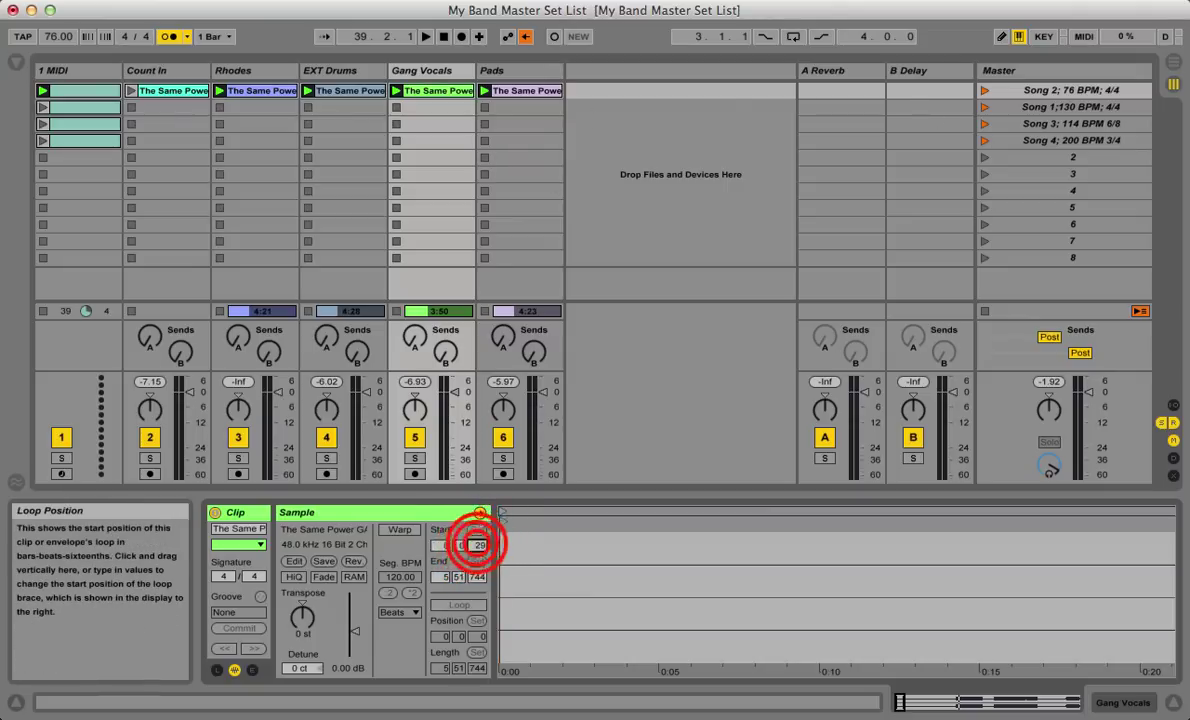
{"action": "left_click", "coordinate": [477, 545]}
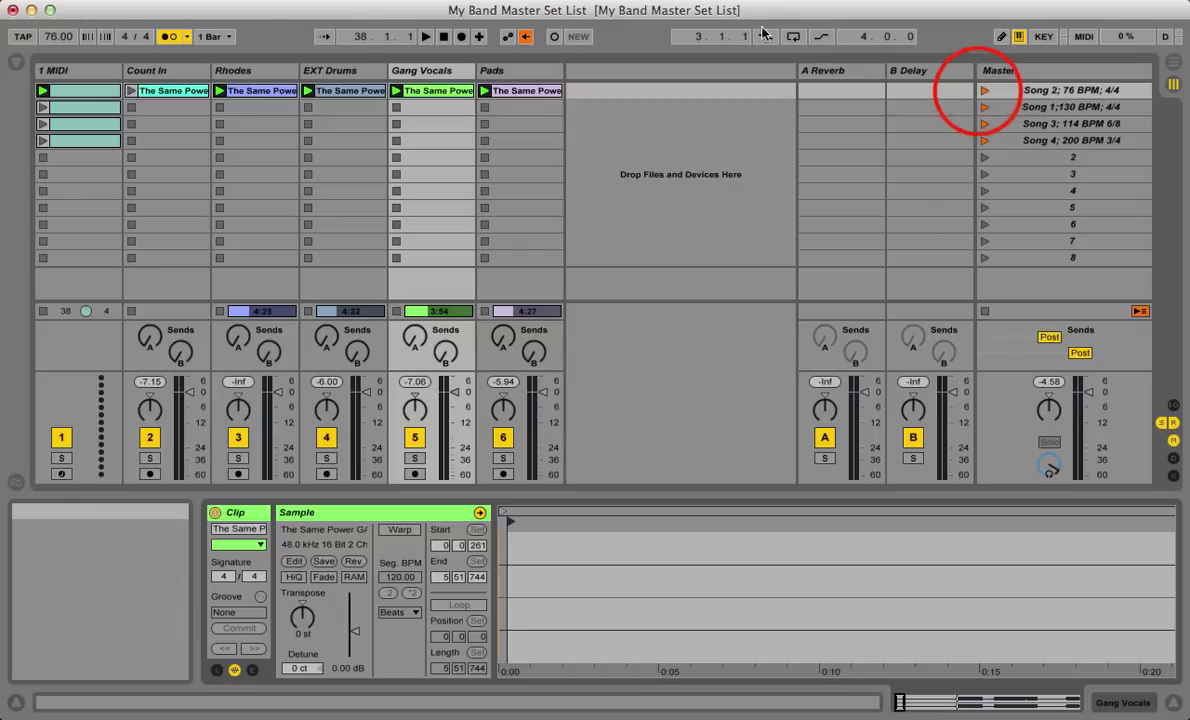
- Launch Song 2, skip ahead in the song, and stop playback to check the new start
{"action": "left_click", "coordinate": [982, 91]}
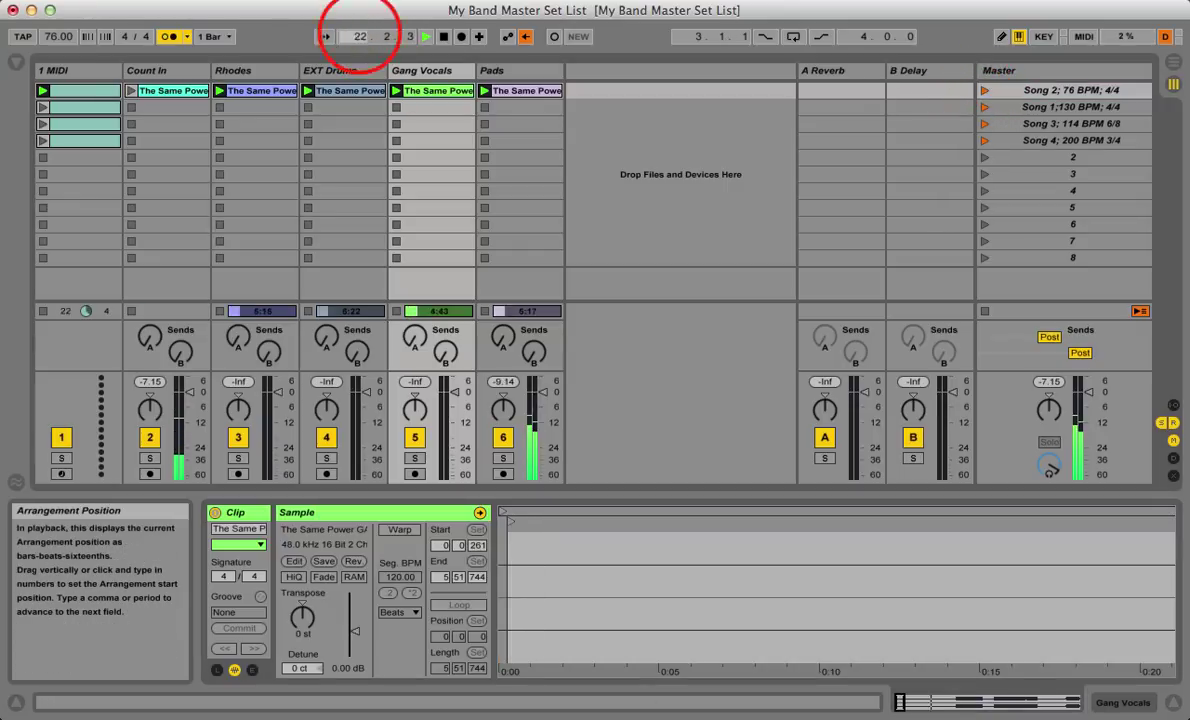
{"action": "left_click_drag", "start_coordinate": [362, 37], "coordinate": [362, 90]}
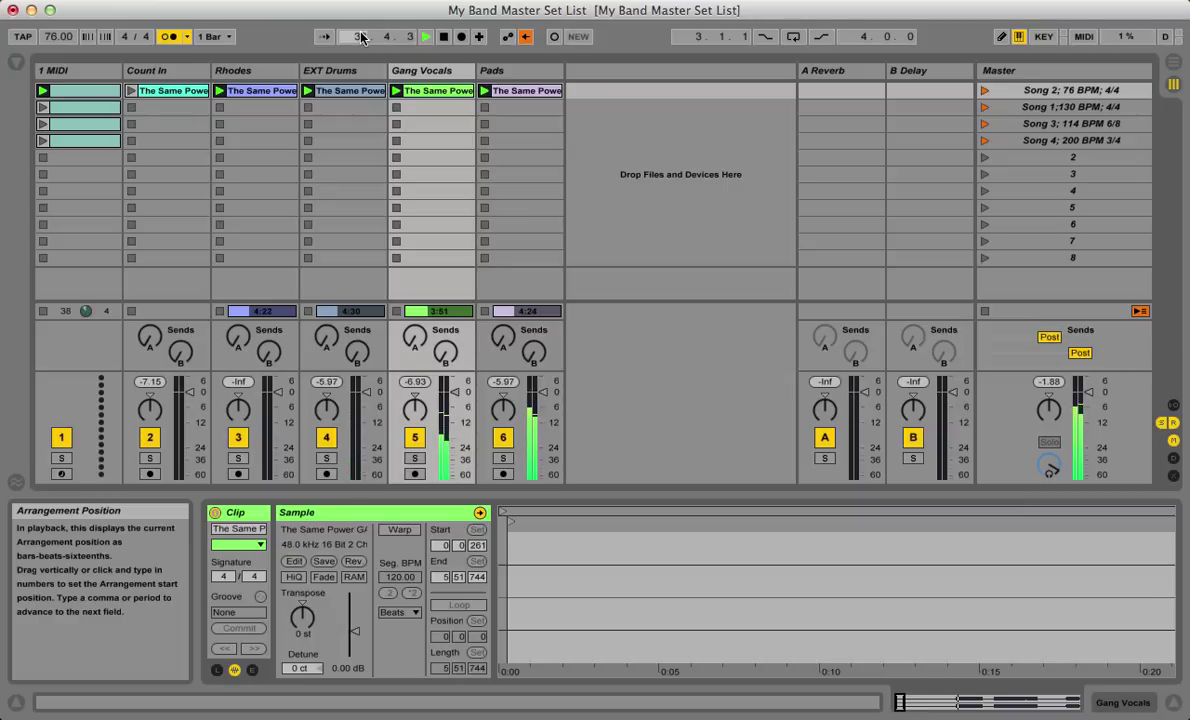
{"action": "key", "text": "space"}
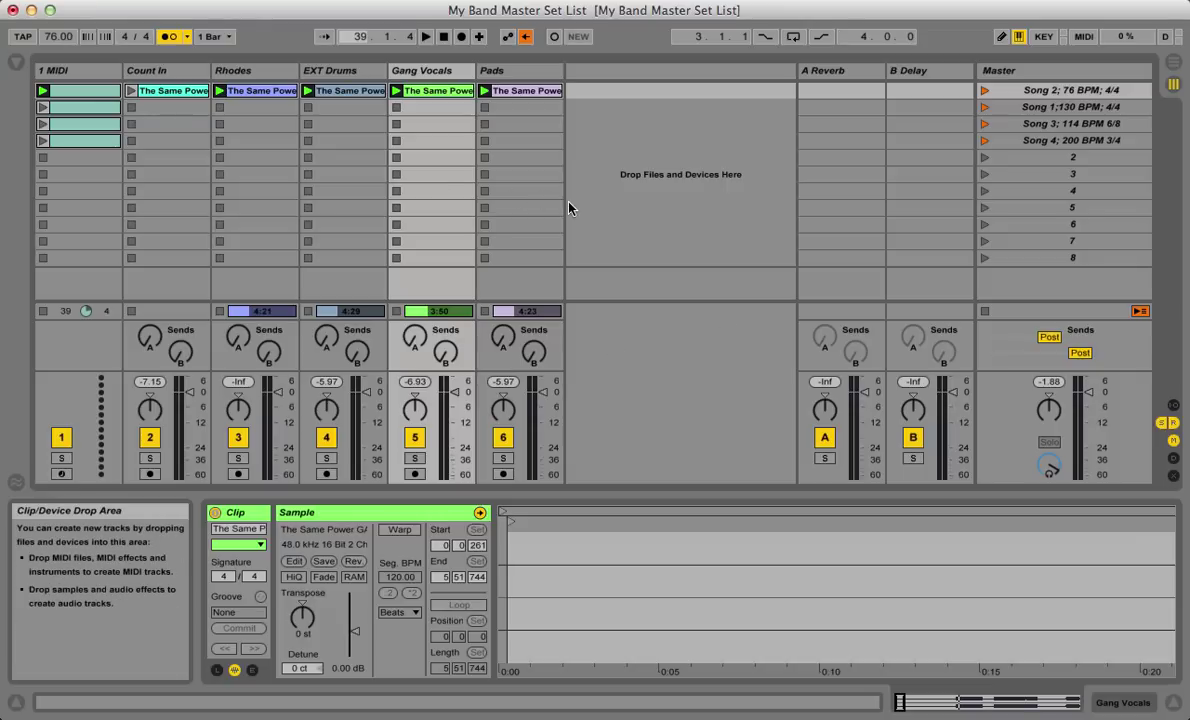
- Inspect the Rhodes clip, then select the empty Song 4 slots and the Count In track
{"action": "left_click", "coordinate": [262, 91]}
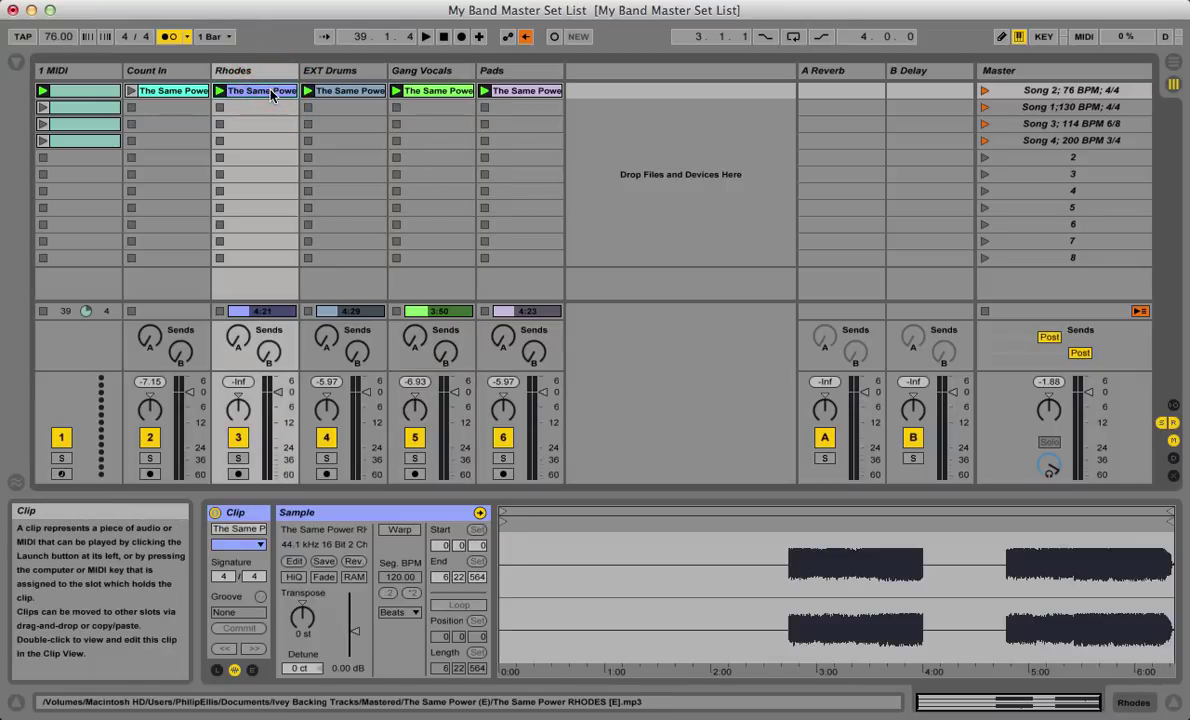
{"action": "left_click", "coordinate": [315, 140]}
{"action": "left_click", "coordinate": [260, 140]}
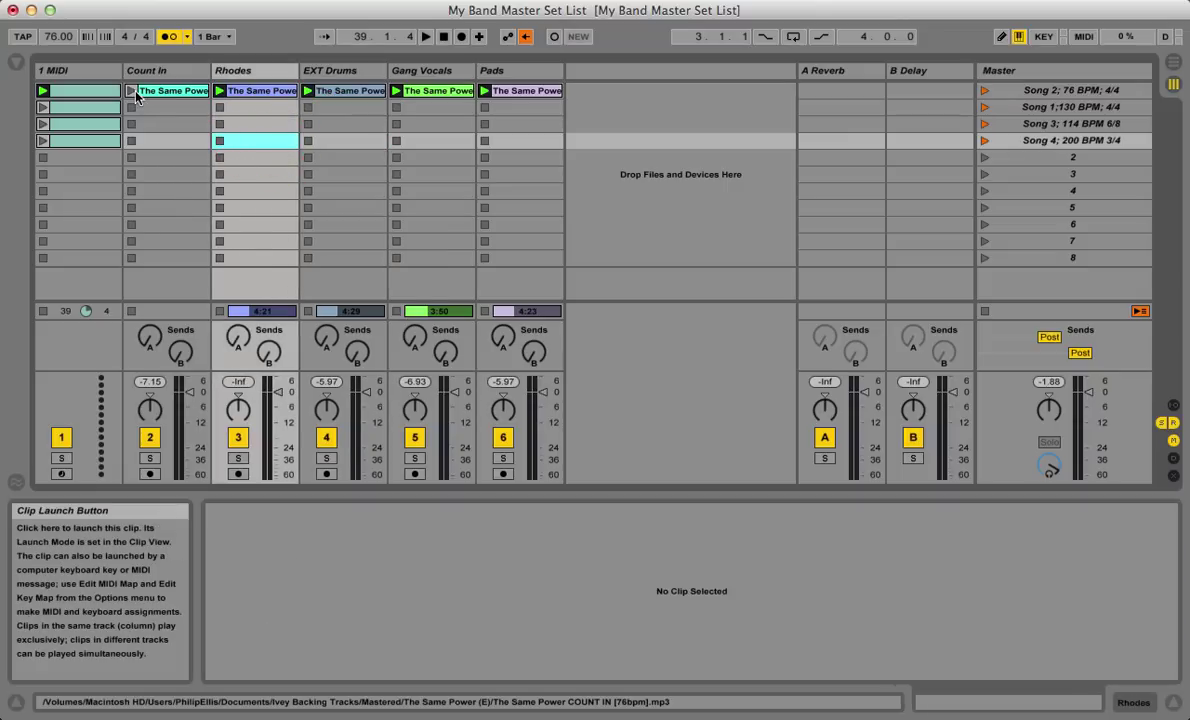
{"action": "left_click", "coordinate": [156, 78]}
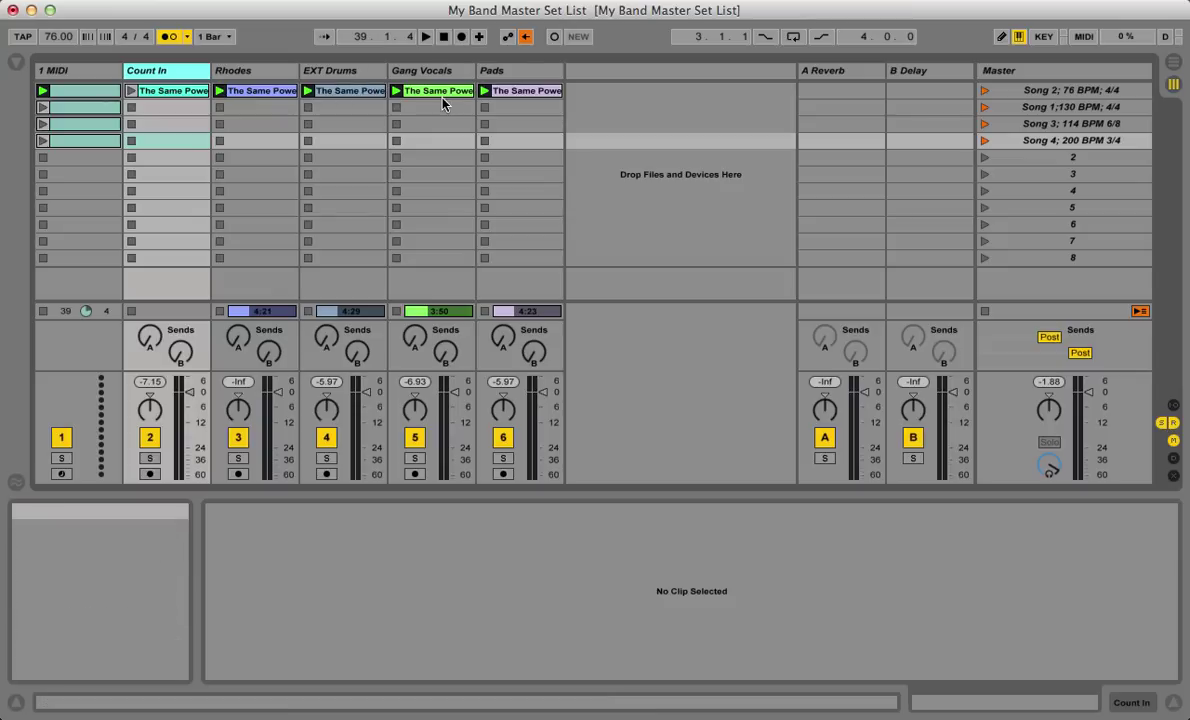
- View the Pads clip's waveform, deselect it, and select the Song 2; 76 BPM; 4/4 scene
{"action": "left_click", "coordinate": [527, 91]}
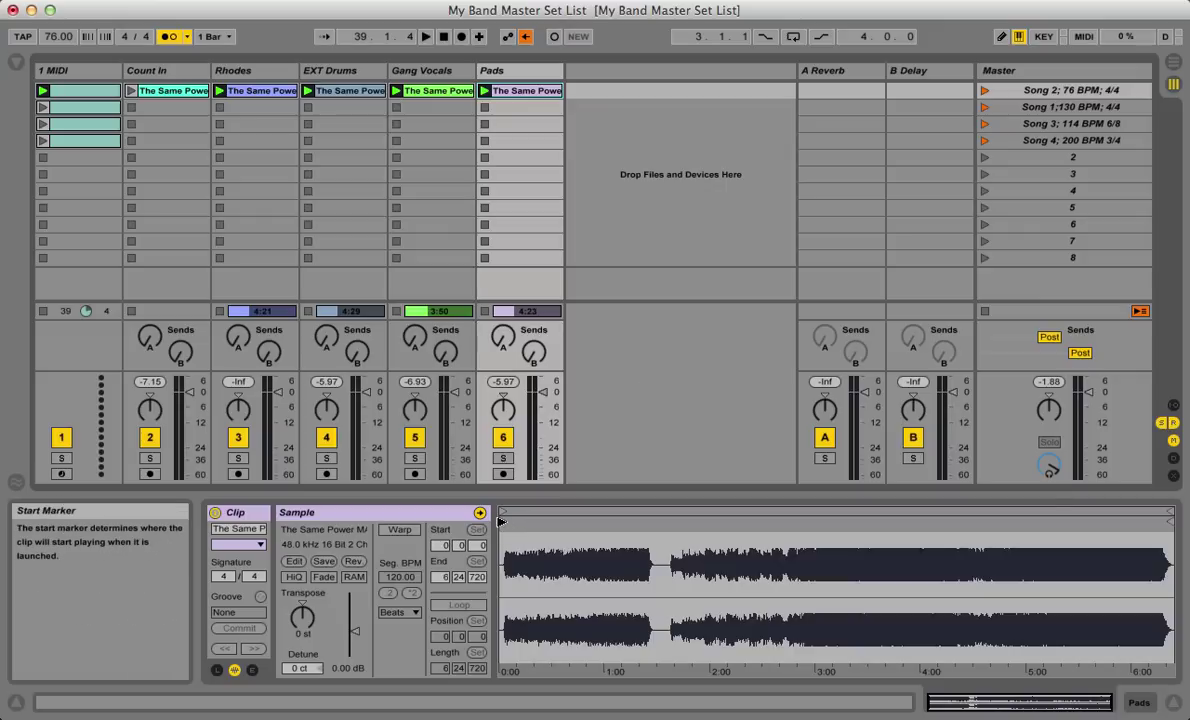
{"action": "left_click", "coordinate": [648, 138]}
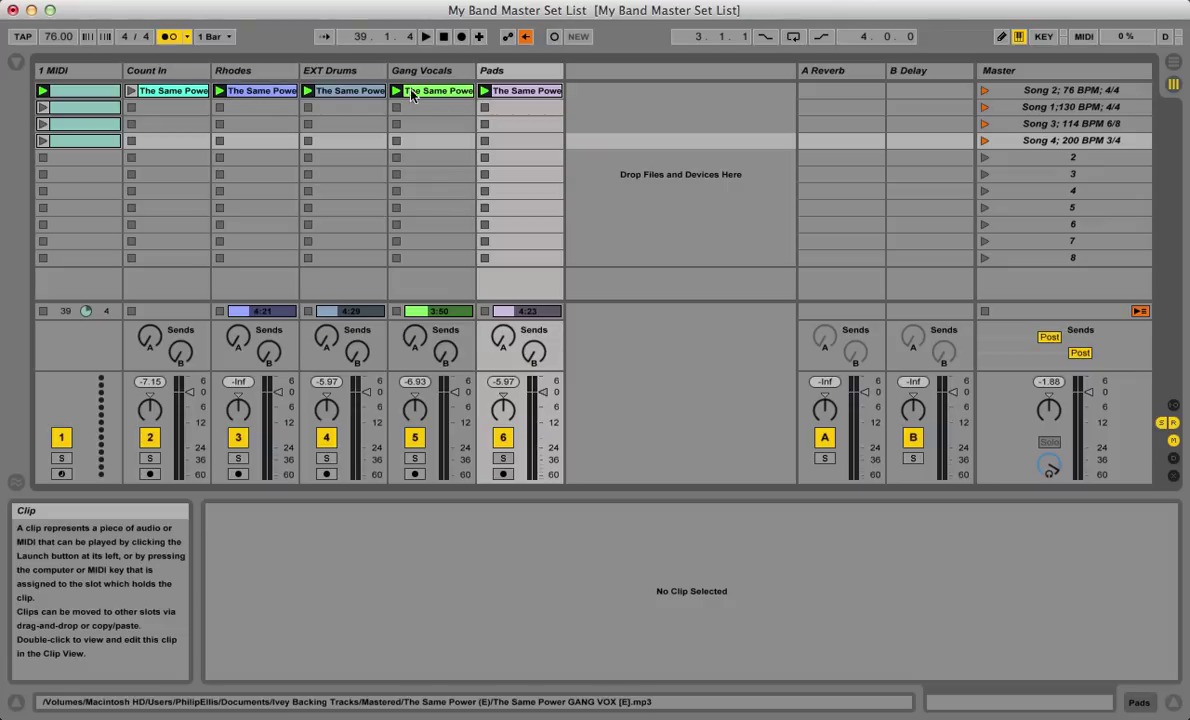
{"action": "left_click", "coordinate": [1023, 93]}
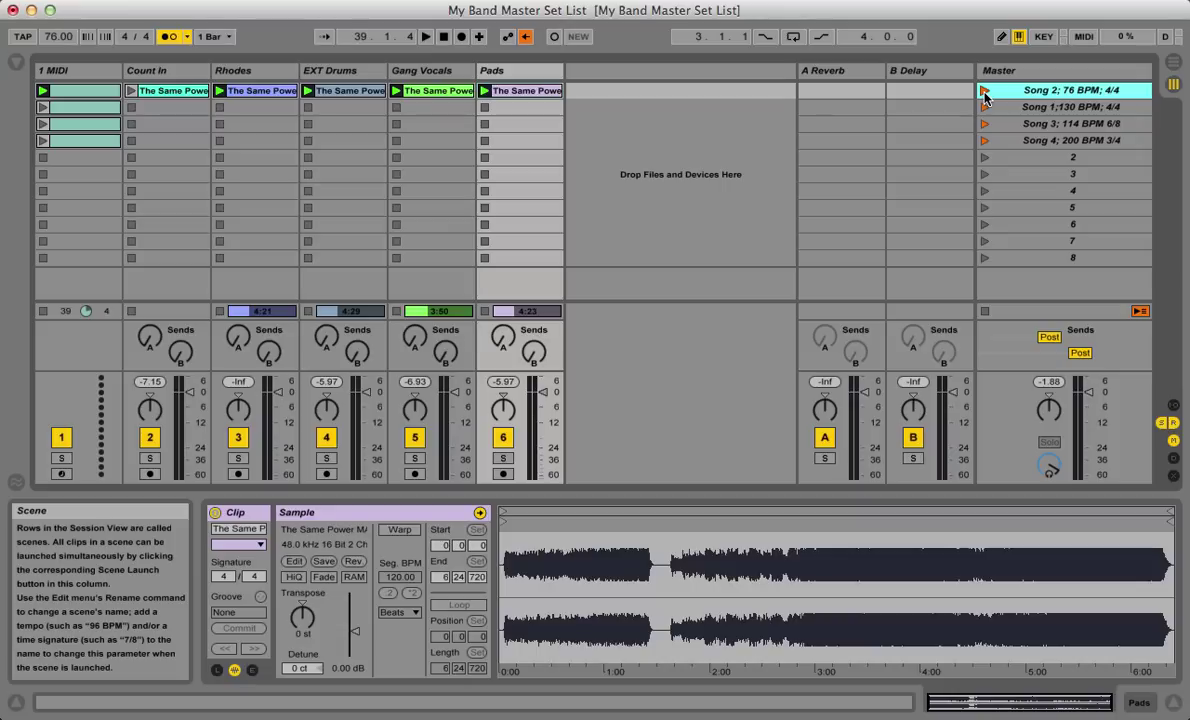
- Launch the Song 2 scene and show the Gang Vocals clip's details
{"action": "left_click", "coordinate": [984, 92]}
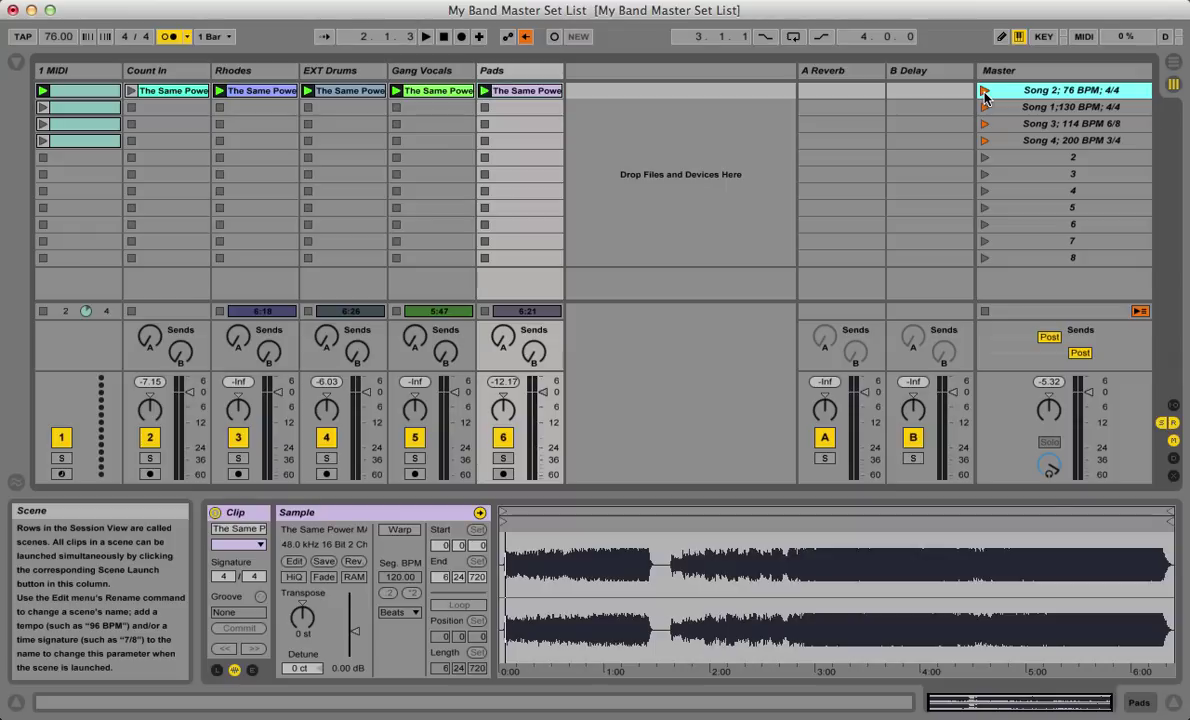
{"action": "key", "text": "Left"}
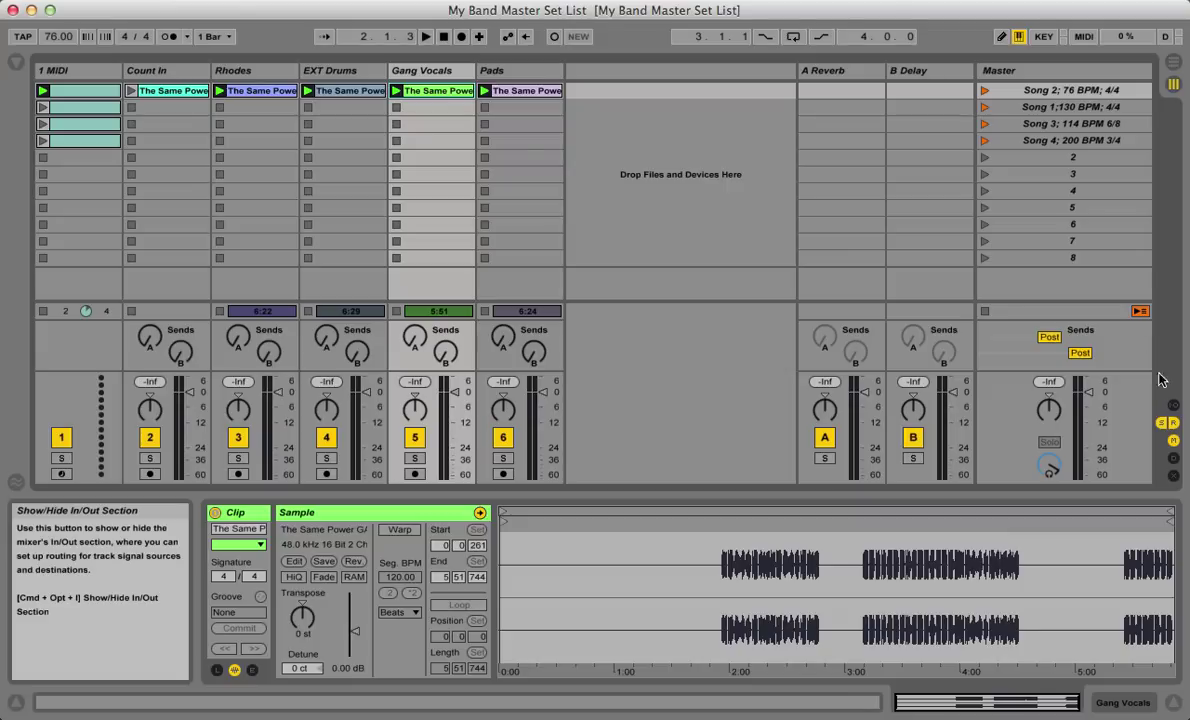
- Show the In/Out section and route the Count In track to Ext. Out channel 1
{"action": "left_click", "coordinate": [1174, 405]}
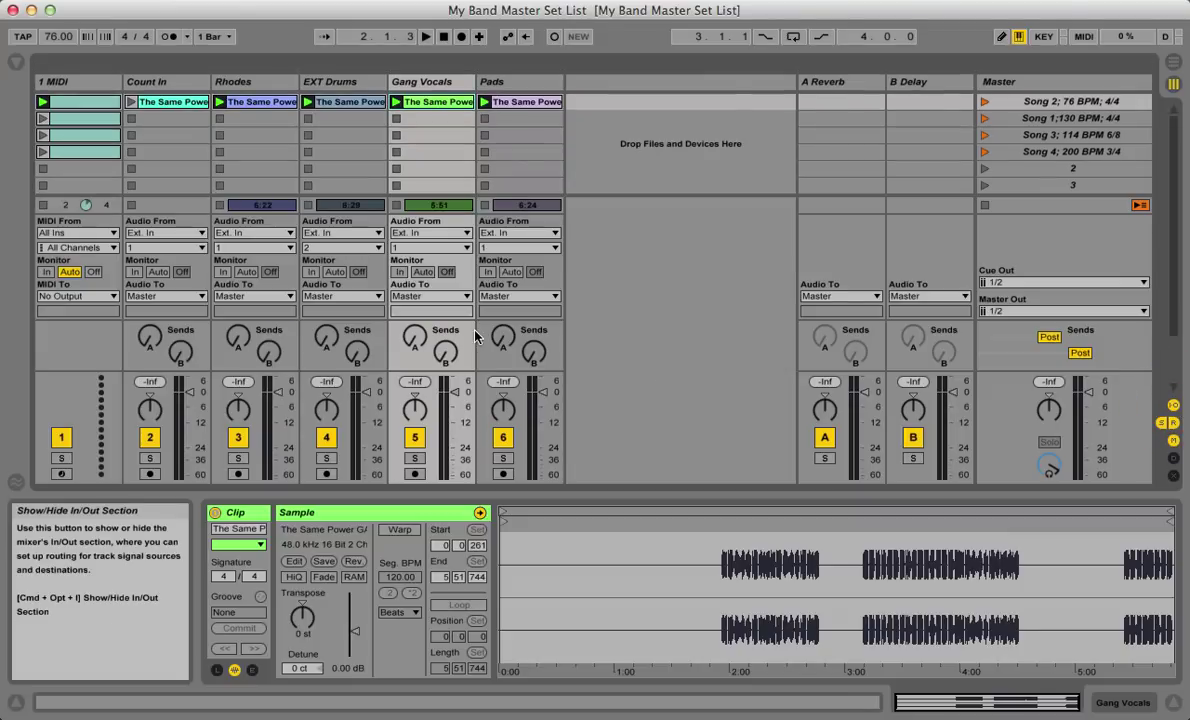
{"action": "left_click", "coordinate": [90, 297]}
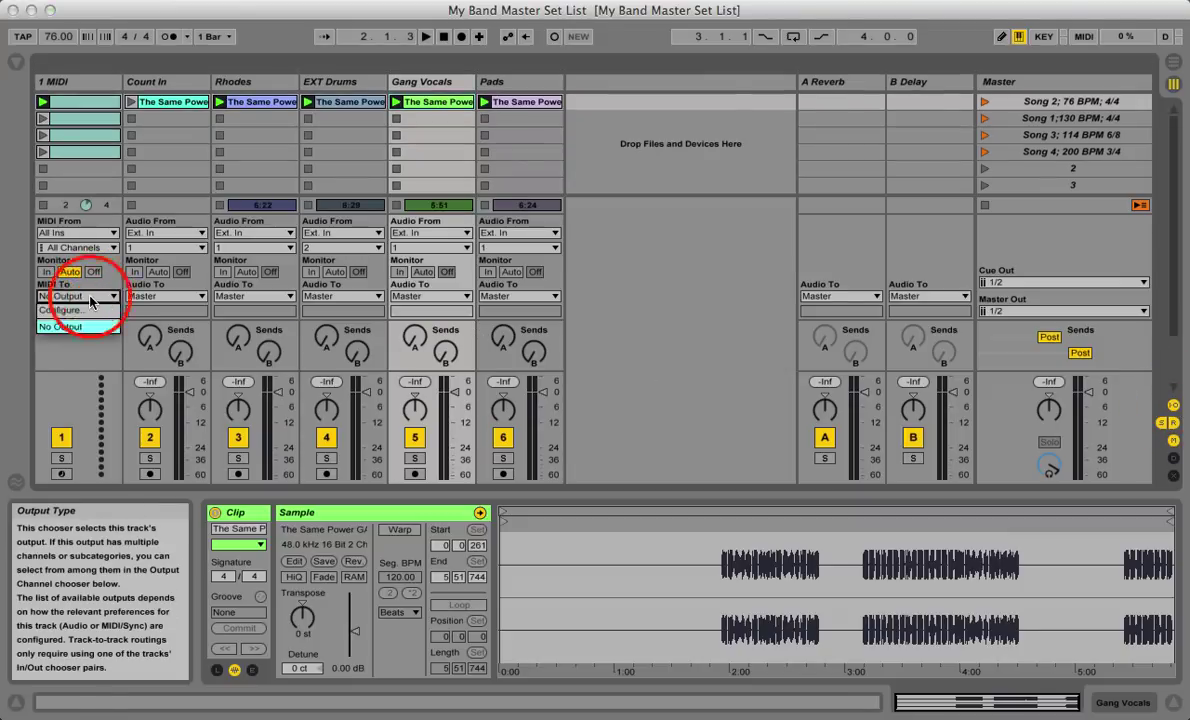
{"action": "left_click", "coordinate": [93, 360]}
{"action": "left_click", "coordinate": [168, 300]}
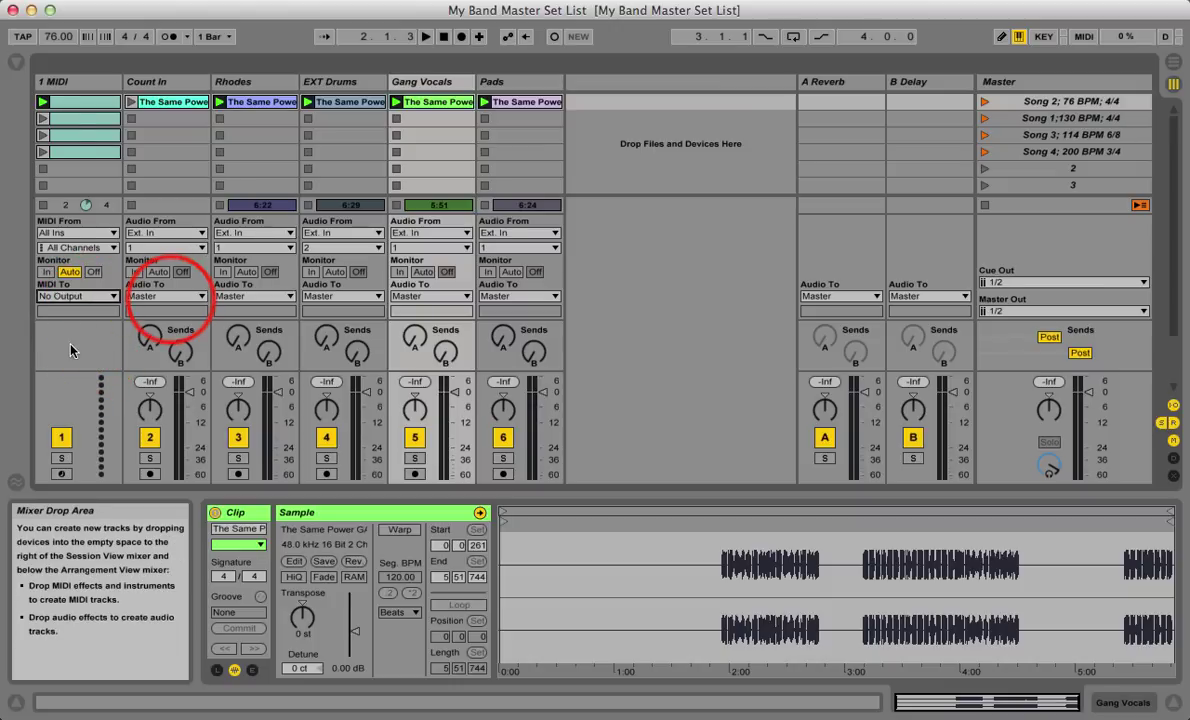
{"action": "left_click", "coordinate": [170, 311]}
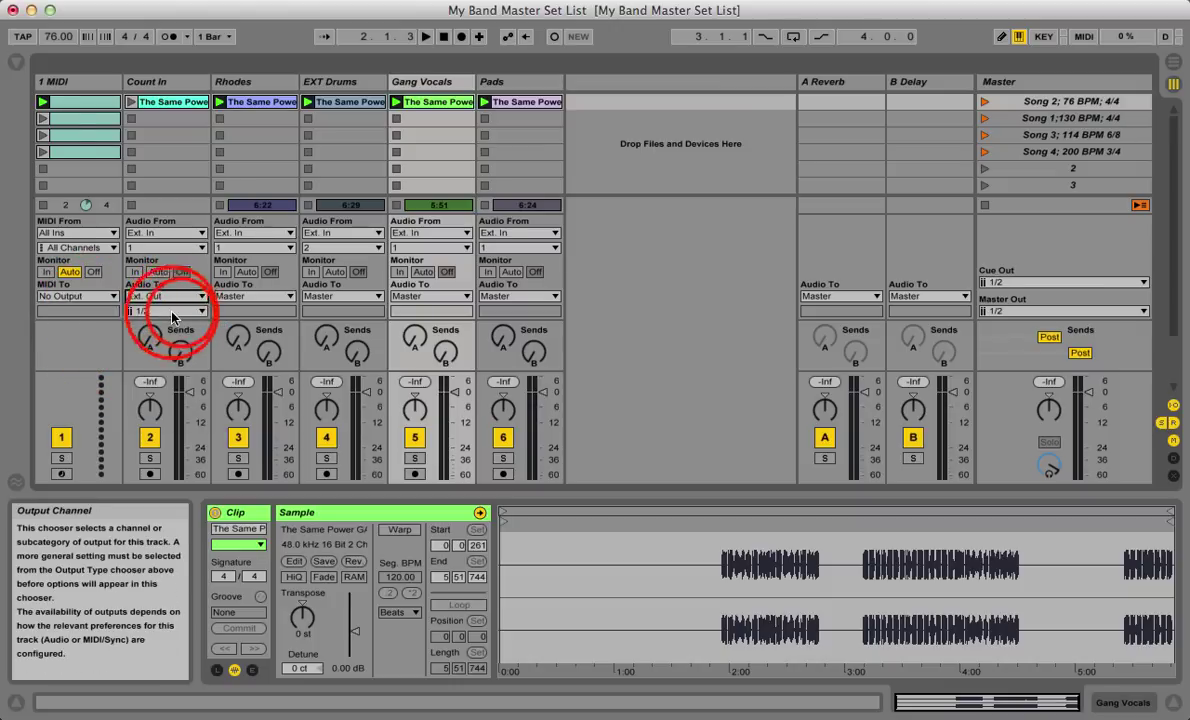
{"action": "left_click", "coordinate": [172, 311]}
{"action": "left_click", "coordinate": [160, 340]}
- Route the Rhodes and EXT Drums tracks to Ext. Out channel 2
{"action": "left_click", "coordinate": [252, 296]}
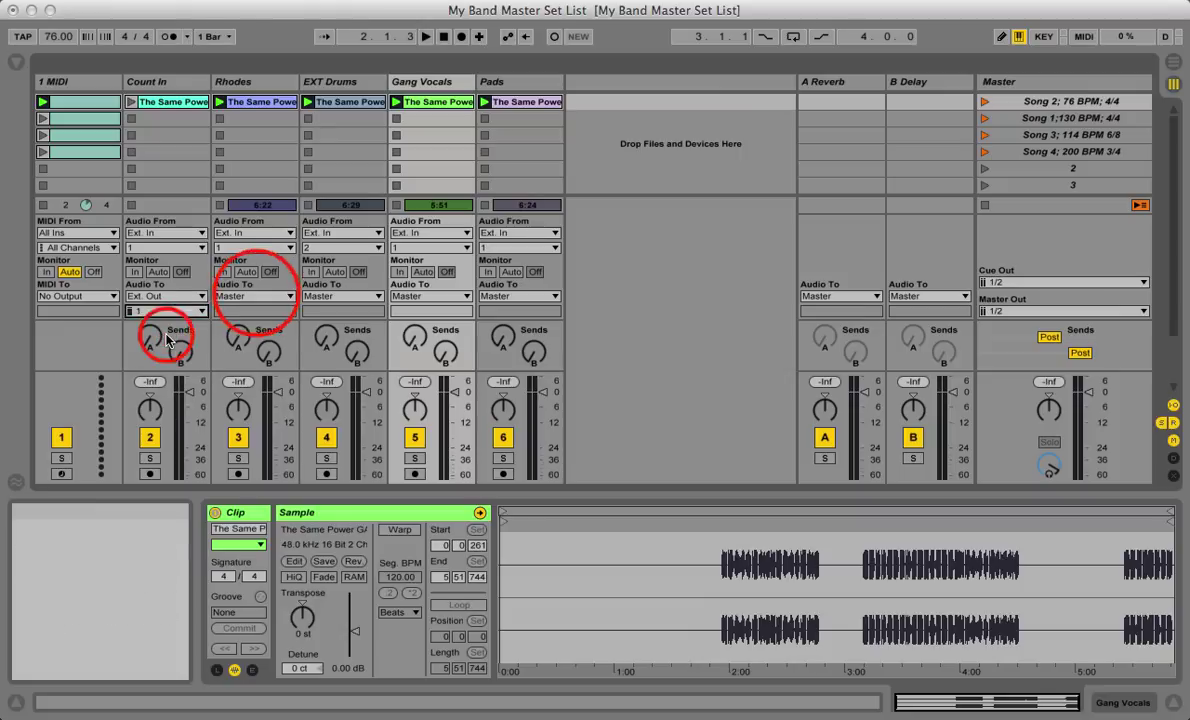
{"action": "left_click", "coordinate": [258, 300]}
{"action": "left_click", "coordinate": [266, 311]}
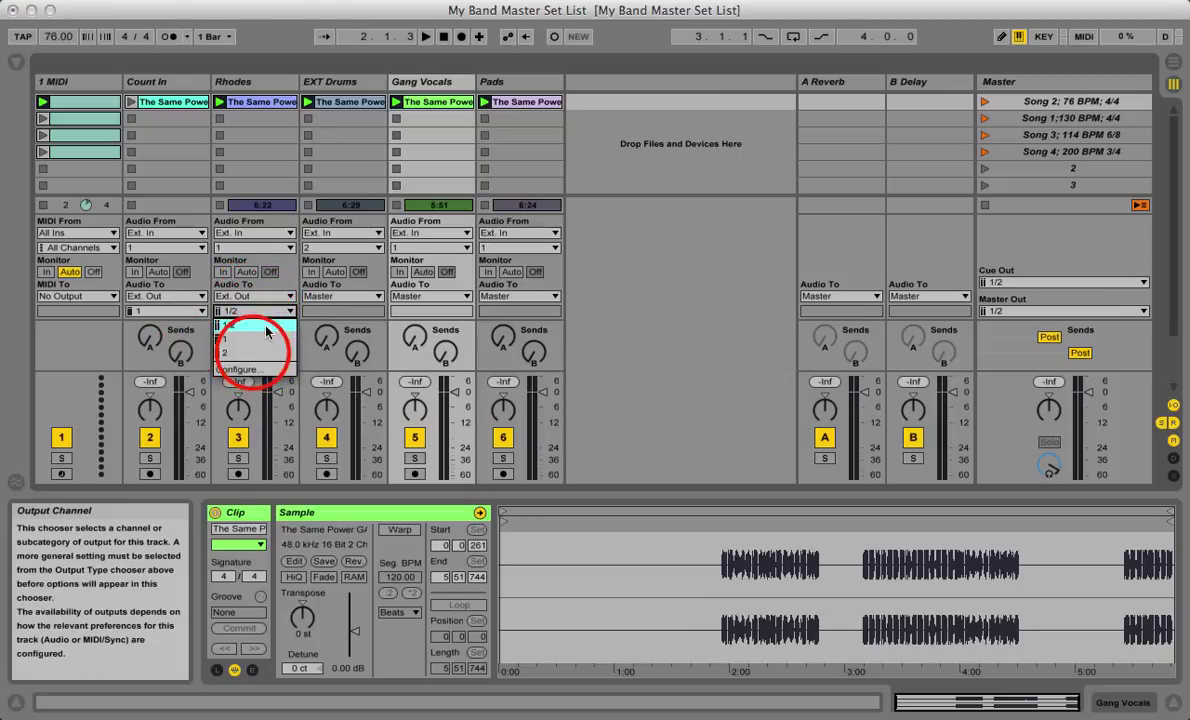
{"action": "left_click", "coordinate": [224, 353]}
{"action": "left_click", "coordinate": [330, 297]}
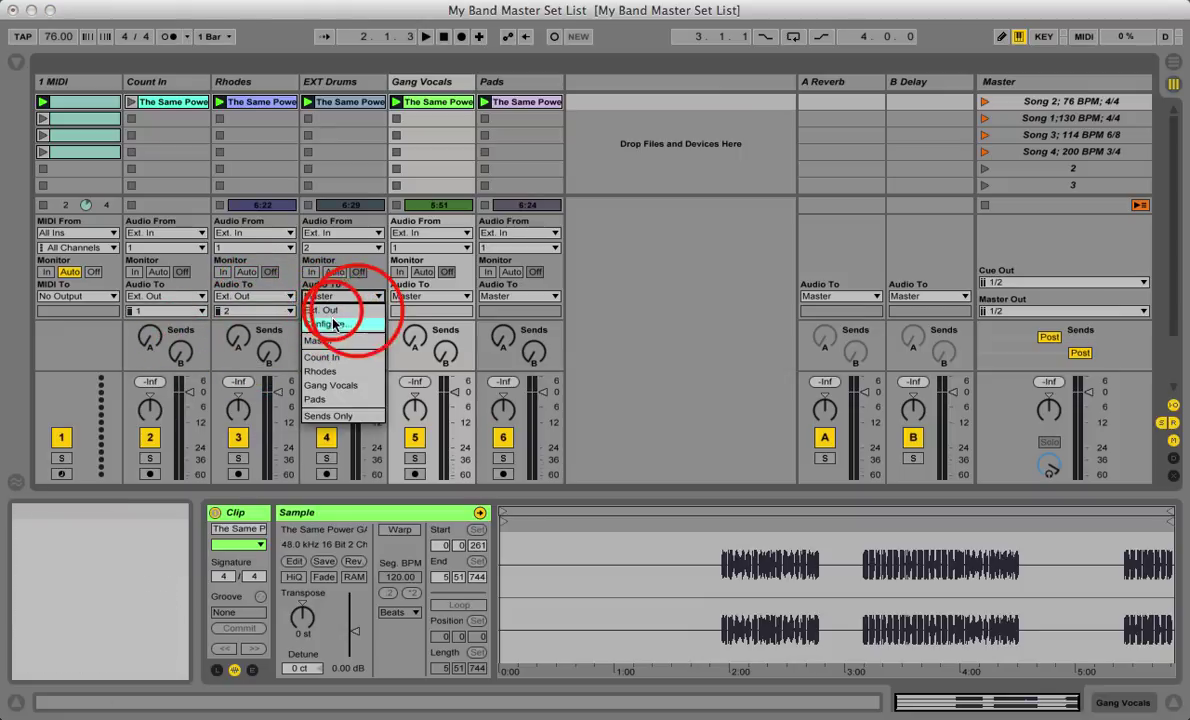
{"action": "left_click", "coordinate": [325, 310]}
{"action": "left_click", "coordinate": [342, 311]}
{"action": "left_click", "coordinate": [348, 345]}
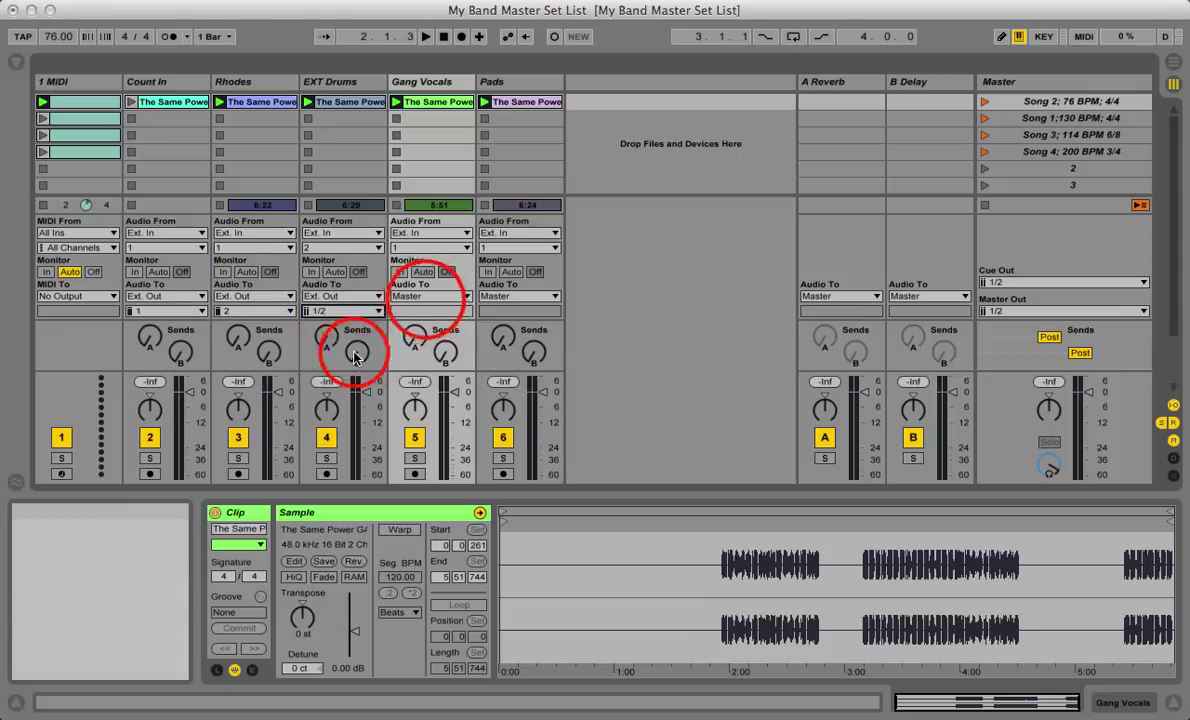
- Route the Gang Vocals and Pads tracks to Ext. Out channel 2
{"action": "left_click", "coordinate": [428, 296]}
{"action": "left_click", "coordinate": [427, 308]}
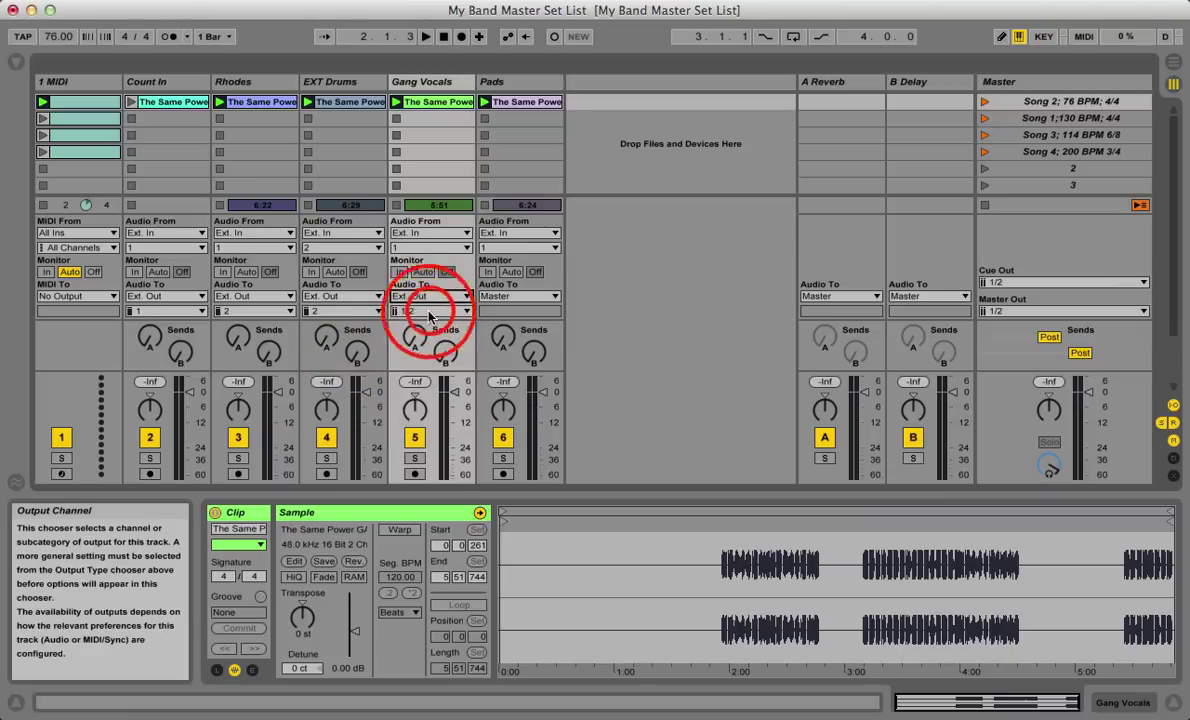
{"action": "left_click", "coordinate": [428, 311]}
{"action": "left_click", "coordinate": [420, 351]}
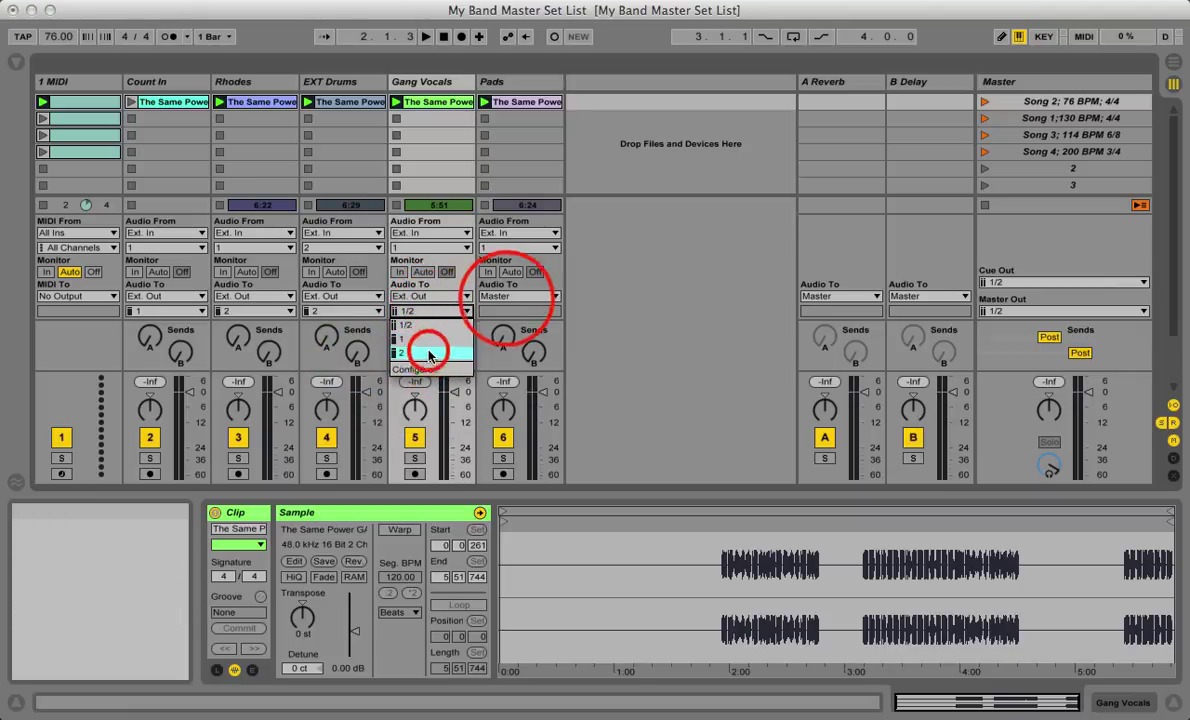
{"action": "left_click", "coordinate": [507, 300]}
{"action": "left_click", "coordinate": [512, 312]}
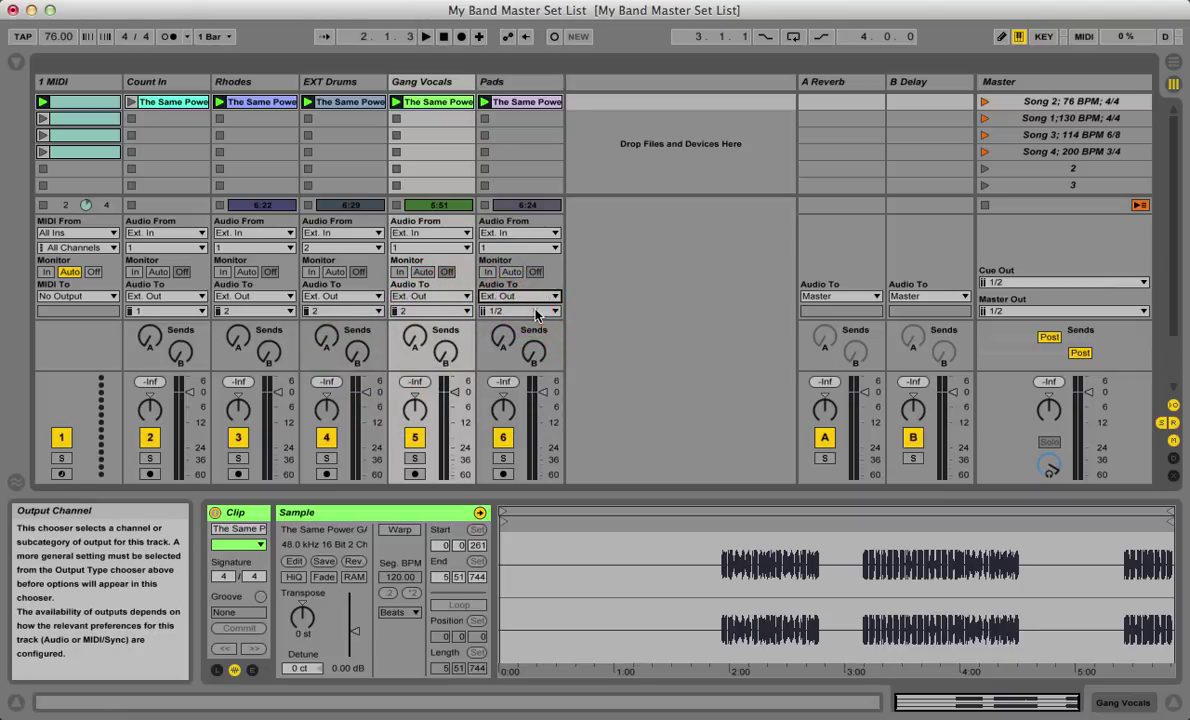
{"action": "left_click", "coordinate": [535, 312]}
{"action": "left_click", "coordinate": [523, 342]}
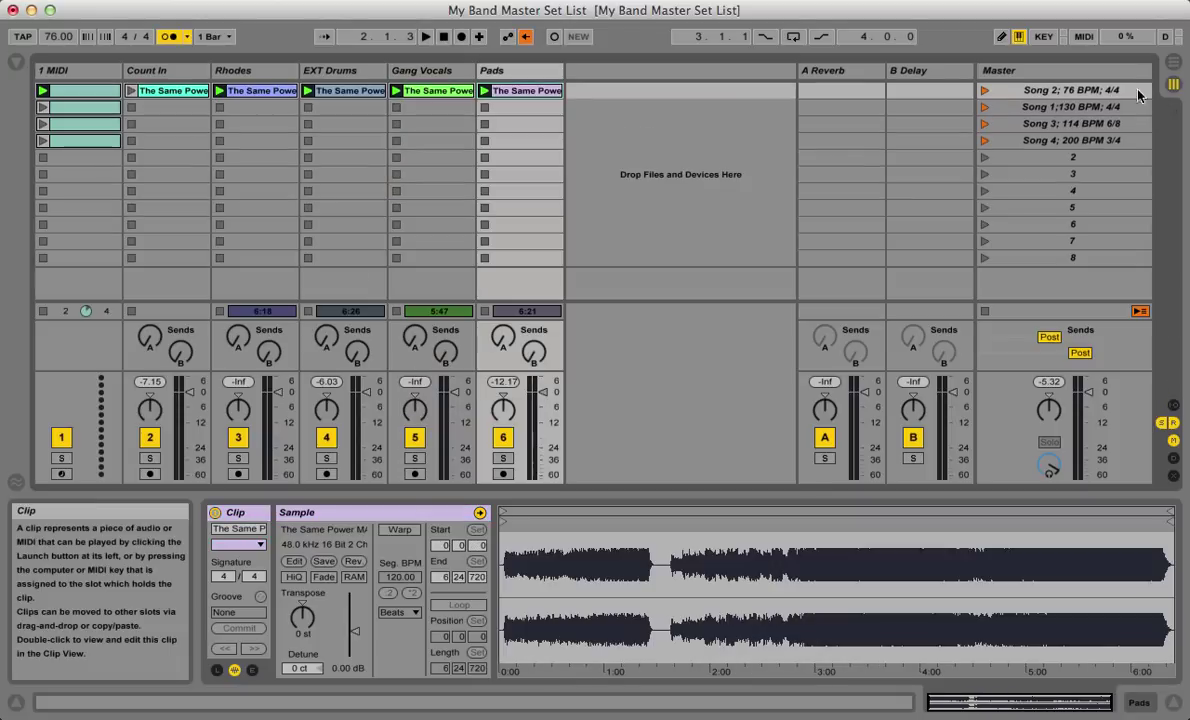
- Hide the In/Out routing section, select the Song 2 scene, and show the Gang Vocals clip
{"action": "key", "text": "super+alt+i"}
{"action": "key", "text": "Right"}
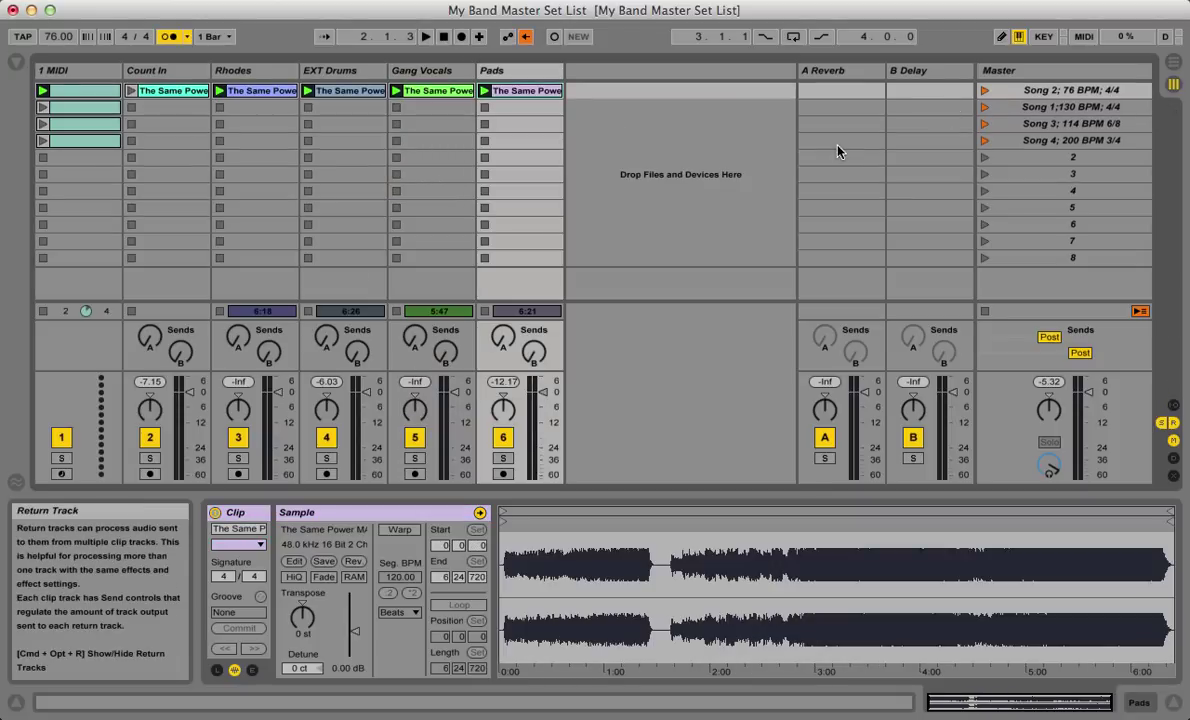
{"action": "left_click", "coordinate": [1040, 92]}
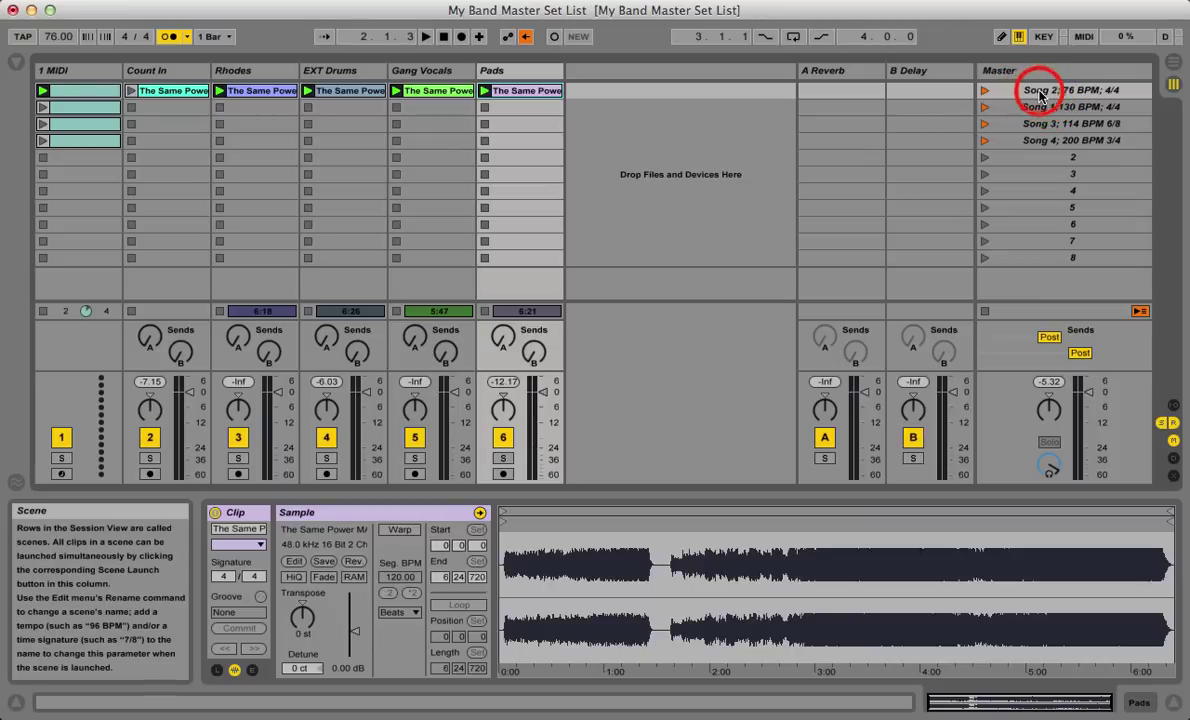
{"action": "left_click", "coordinate": [440, 92]}
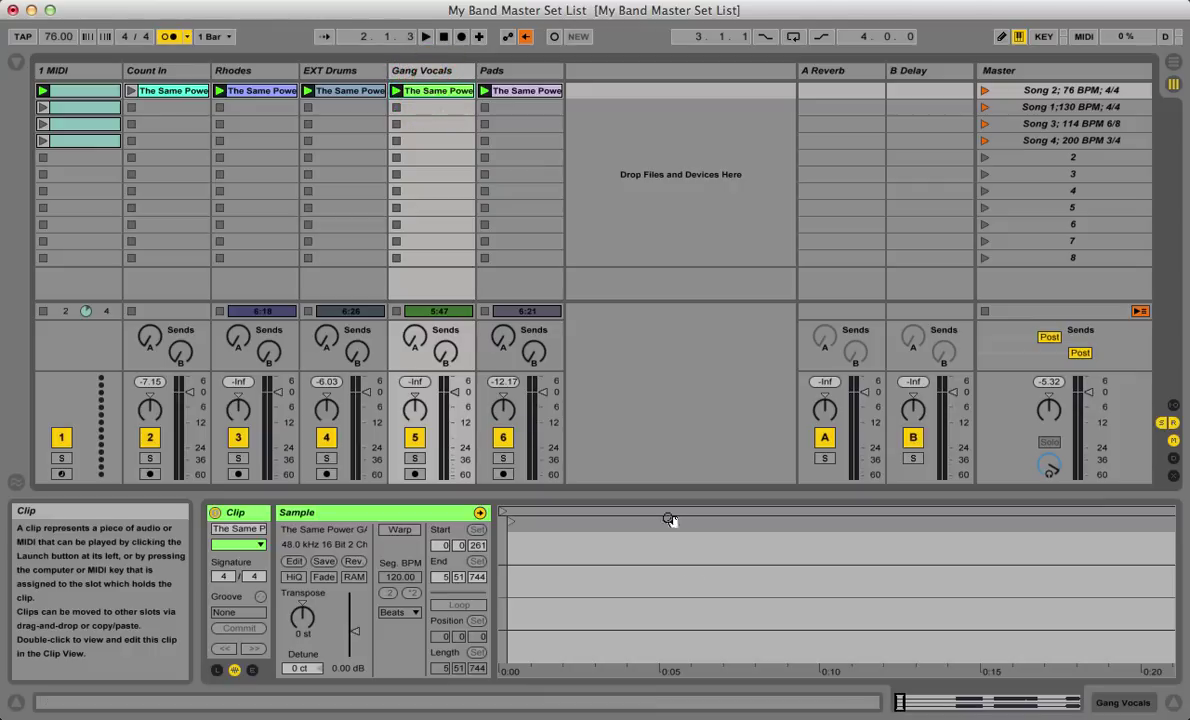
- Zoom the Gang Vocals sample display out to show the whole vocal waveform
{"action": "left_click", "coordinate": [925, 693]}
{"action": "left_click_drag", "start_coordinate": [925, 693], "coordinate": [898, 700]}
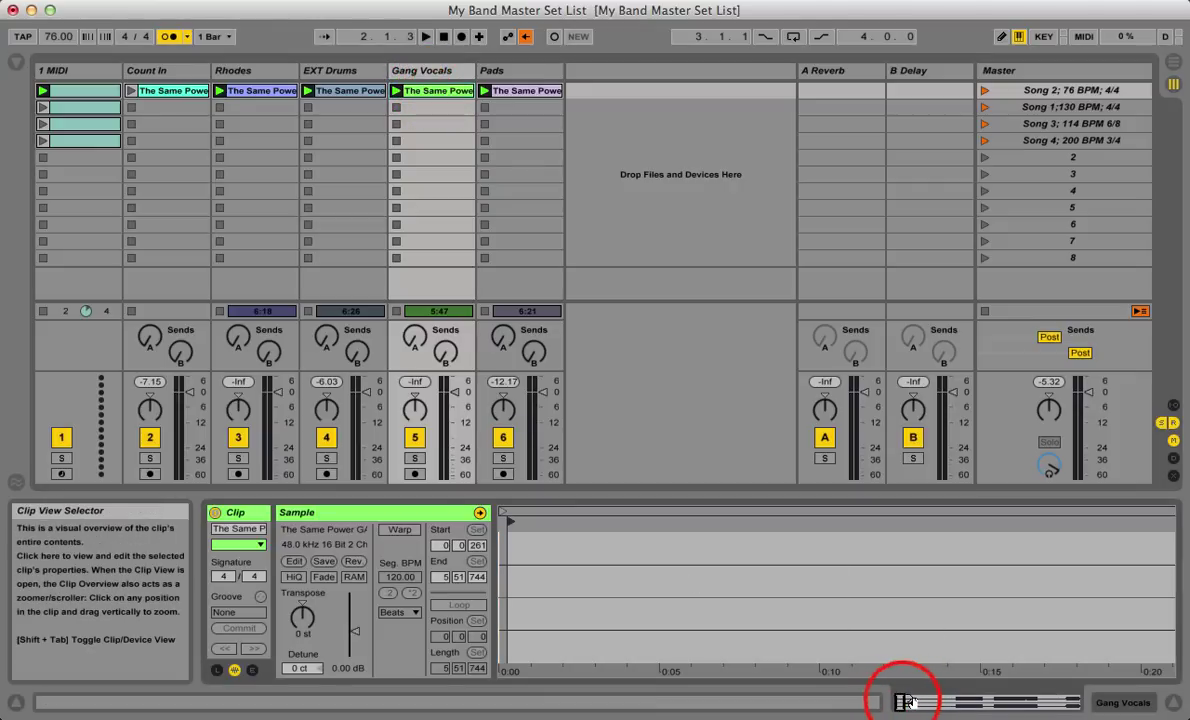
{"action": "left_click_drag", "start_coordinate": [903, 700], "coordinate": [1080, 703]}
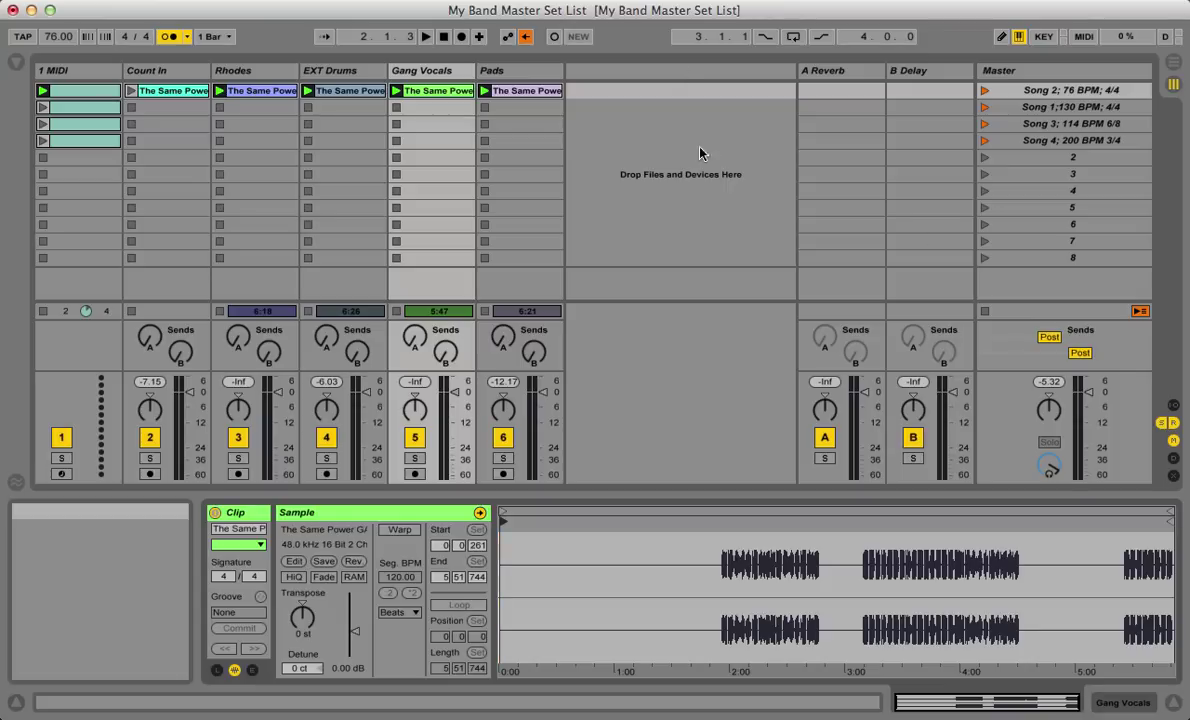
- Select the Song 2, Song 1, Song 3 and Song 4 scenes in turn, then deselect
{"action": "mouse_move", "coordinate": [710, 204]}
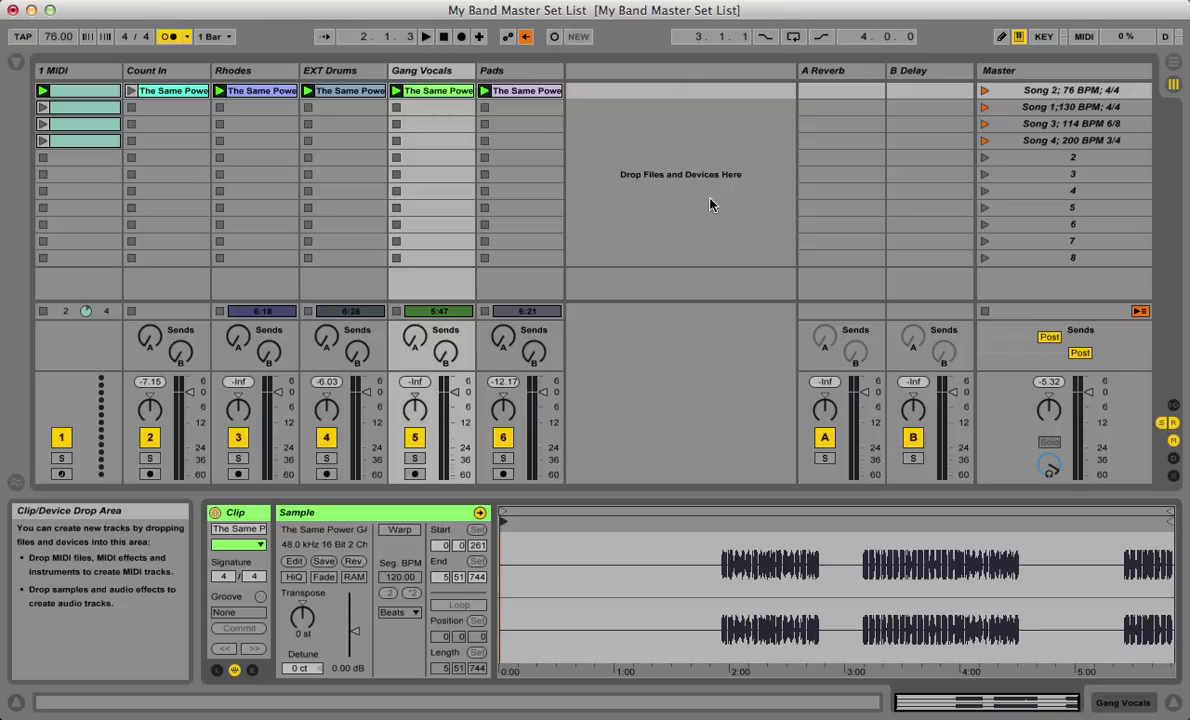
{"action": "mouse_move", "coordinate": [1050, 92]}
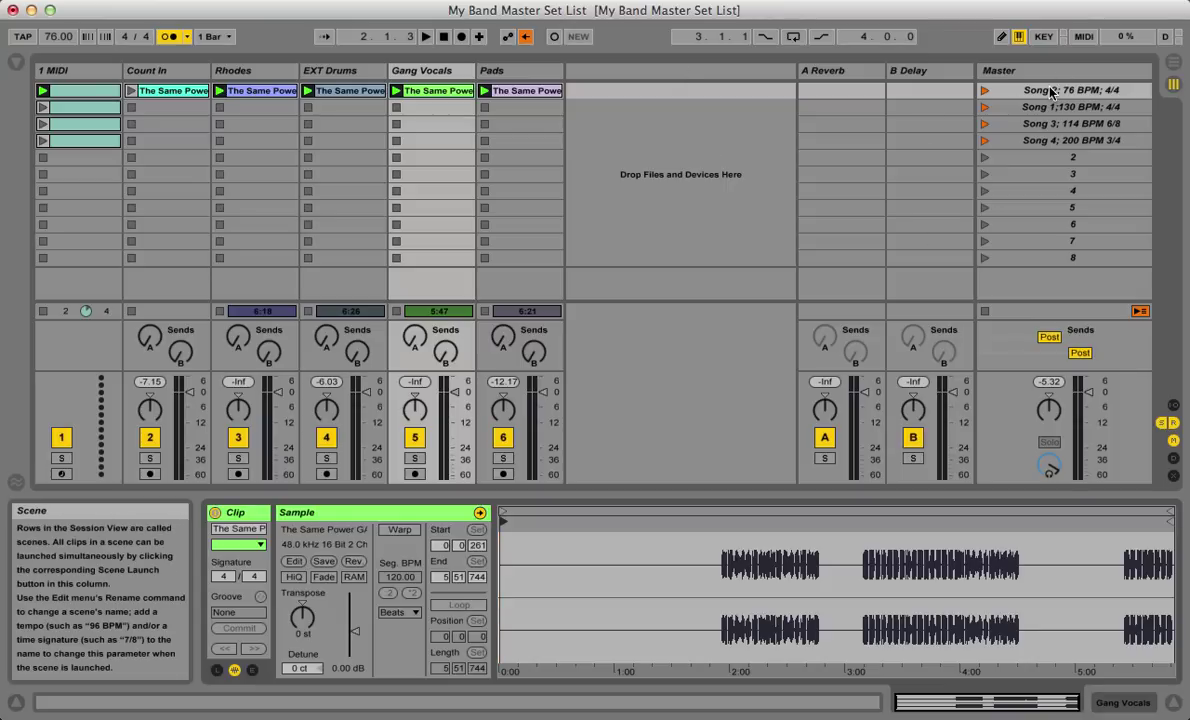
{"action": "left_click", "coordinate": [1050, 92]}
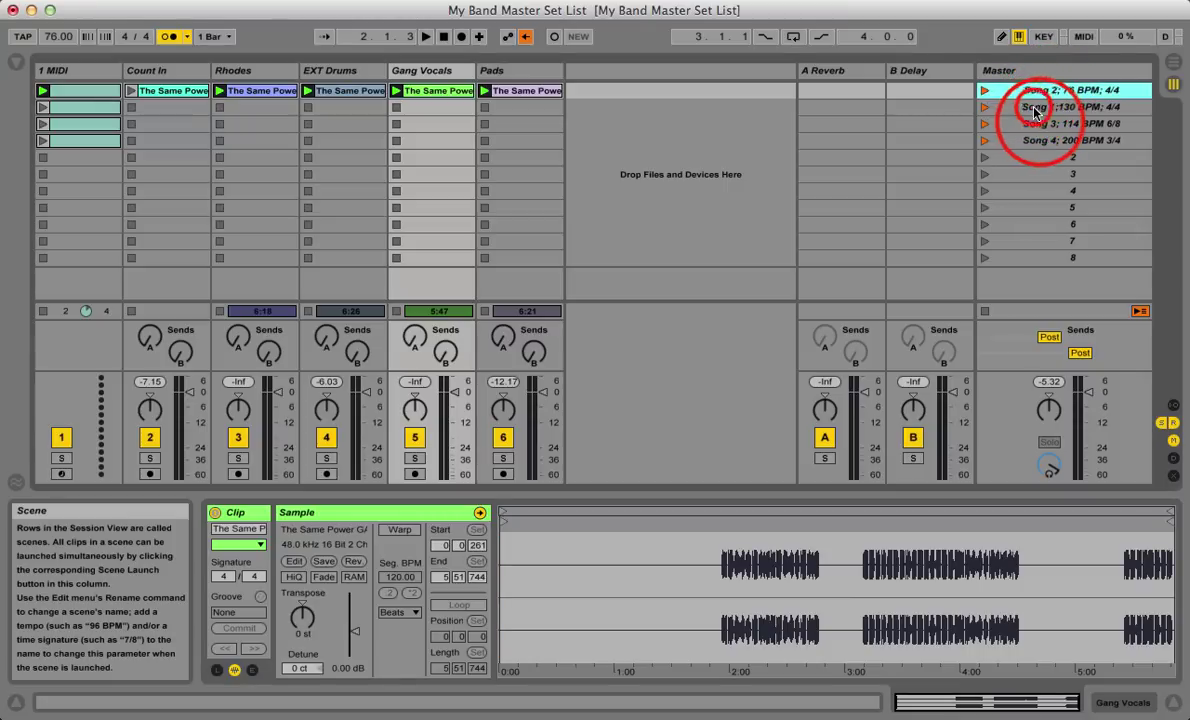
{"action": "left_click", "coordinate": [1035, 110]}
{"action": "left_click", "coordinate": [1040, 123]}
{"action": "left_click", "coordinate": [1040, 140]}
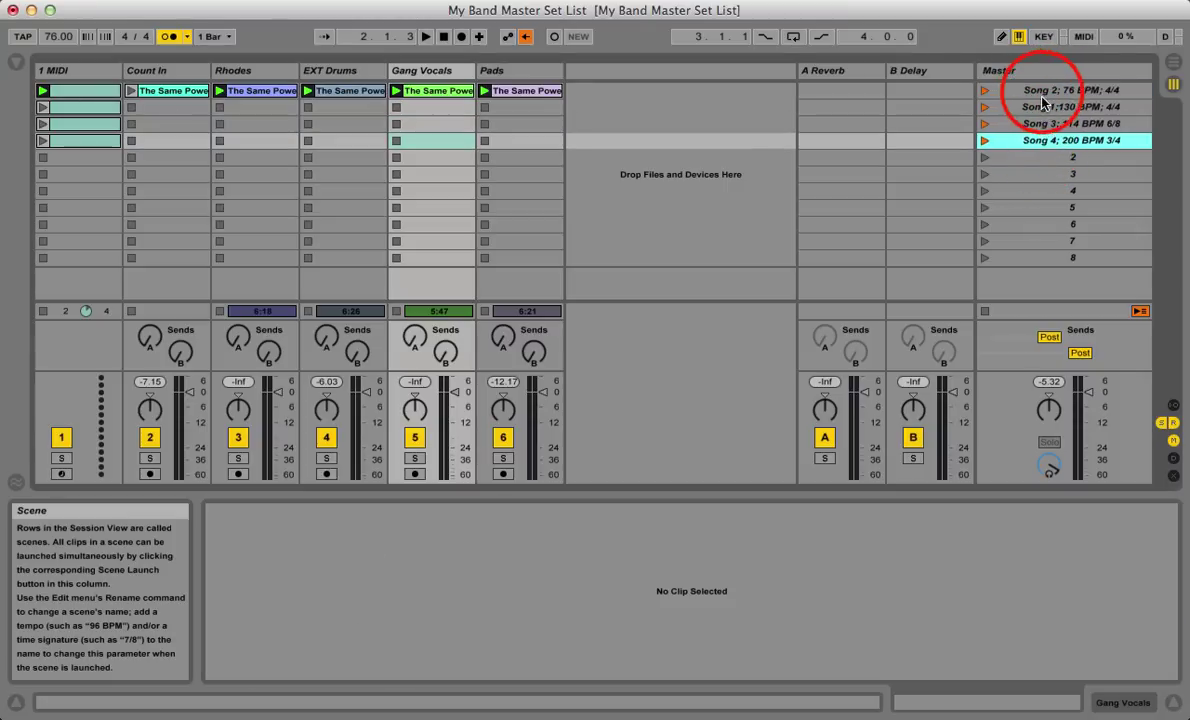
{"action": "left_click", "coordinate": [1042, 93]}
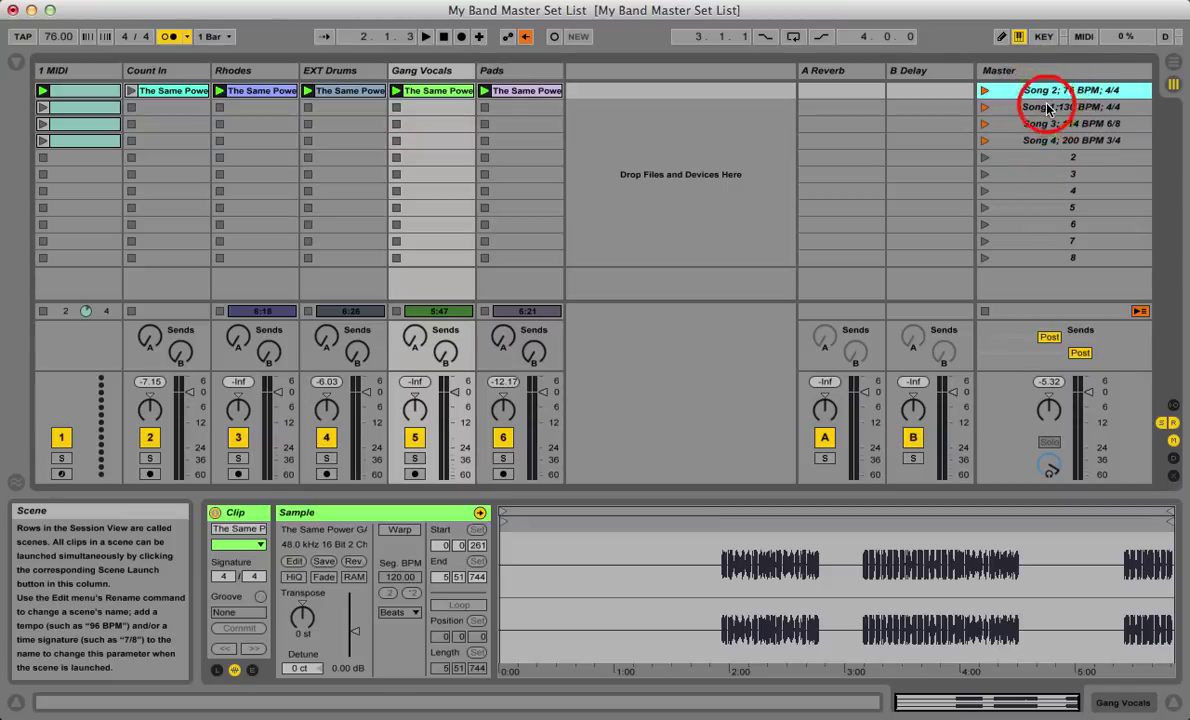
{"action": "left_click", "coordinate": [1046, 107]}
{"action": "left_click", "coordinate": [1050, 123]}
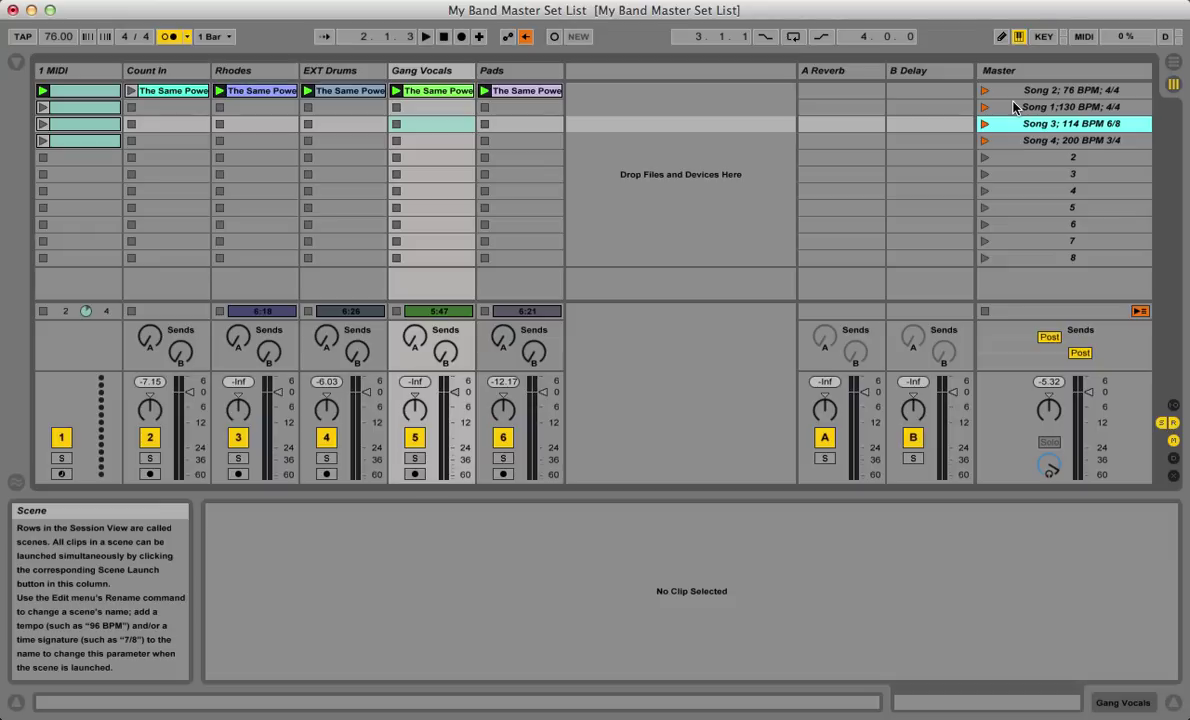
{"action": "left_click", "coordinate": [1063, 92]}
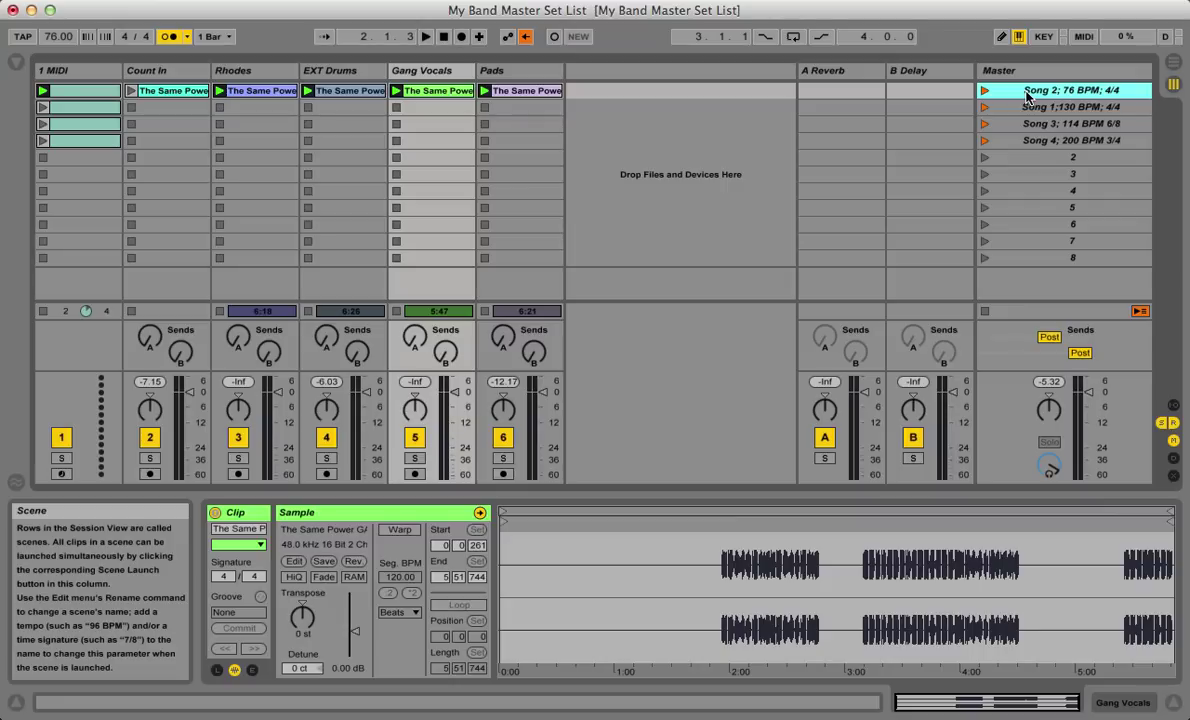
{"action": "left_click", "coordinate": [626, 258]}
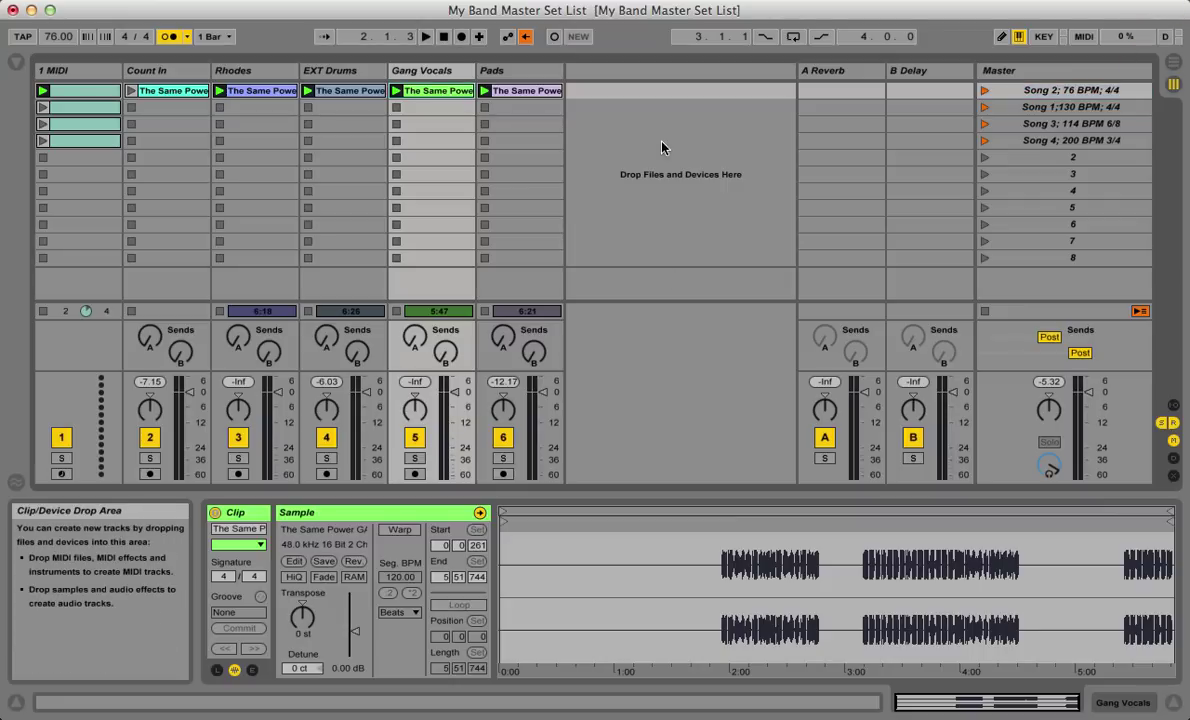